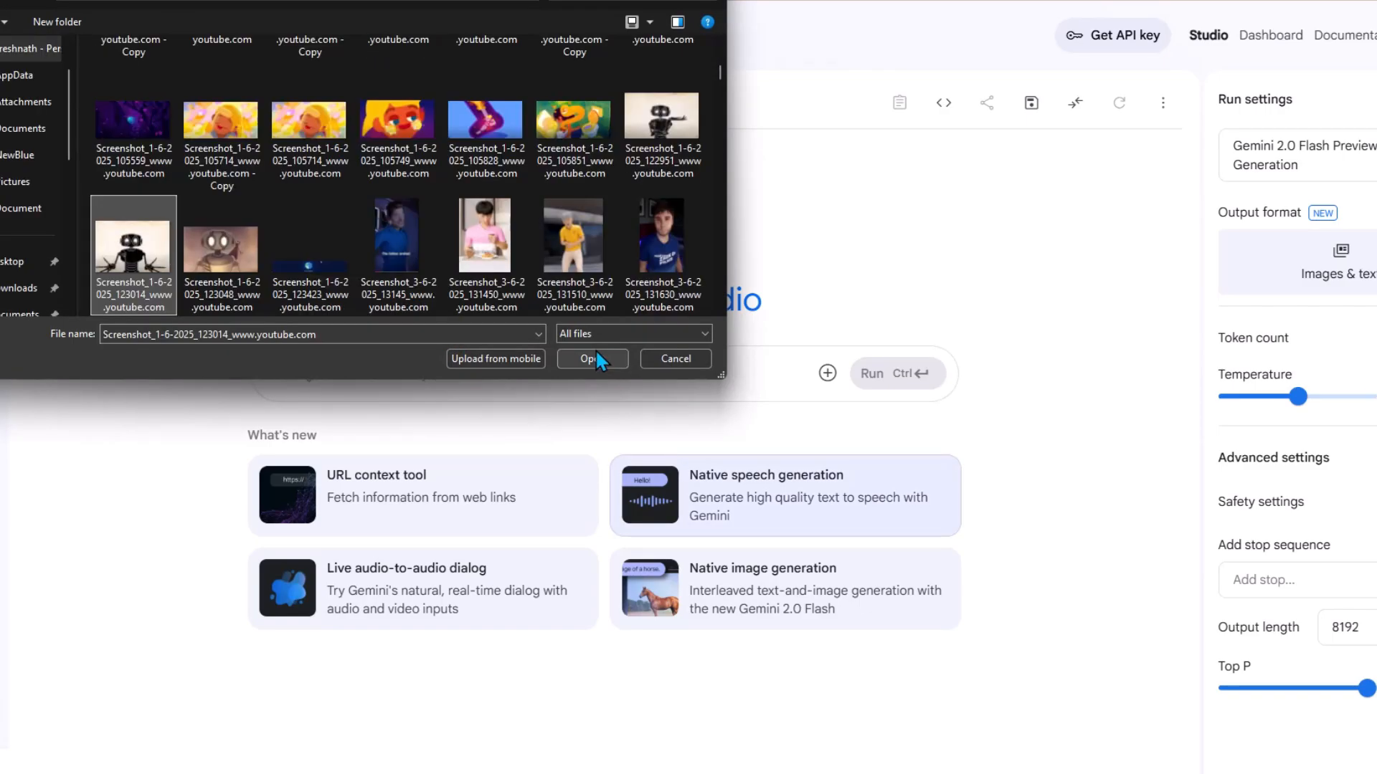
Step: Attach the file Screenshot_1-6-2025_123014_www.youtube.com and run the prompt "add another robot to the scene"
click(593, 357)
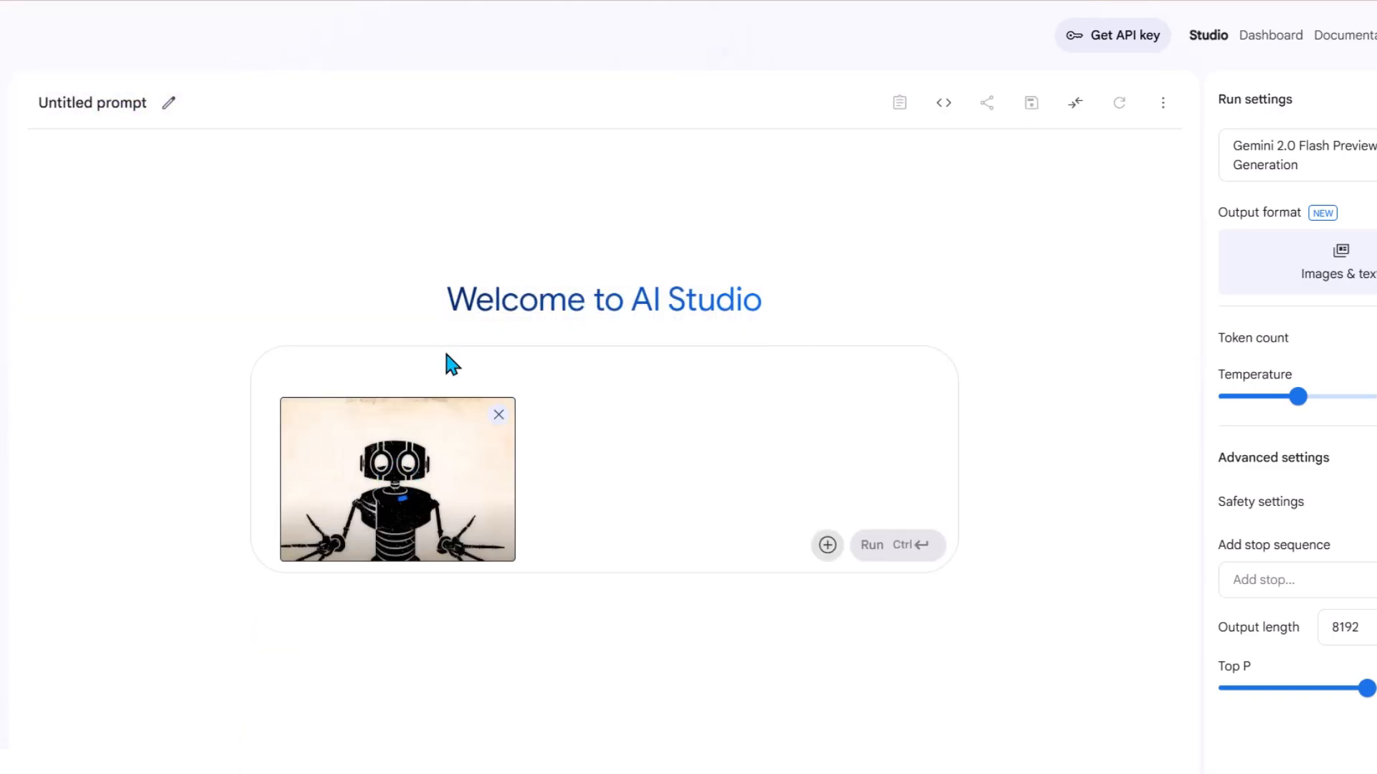
text(add another robot to the scene)
click(897, 553)
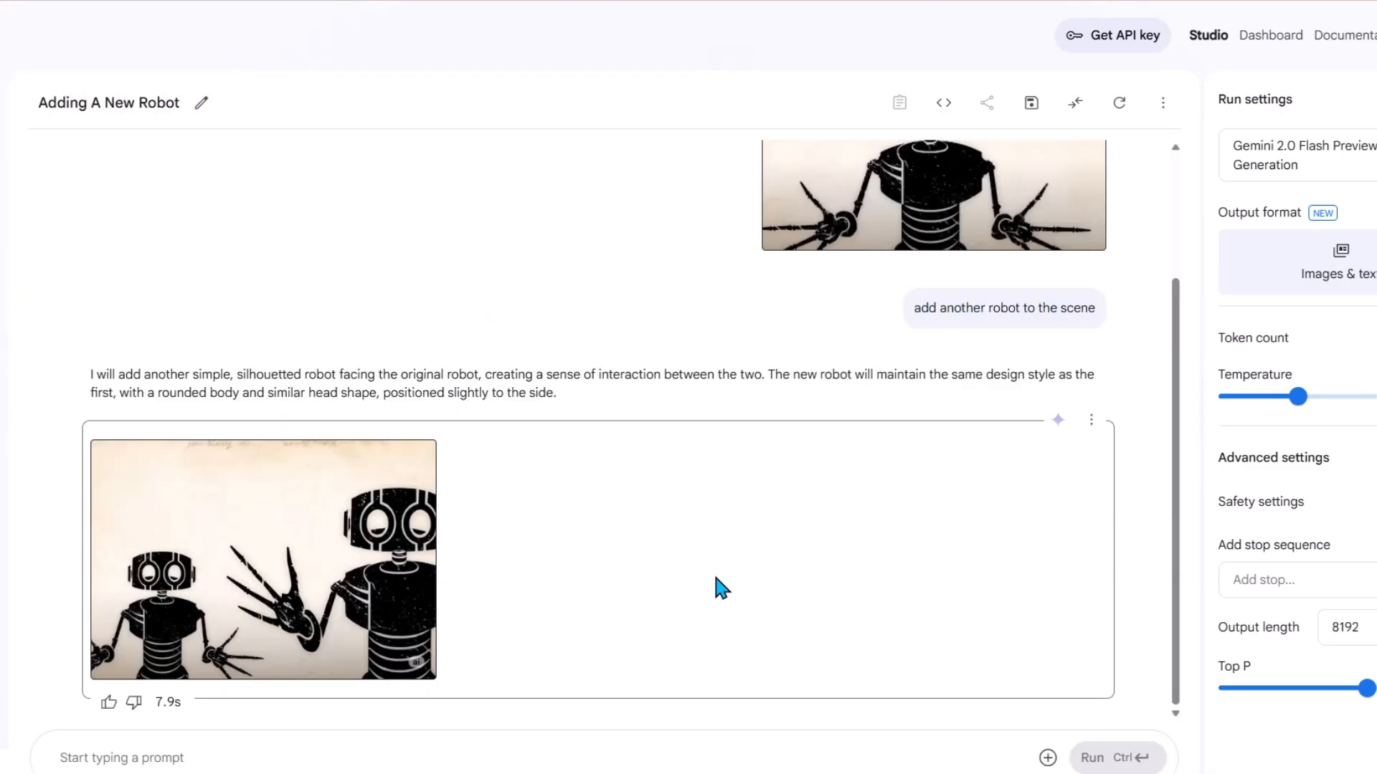
Step: Open the generated robot image enlarged and examine both robots from top to bottom
click(278, 554)
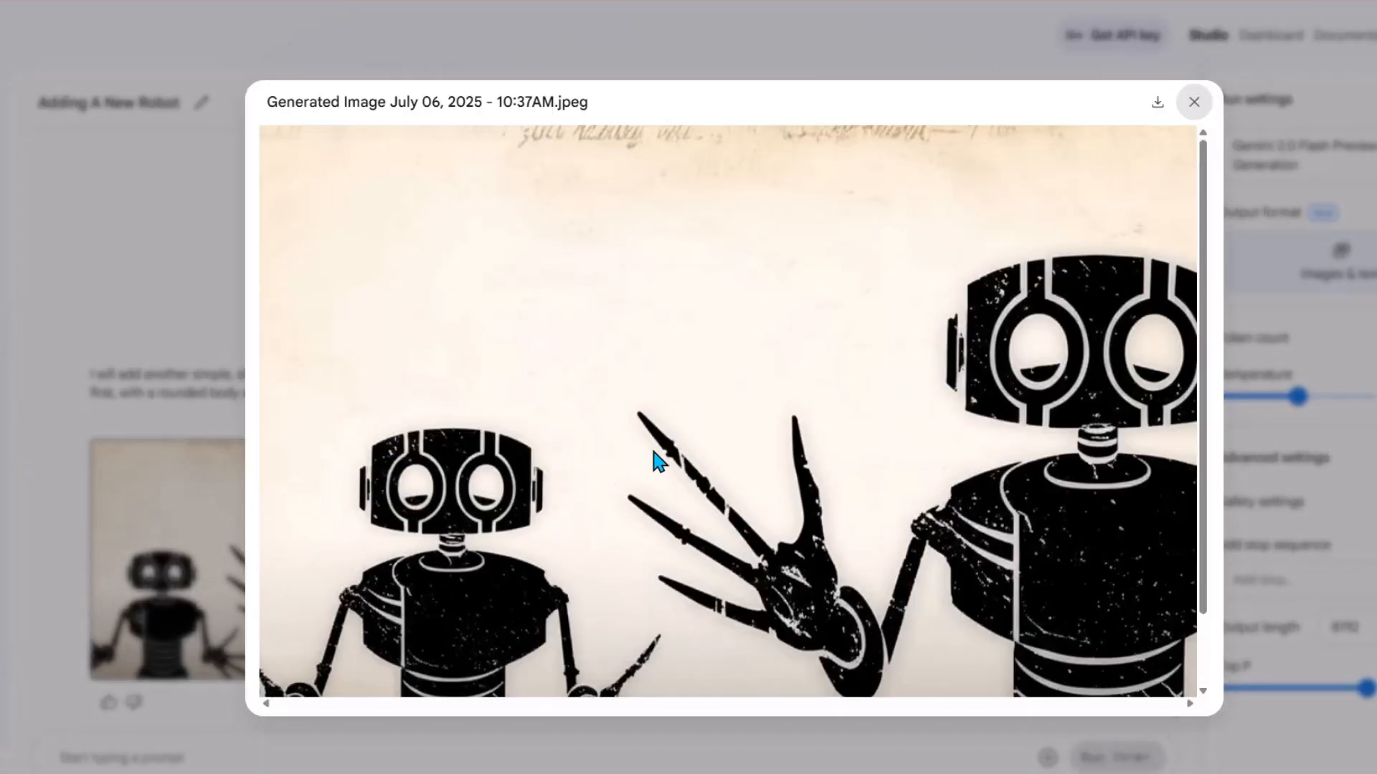
scroll(1199, 286, down, 1)
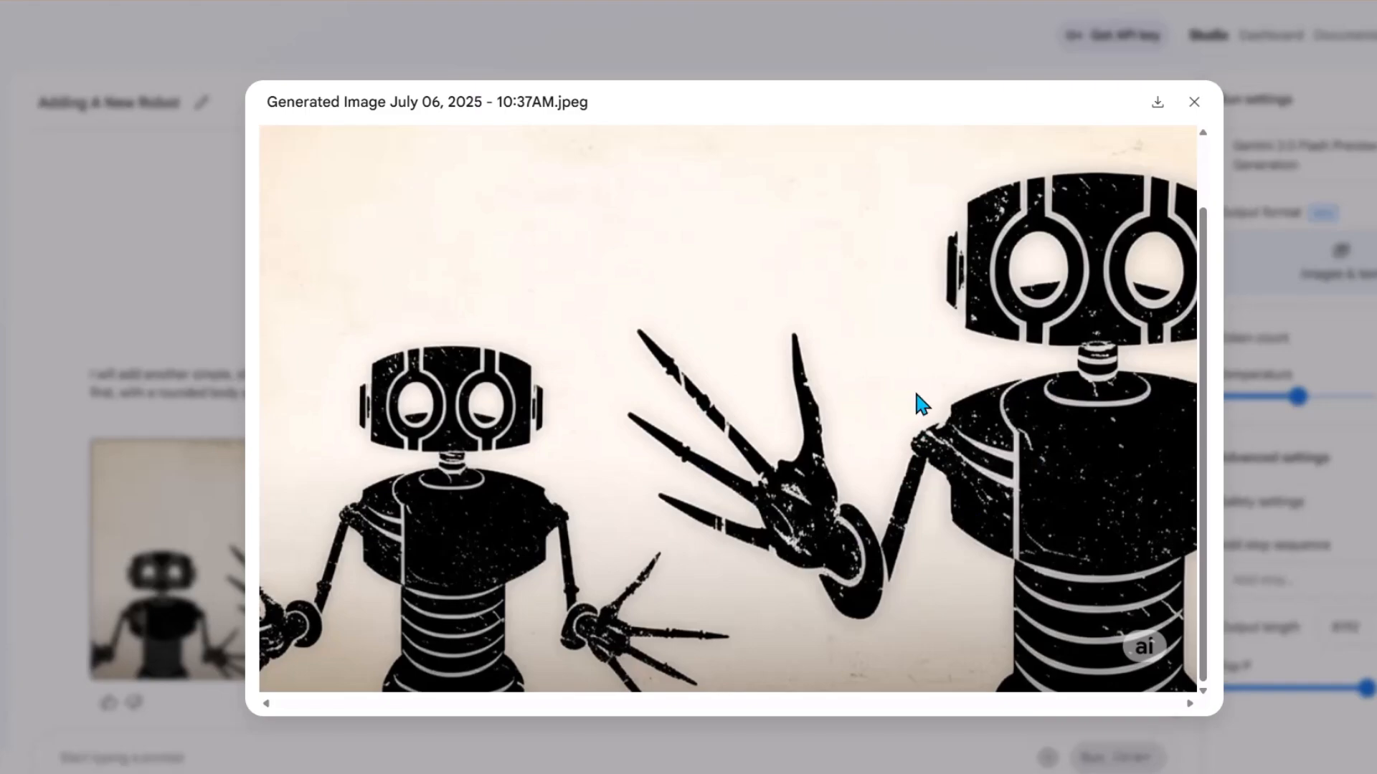
scroll(752, 487, up, 1)
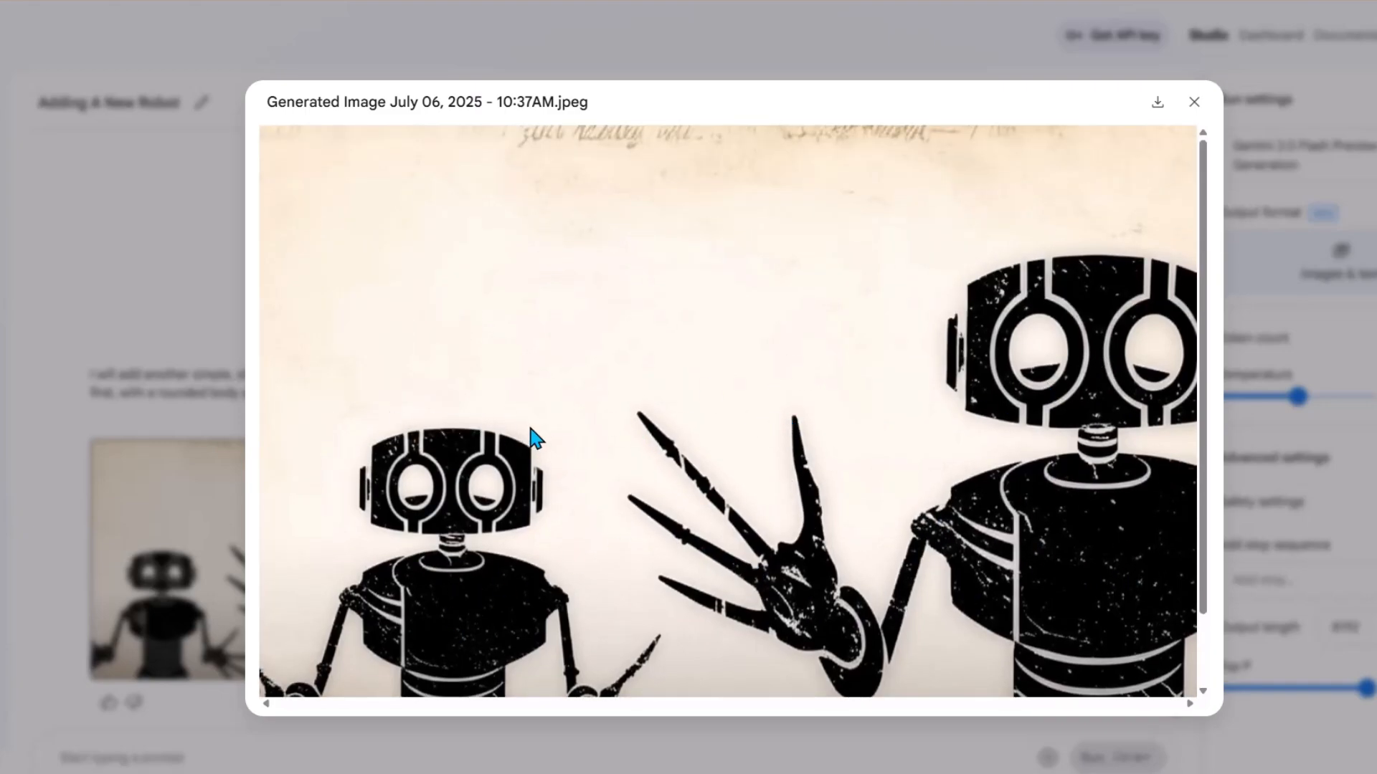
drag(1202, 337, 1189, 397)
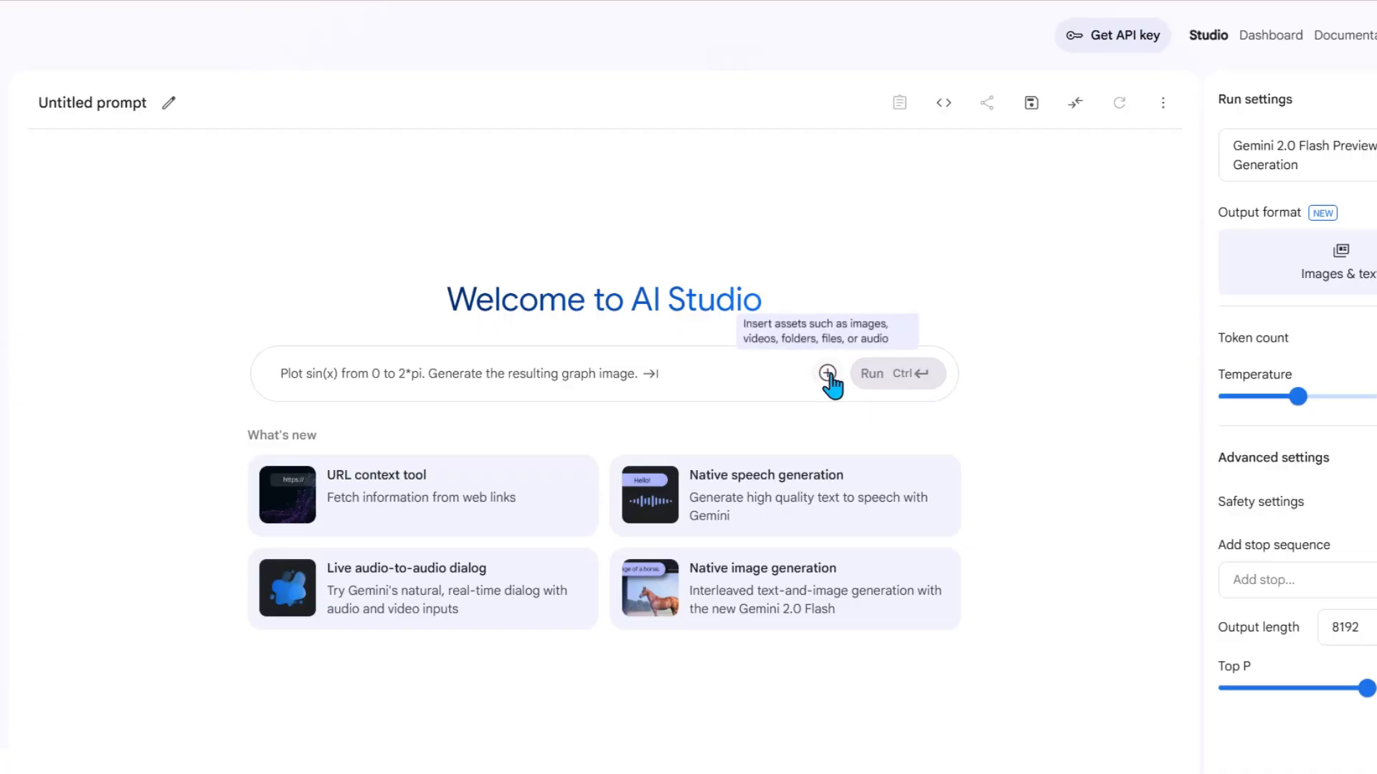
Step: Upload the file "ChatGPT Image Jul 6, 2025, 10_35_42 AM" and run the prompt "change the color of the shirt to red"
click(825, 372)
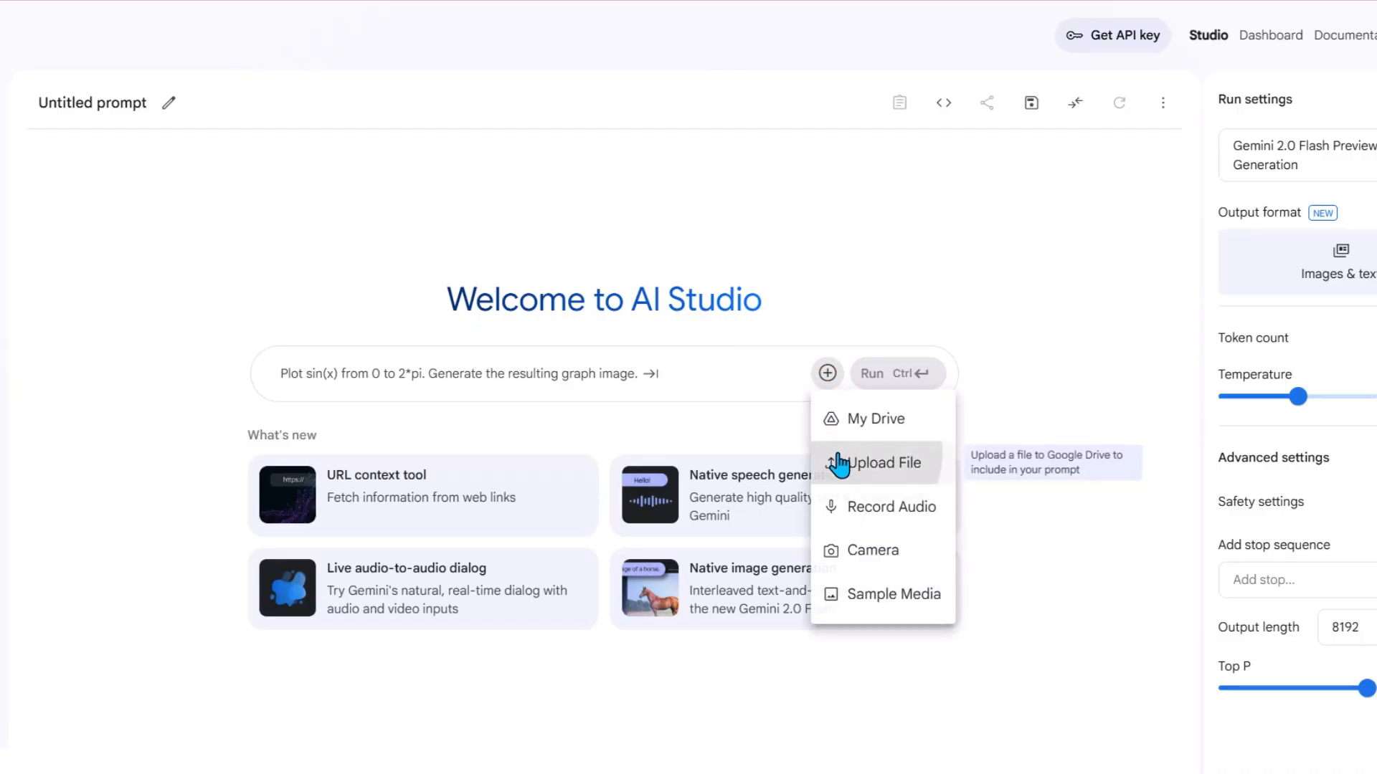
click(838, 463)
click(133, 107)
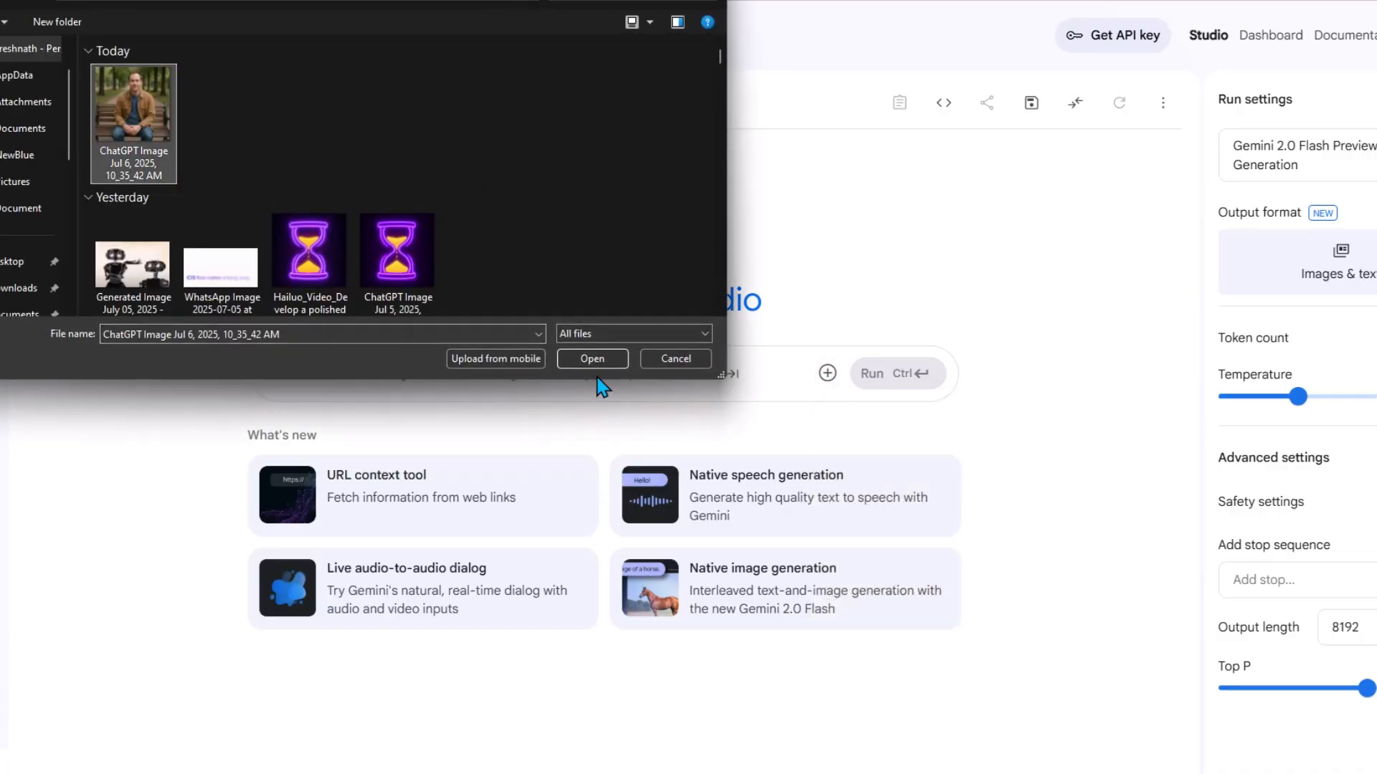
click(592, 358)
text(change the)
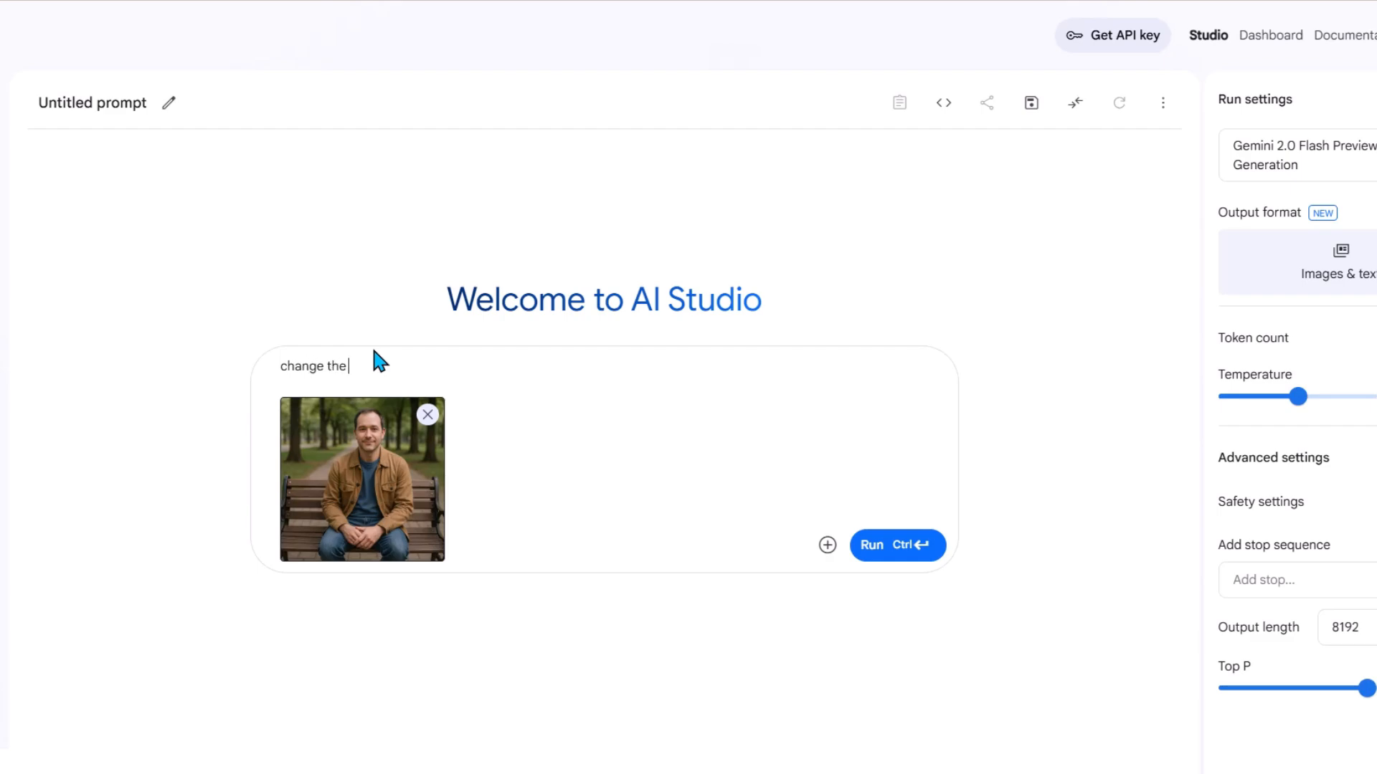
text( color of the shirt to red)
click(877, 558)
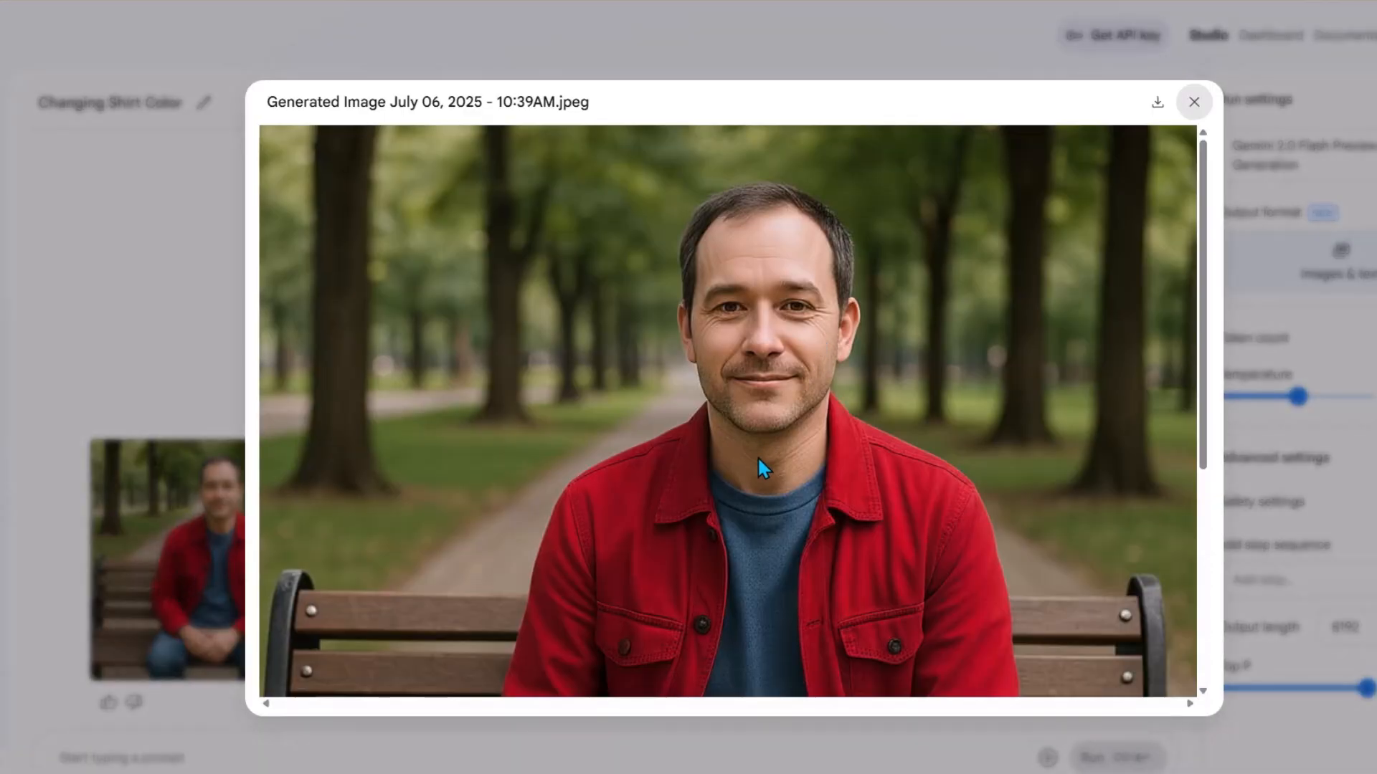
Step: Examine the enlarged recolored shirt image from top to bottom and check its generation time
scroll(788, 416, down, 5)
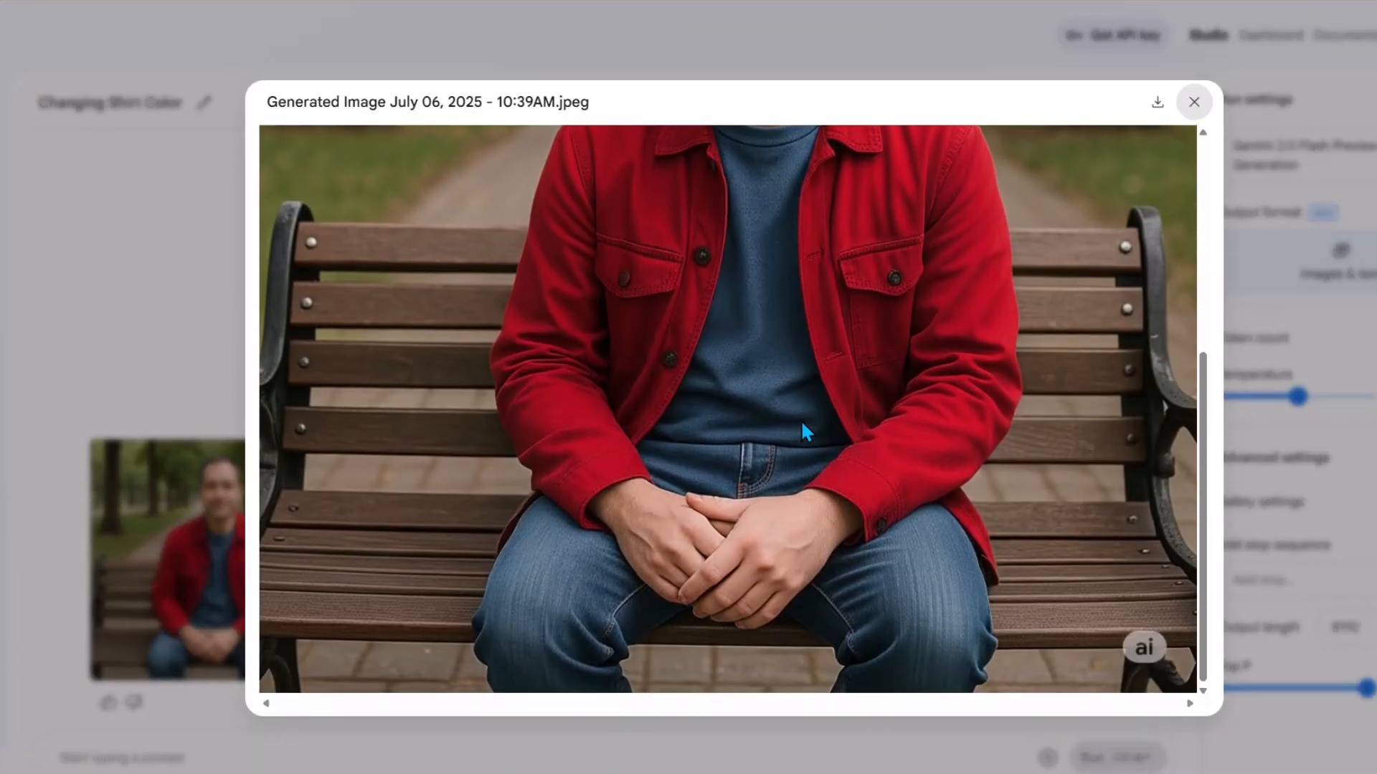
scroll(801, 424, up, 3)
scroll(802, 423, up, 2)
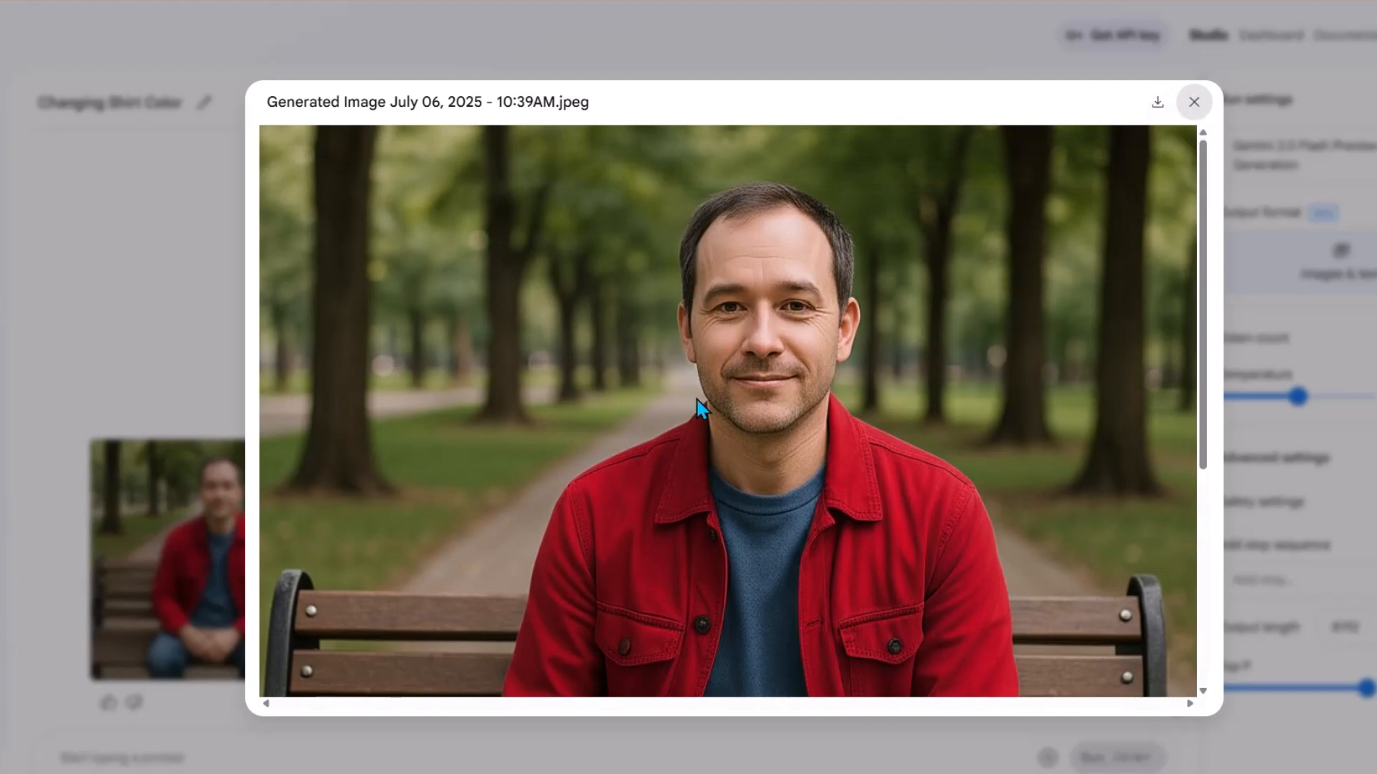
scroll(746, 527, down, 2)
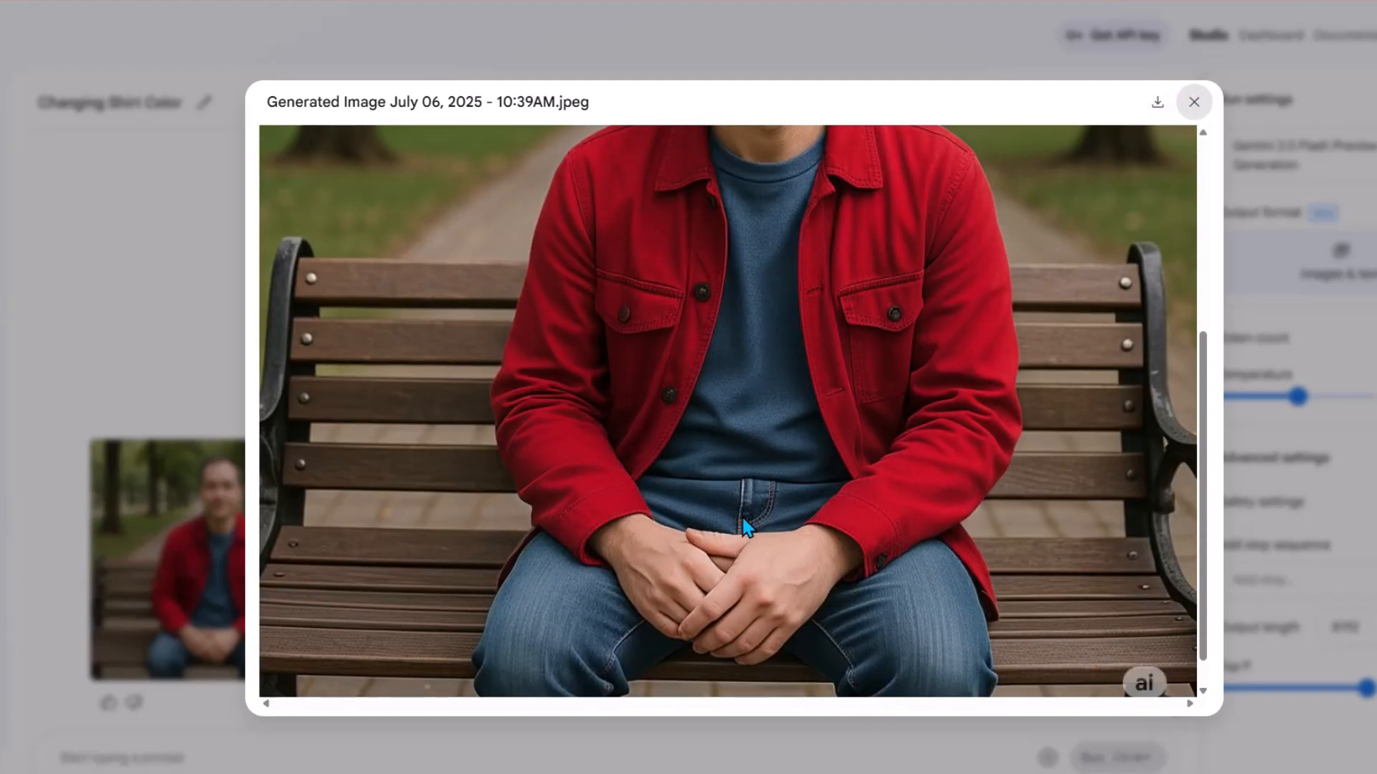
scroll(870, 601, up, 3)
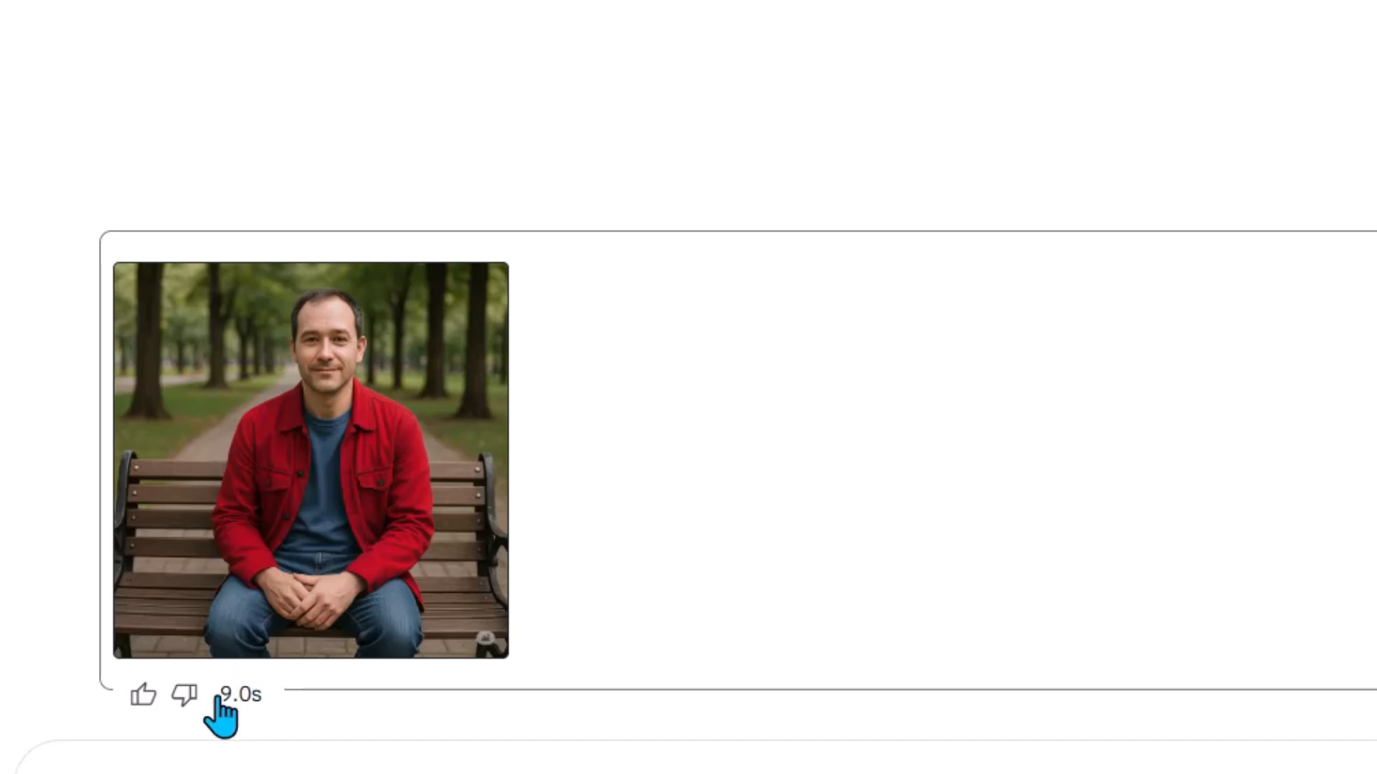
drag(215, 701, 276, 717)
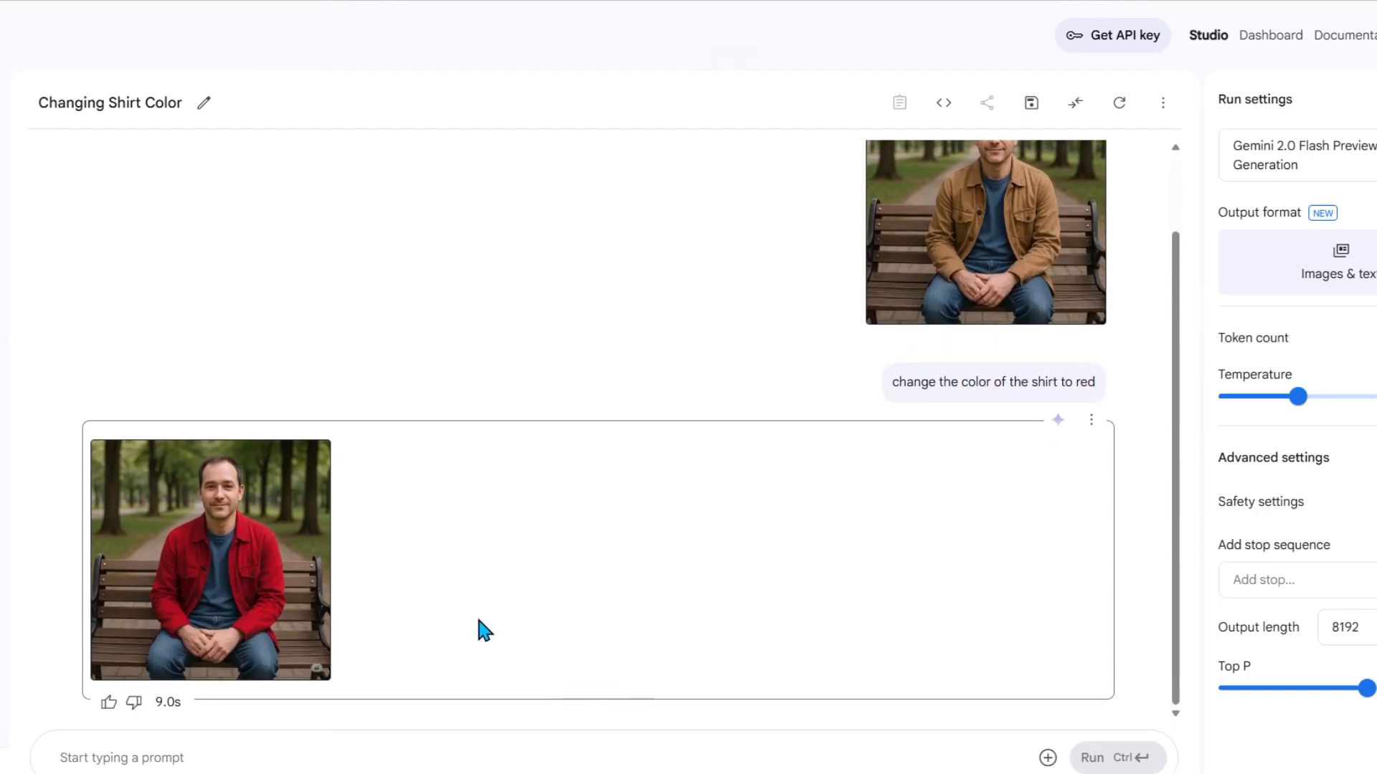
Step: Run the follow-up prompt "create a huge zoom out for the image" in the same chat
click(369, 753)
text(create a huge zoom out for the image)
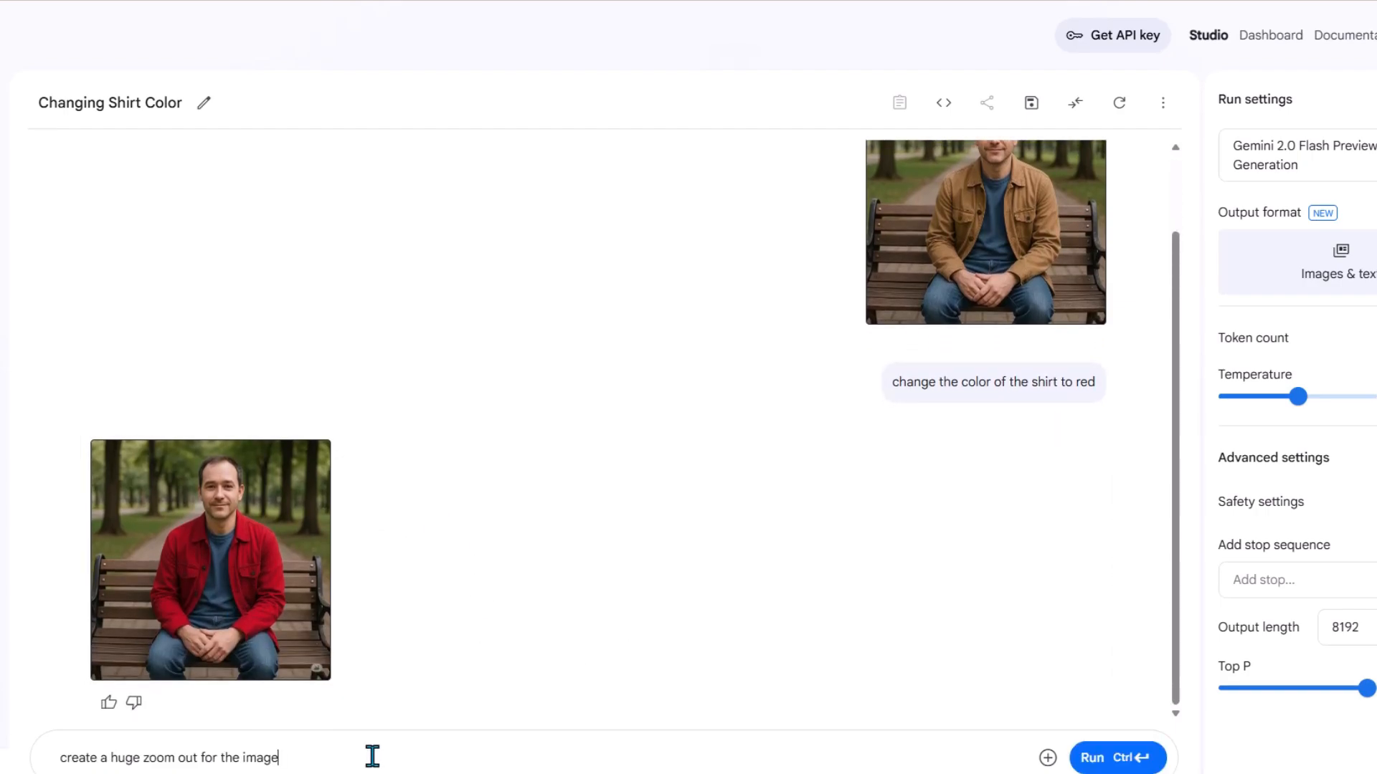
click(1114, 758)
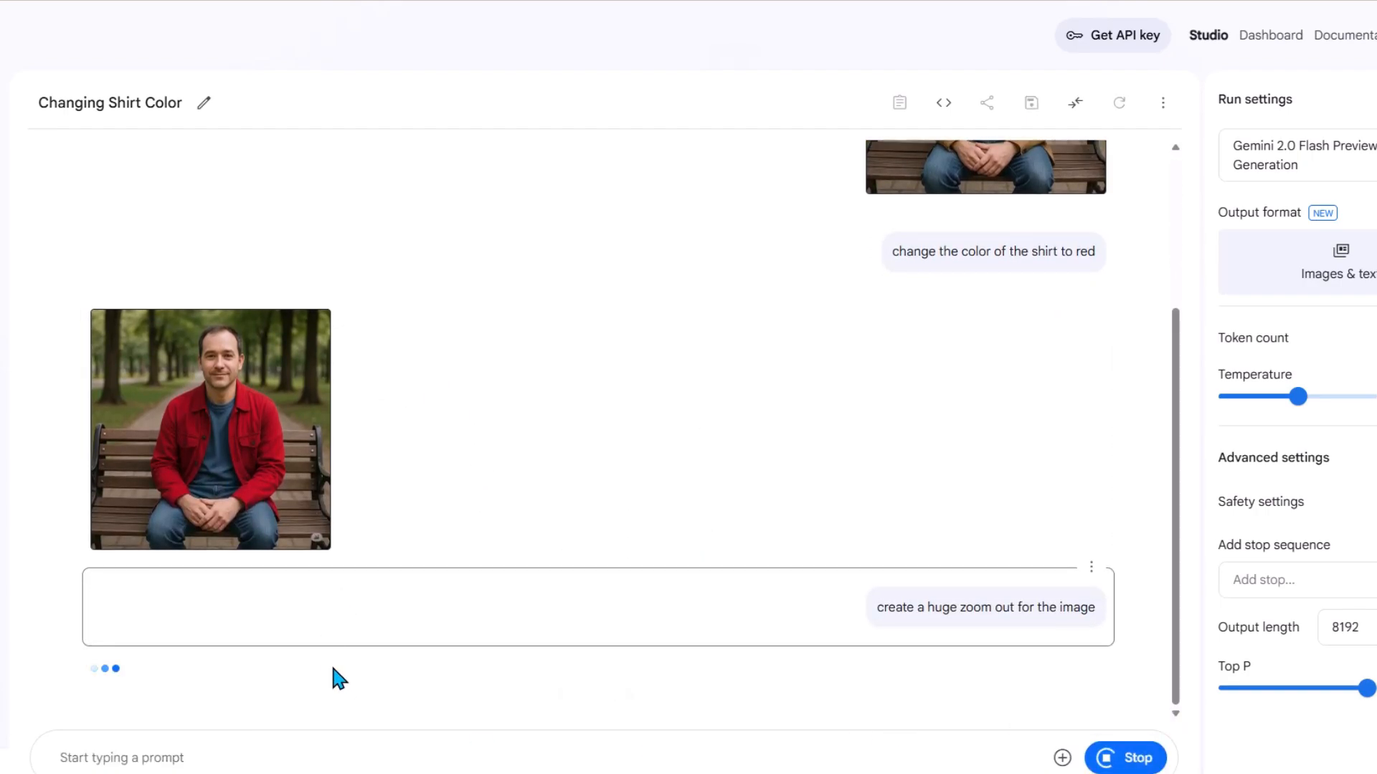
Step: View the zoomed-out park image enlarged and inspect the man, bench and surrounding trees
click(384, 669)
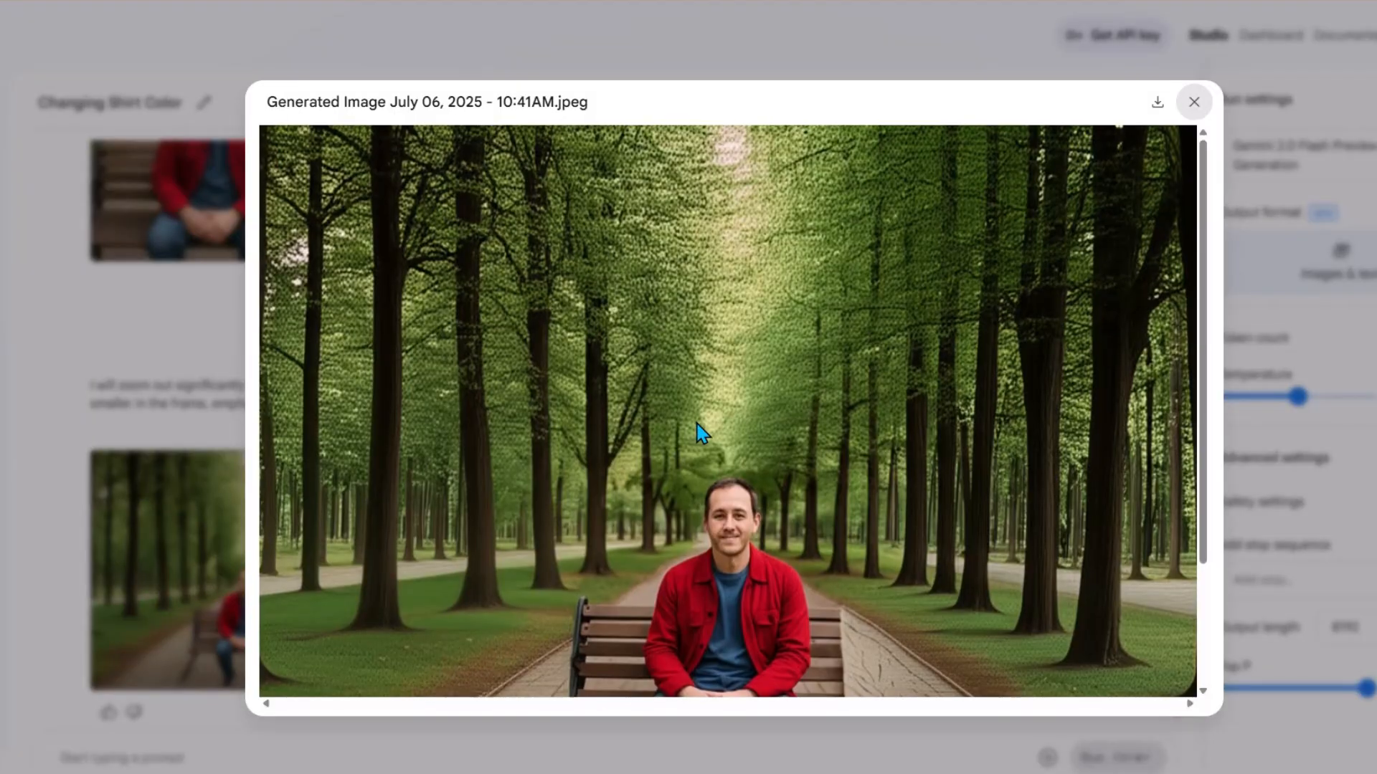
scroll(702, 433, down, 3)
scroll(794, 381, up, 3)
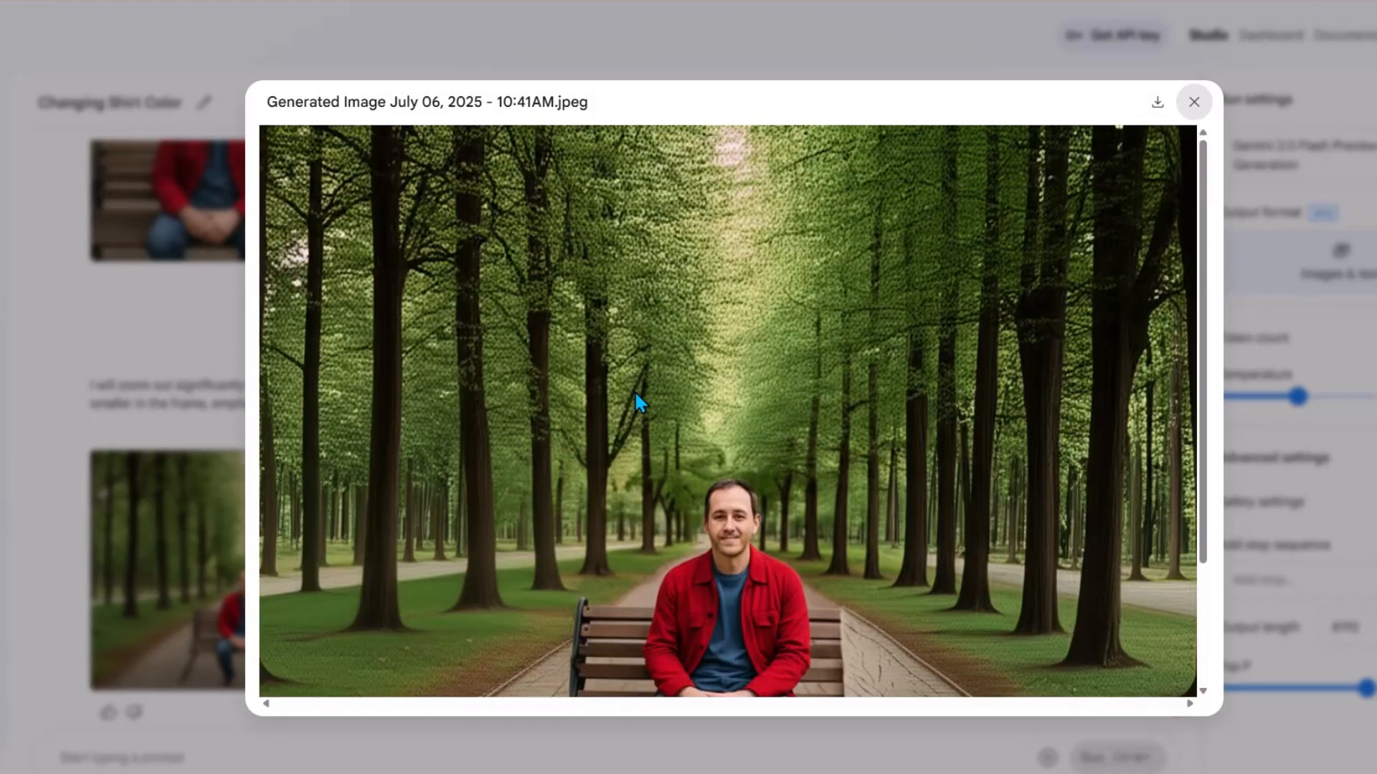
scroll(634, 389, down, 1)
scroll(646, 392, down, 2)
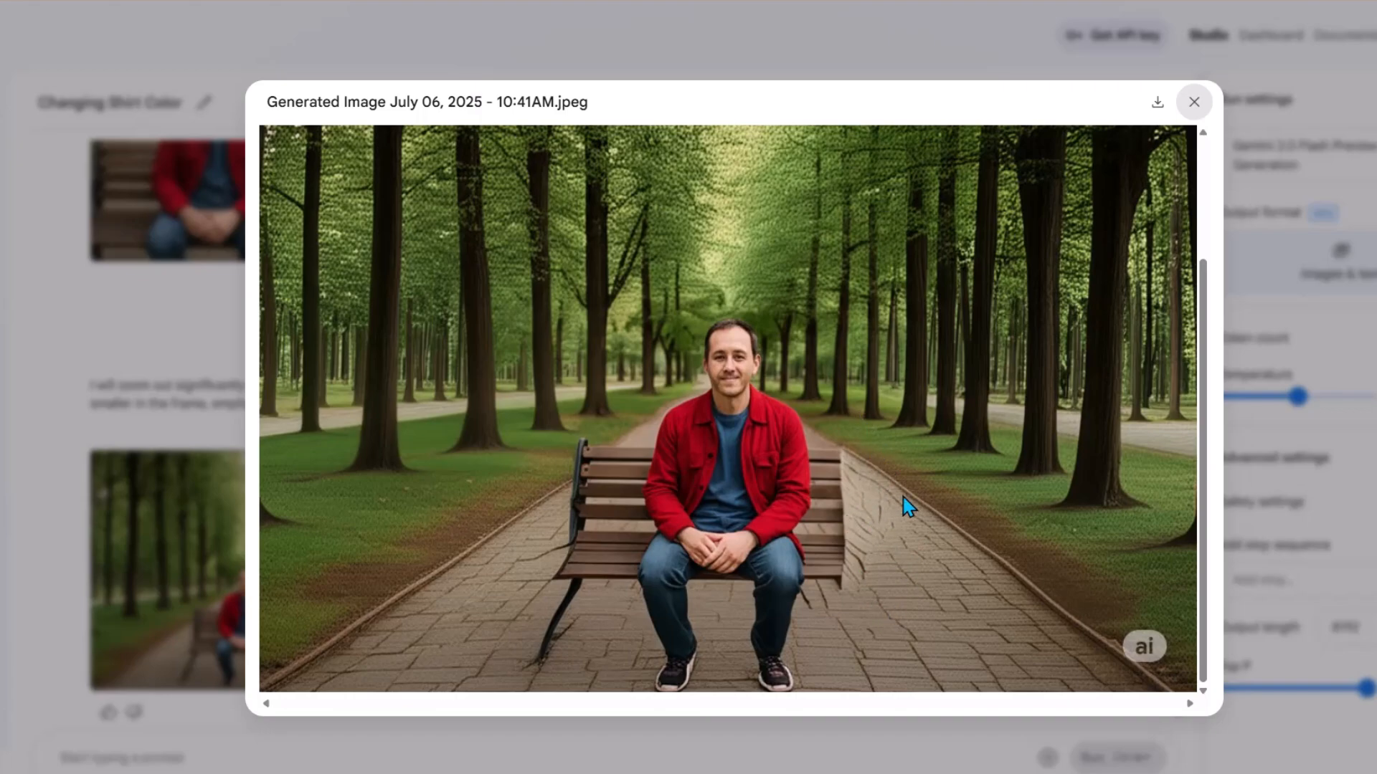
scroll(875, 554, up, 3)
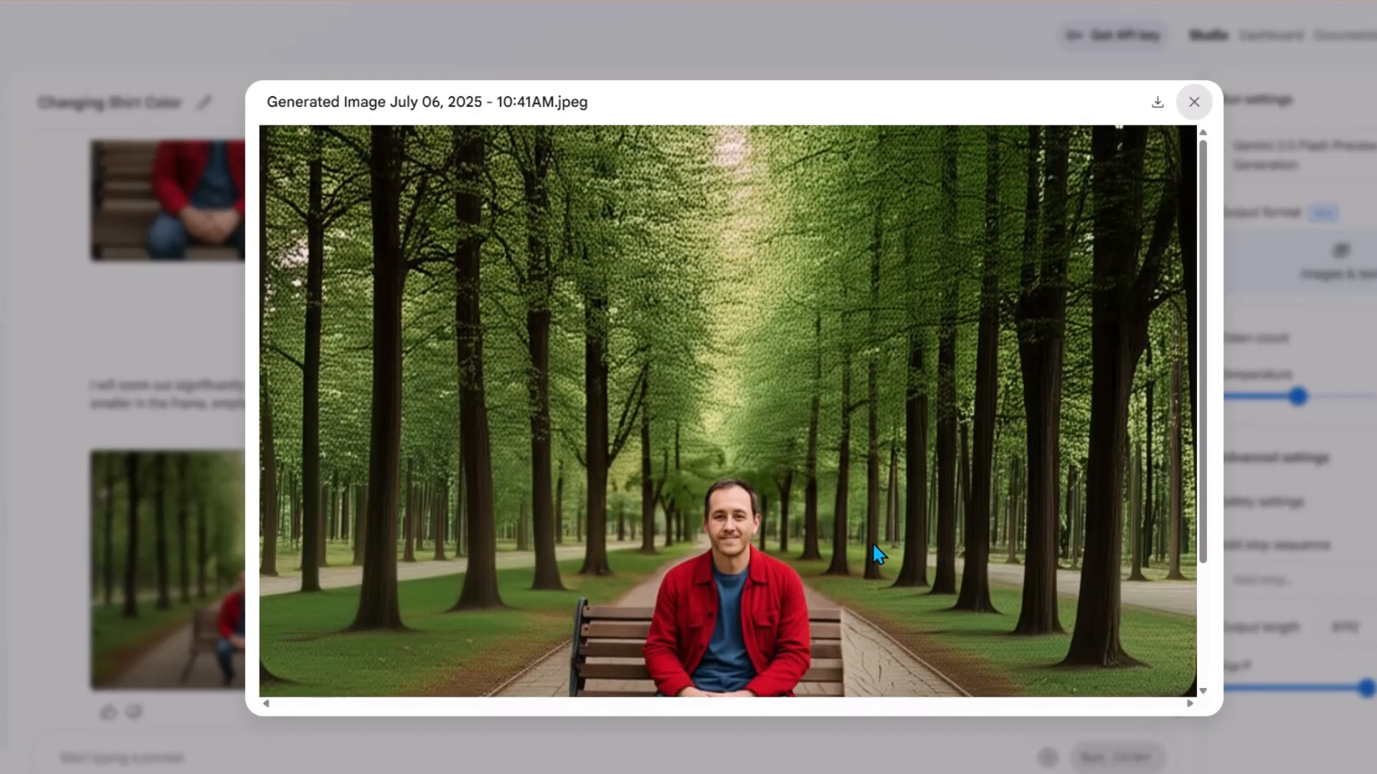
scroll(681, 392, down, 3)
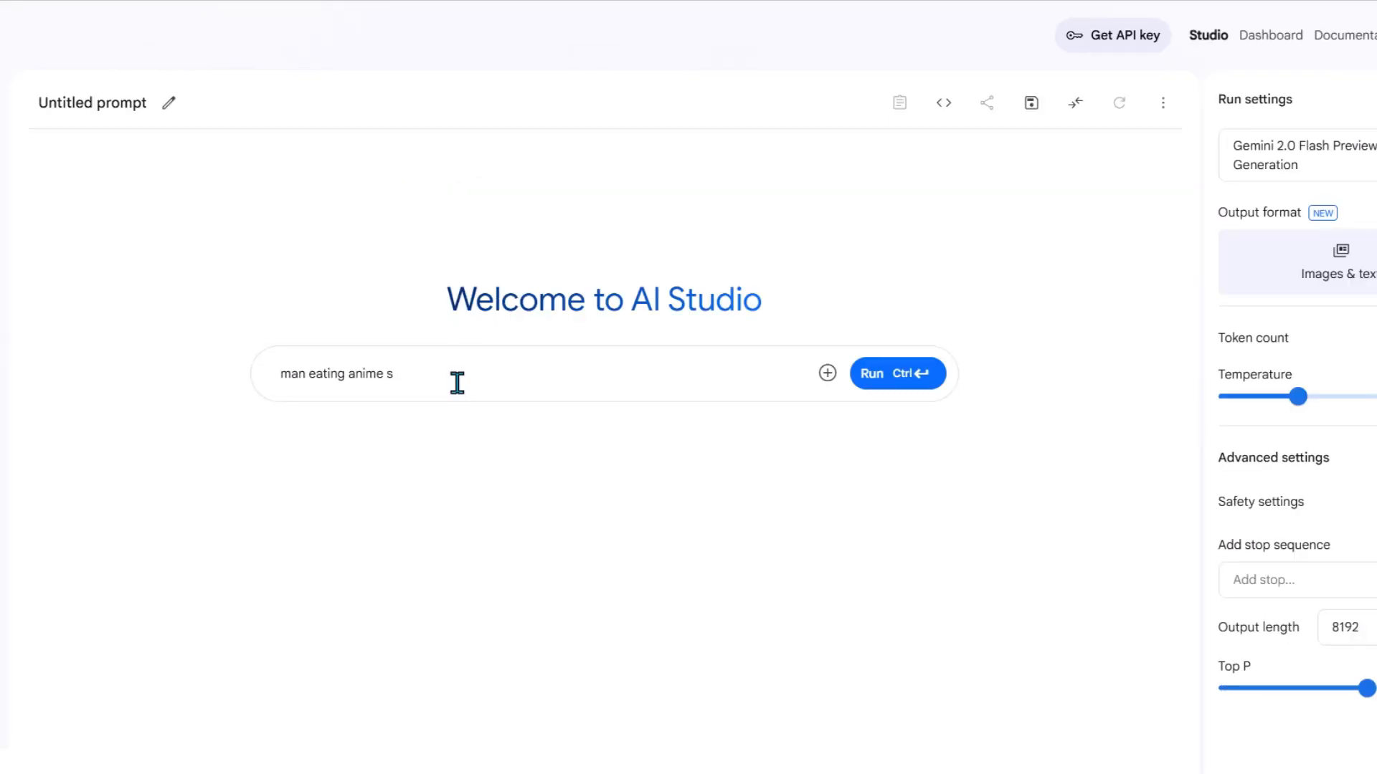
Step: Generate an image with the prompt "man eating anime style" and open the result enlarged
text(yle)
key(ctrl+Return)
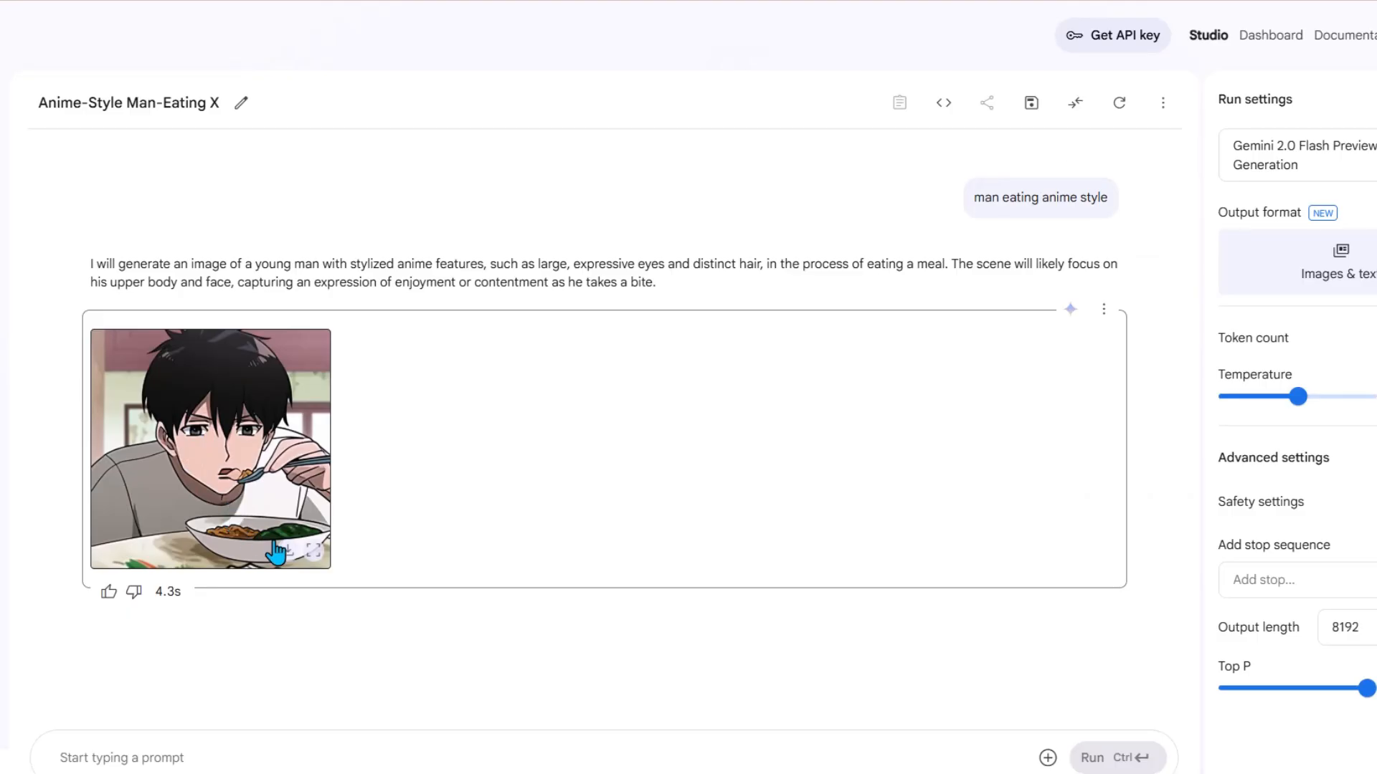
click(311, 552)
Step: Examine the enlarged anime image's face, hand and food details, and close the preview
scroll(825, 495, down, 5)
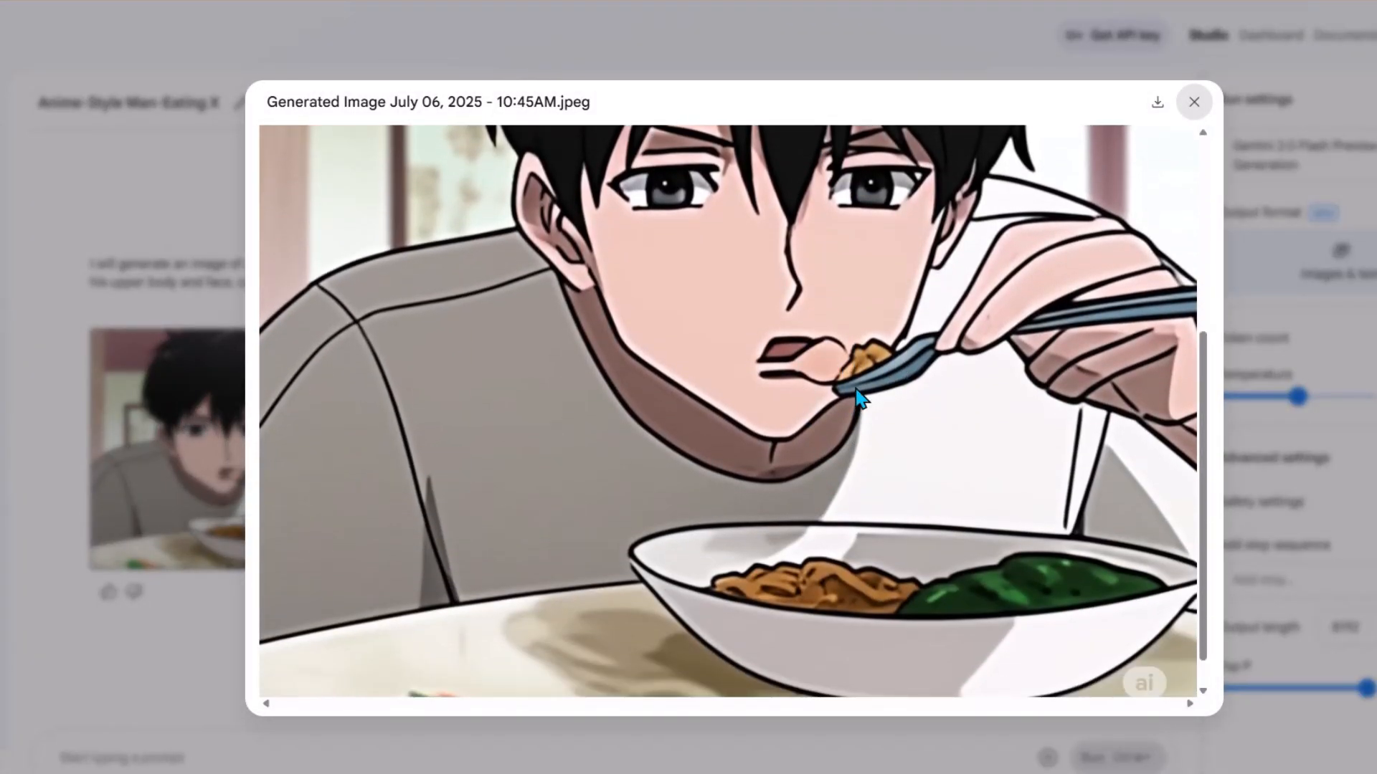
scroll(811, 351, up, 5)
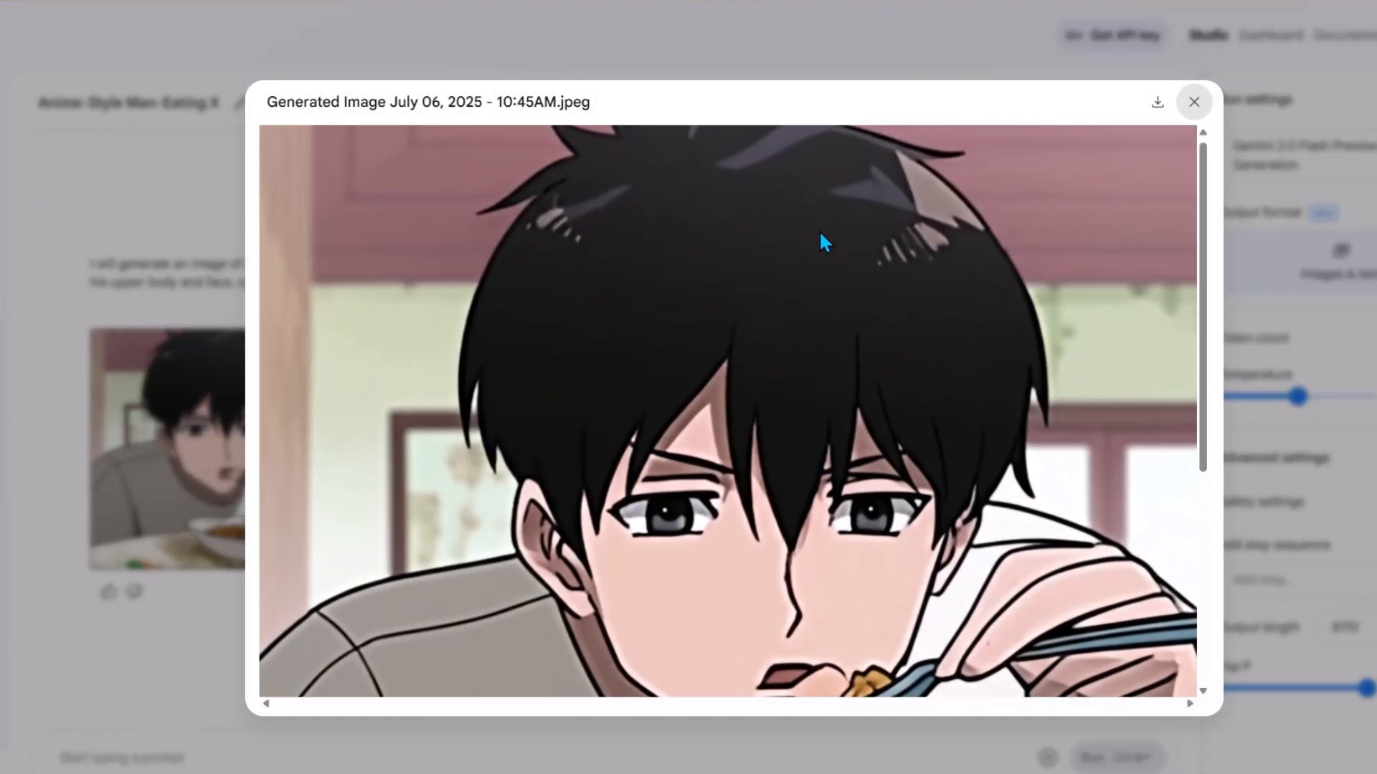
scroll(821, 244, down, 5)
scroll(814, 292, up, 5)
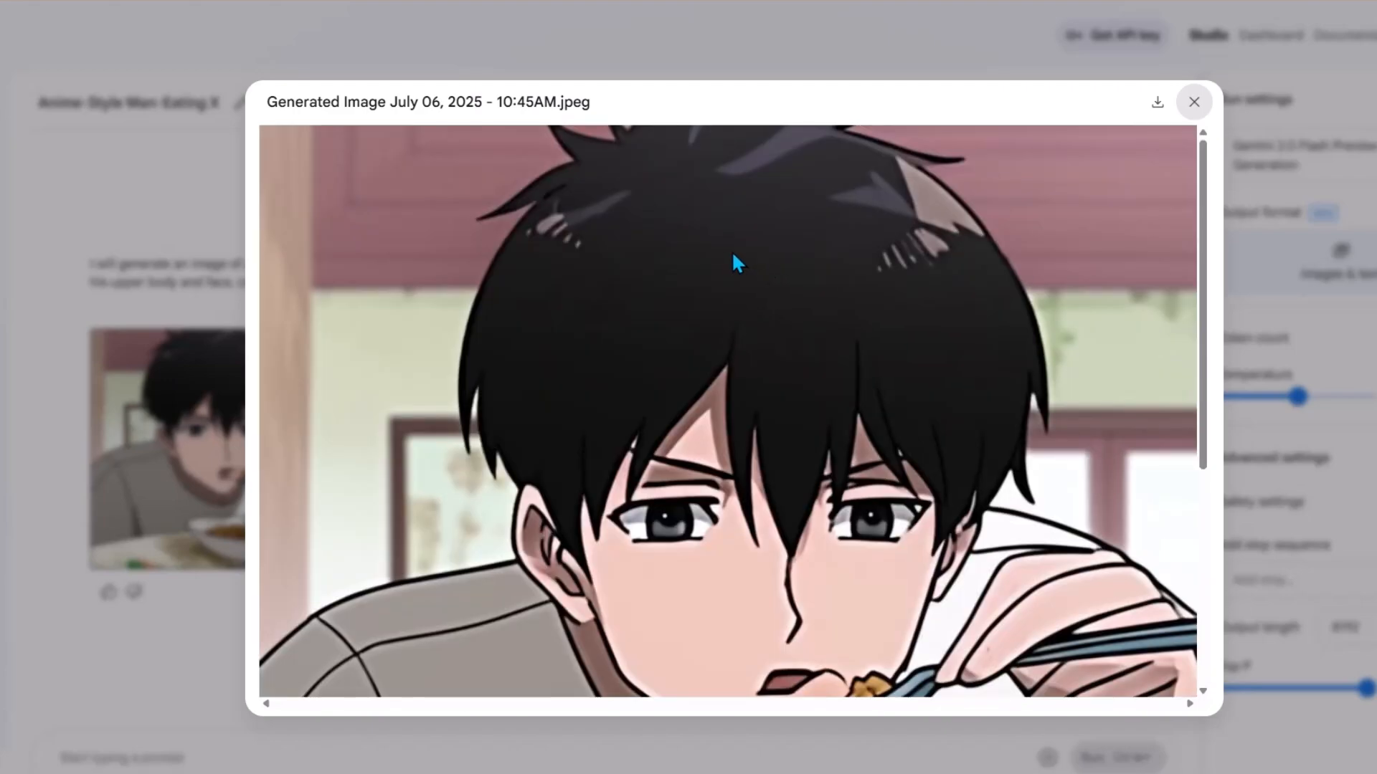
scroll(493, 240, down, 5)
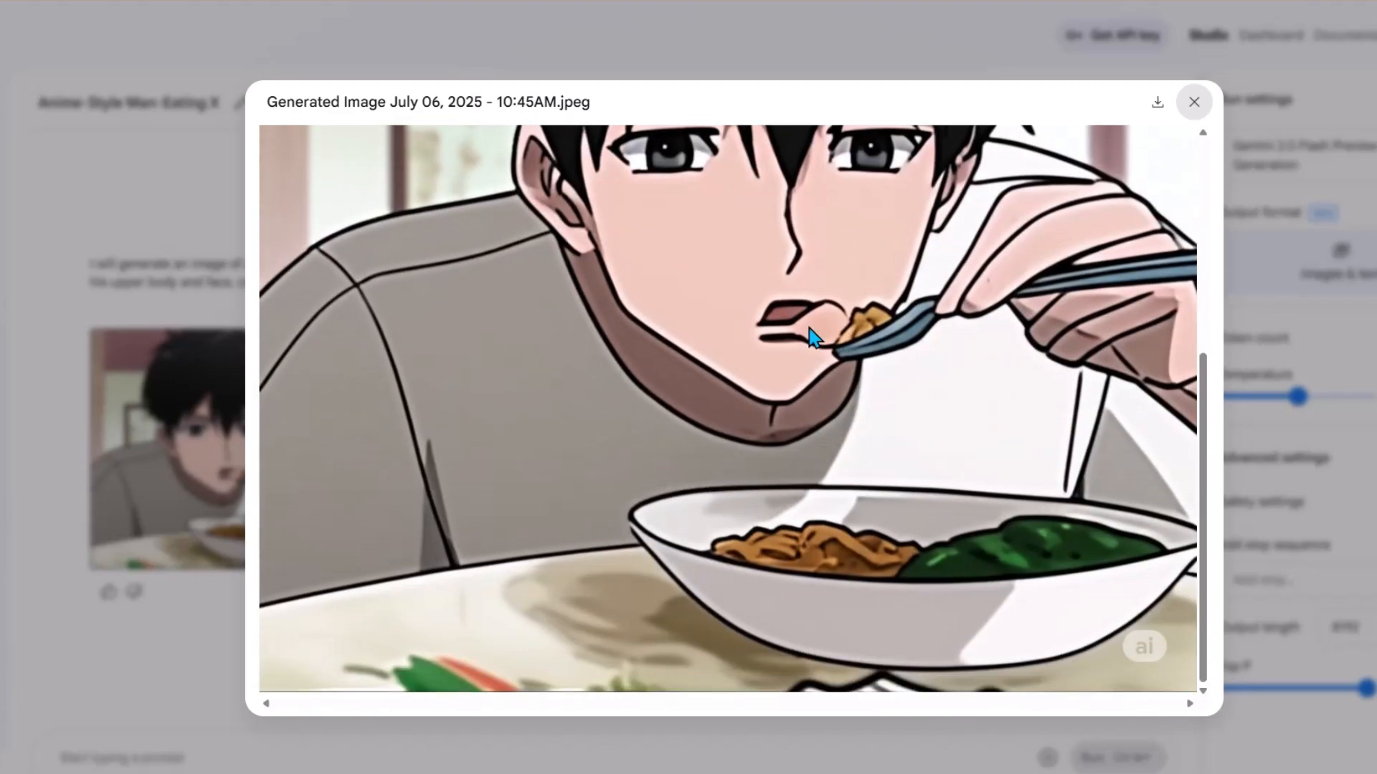
scroll(759, 230, up, 5)
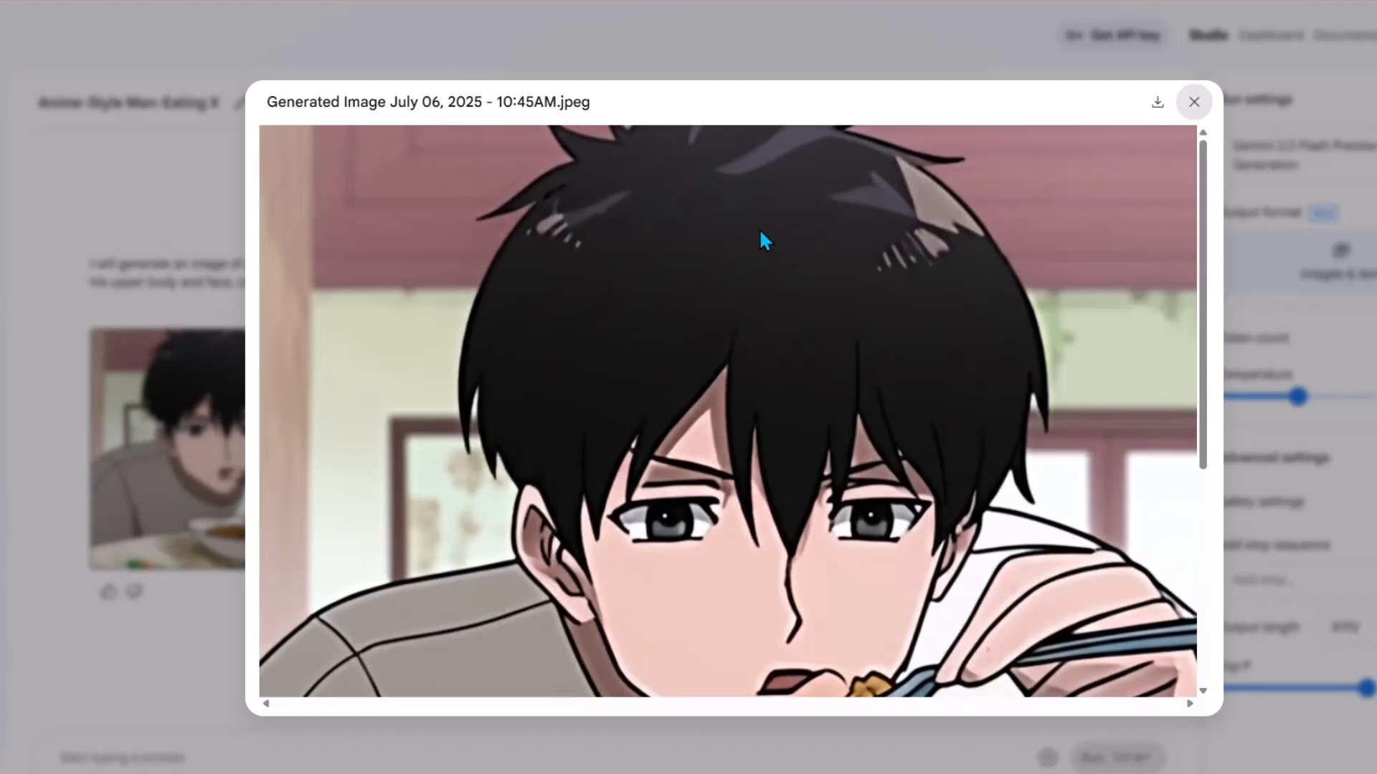
scroll(686, 218, down, 5)
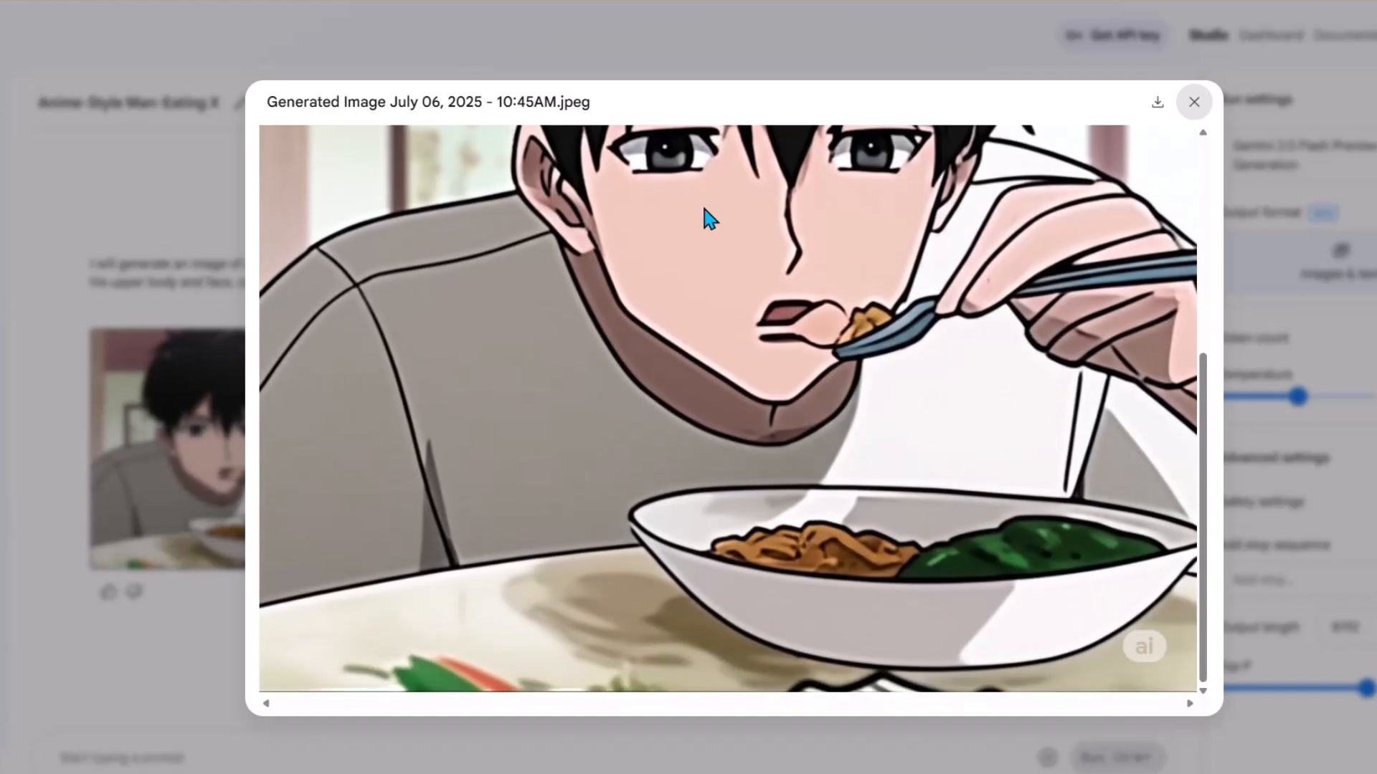
scroll(938, 337, up, 5)
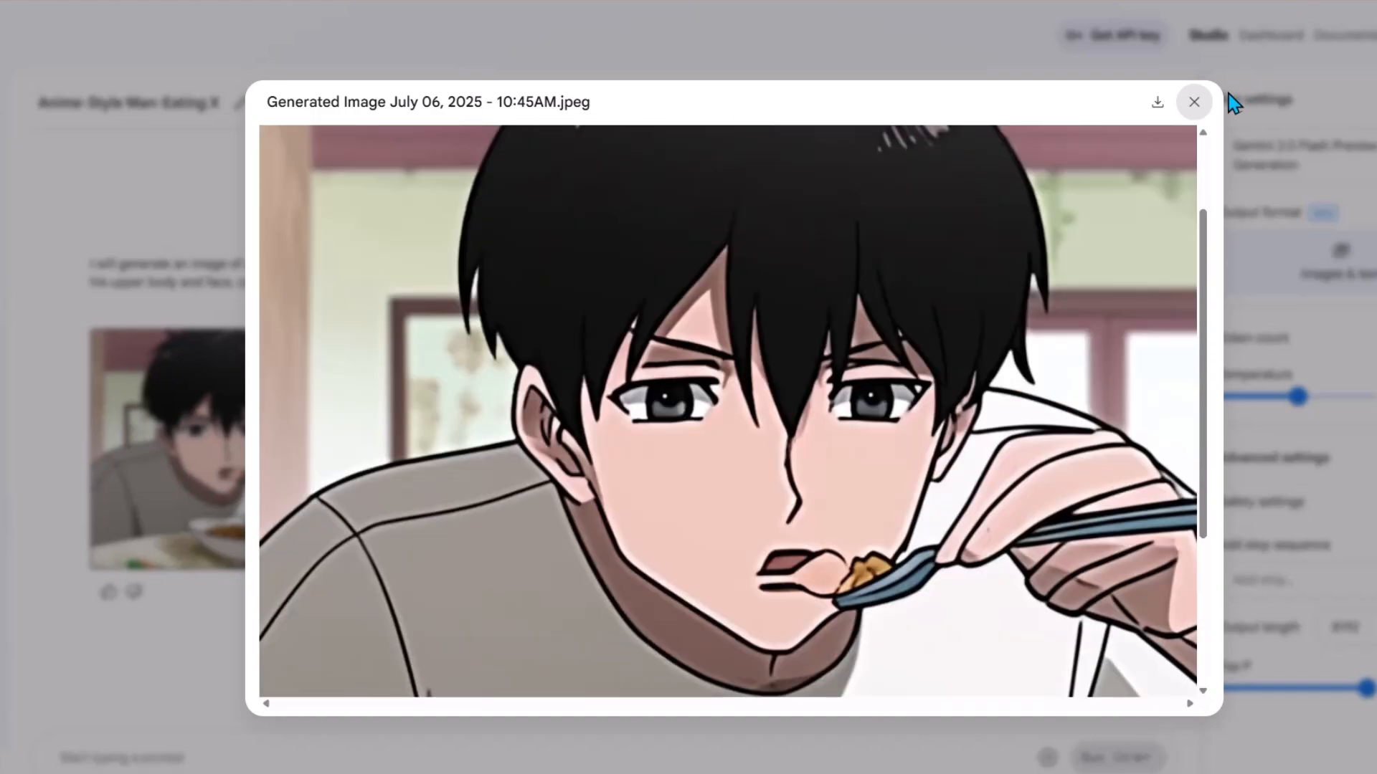
click(1180, 115)
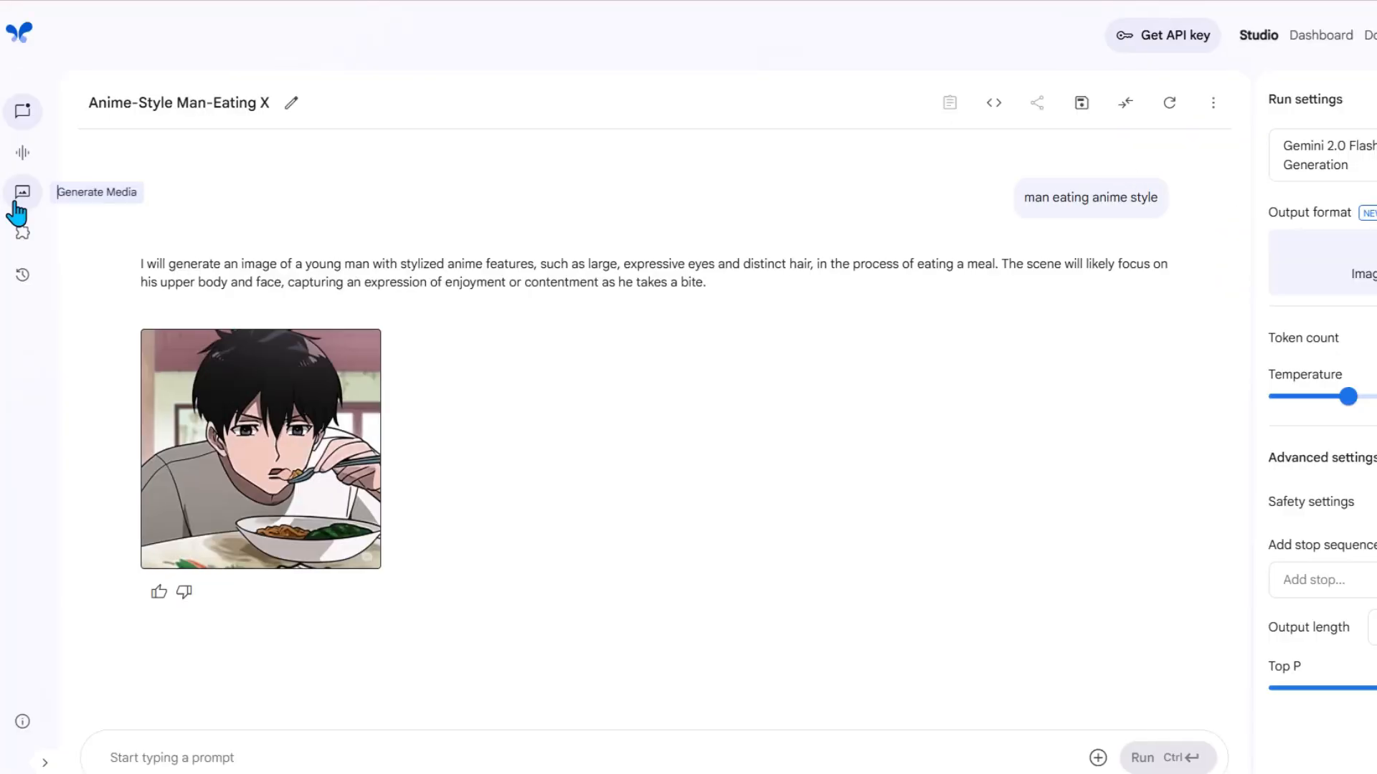
Step: Open the Imagen model from the media generation page and dismiss the free quota notice
click(30, 207)
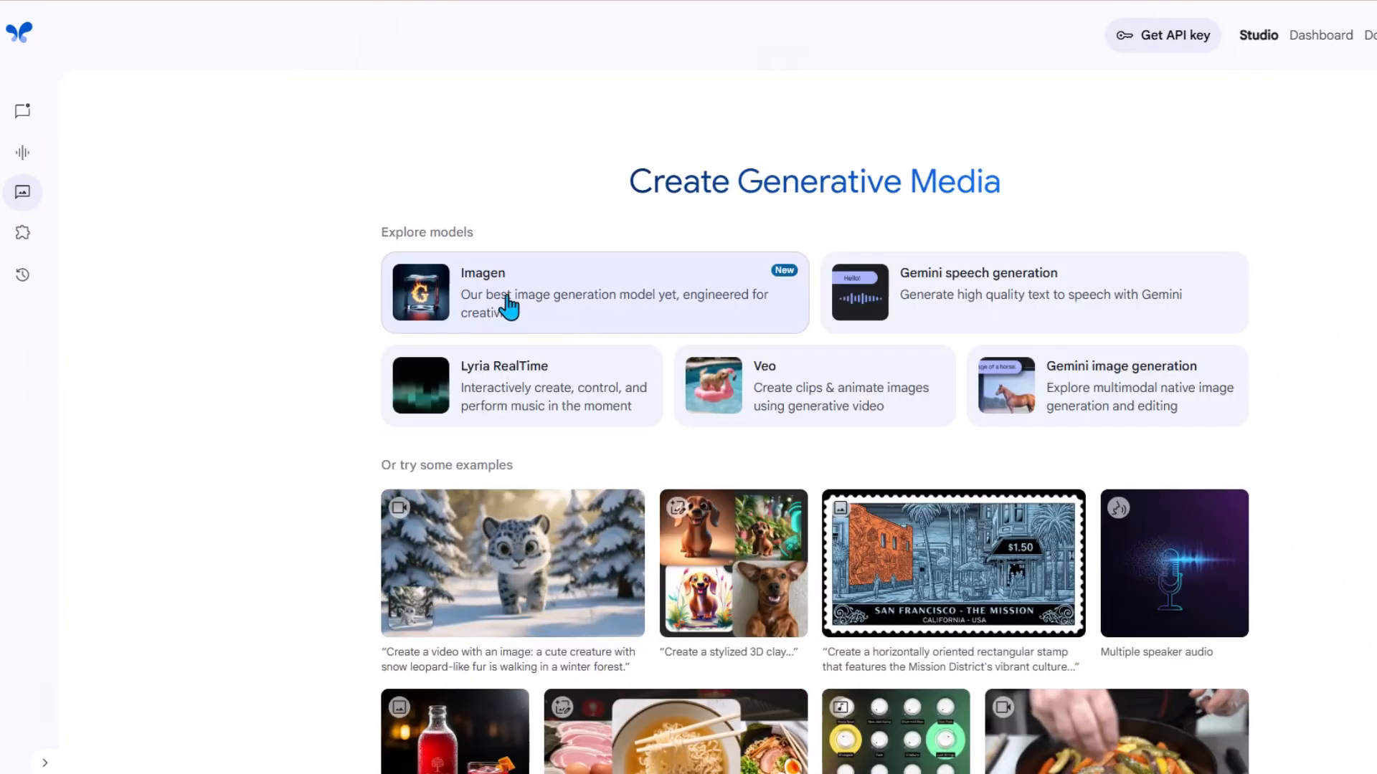
click(507, 308)
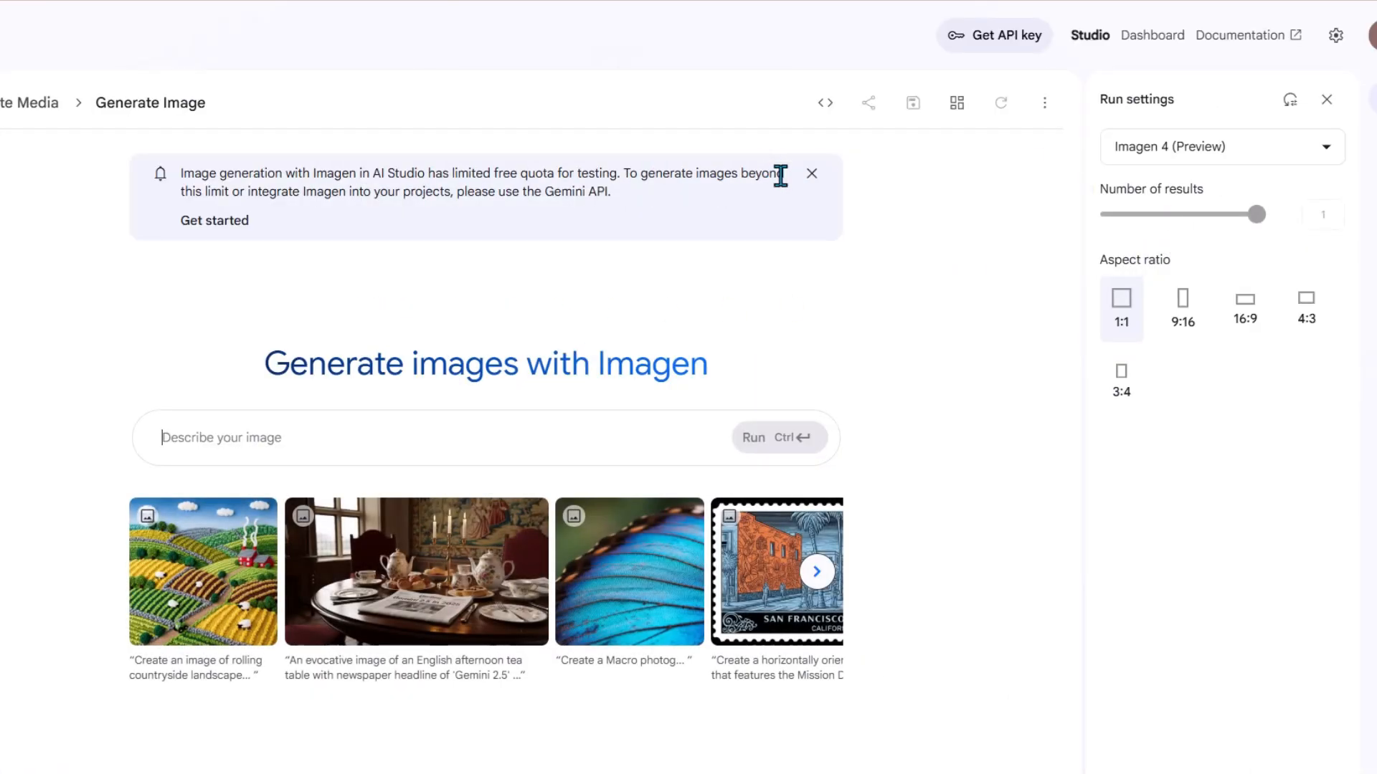
click(813, 176)
Step: Check which Imagen models are available in the run settings, keeping Imagen 4 (Preview)
click(1184, 150)
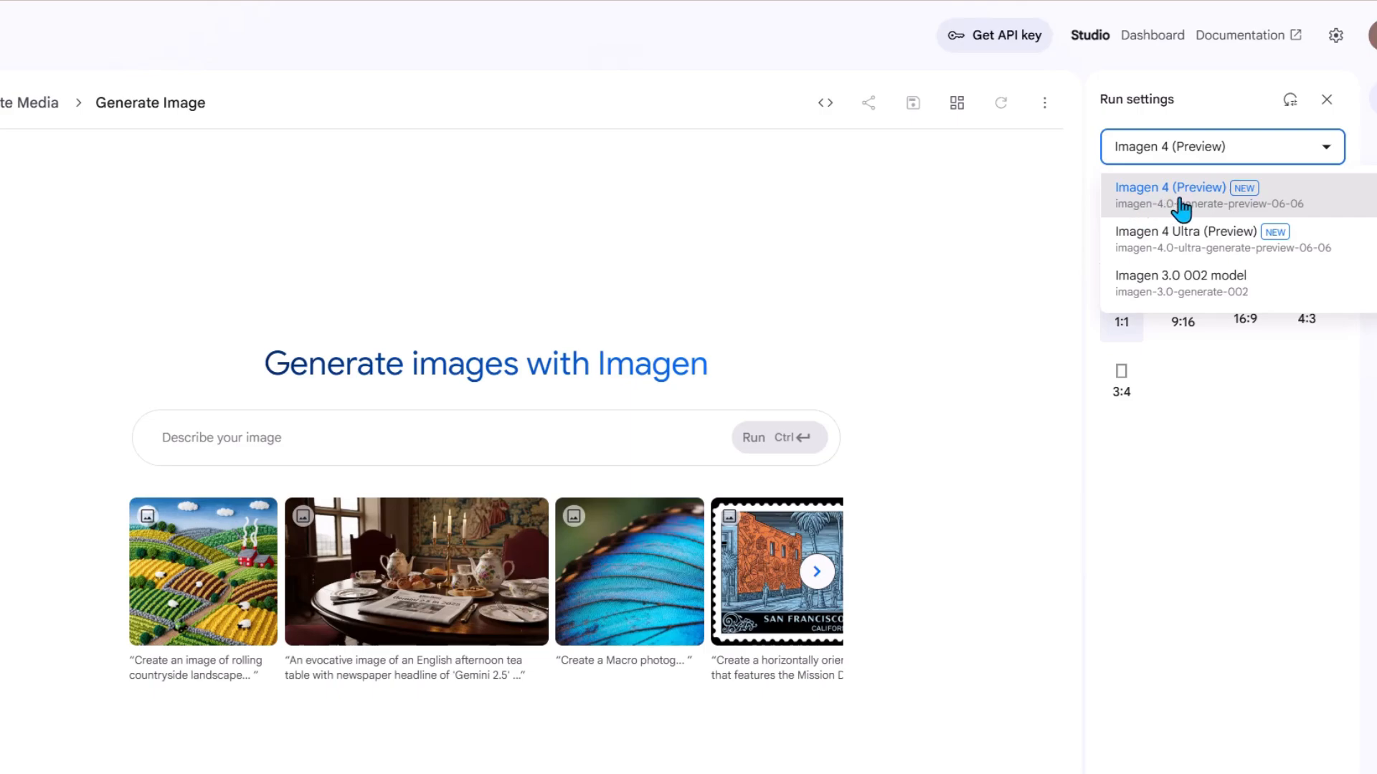
click(263, 409)
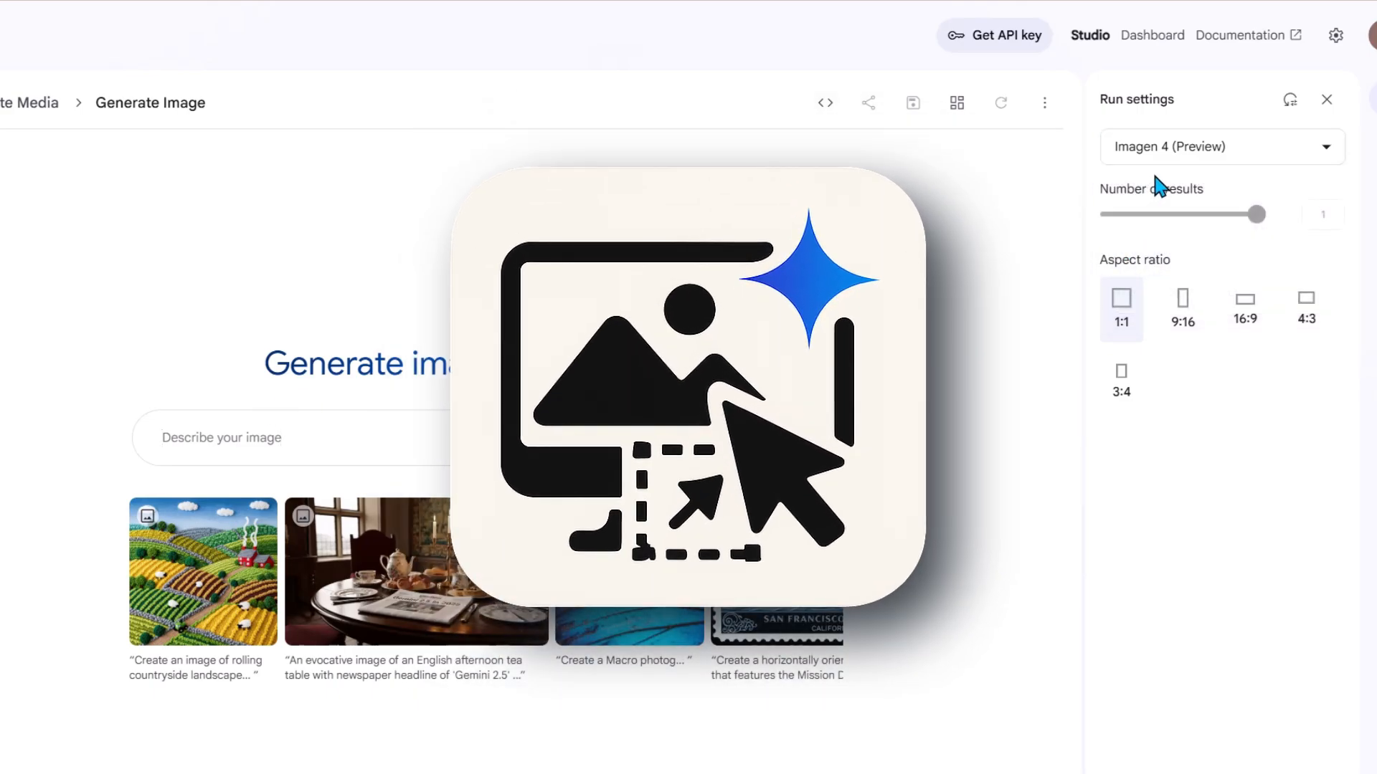
Step: Set the aspect ratio to 16:9 and generate an image with the prompt "man eating anime style"
click(1245, 313)
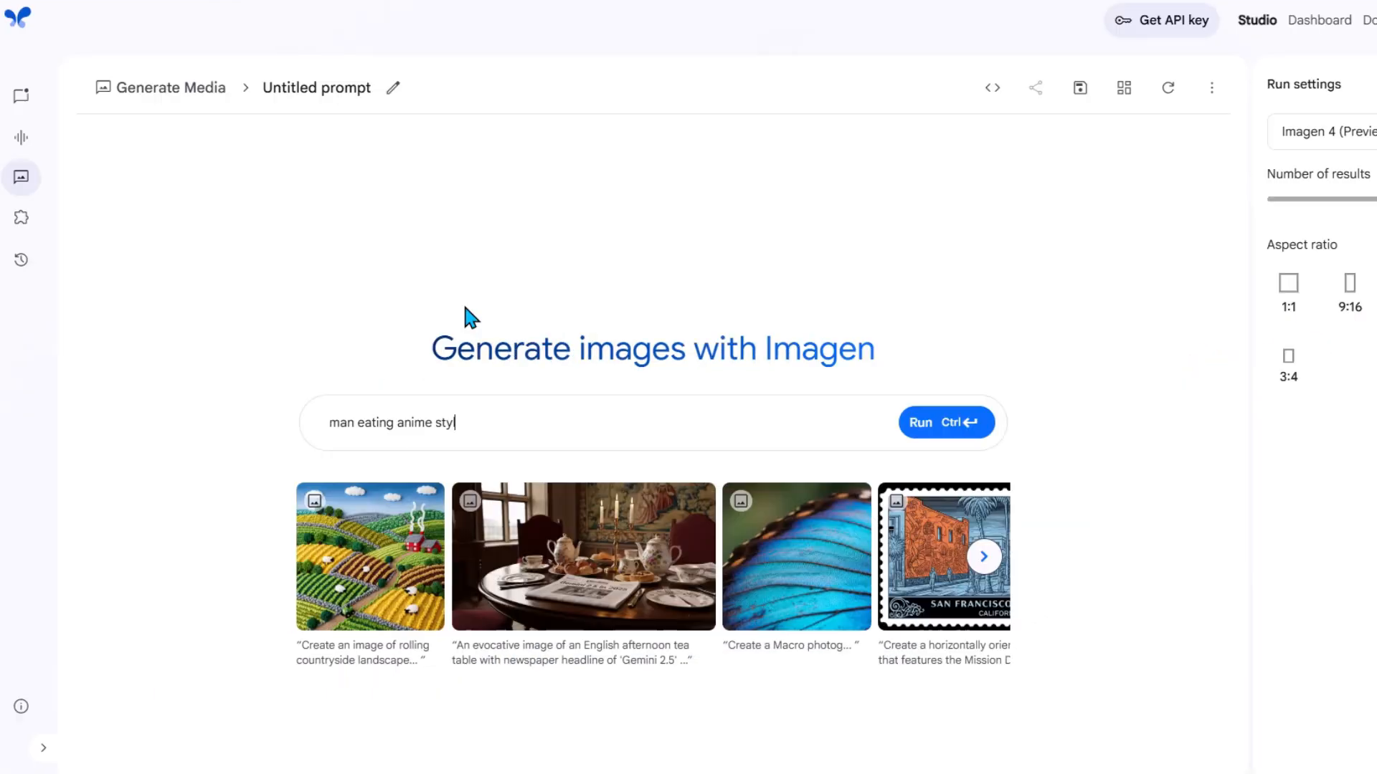
text(eating anime style)
click(943, 439)
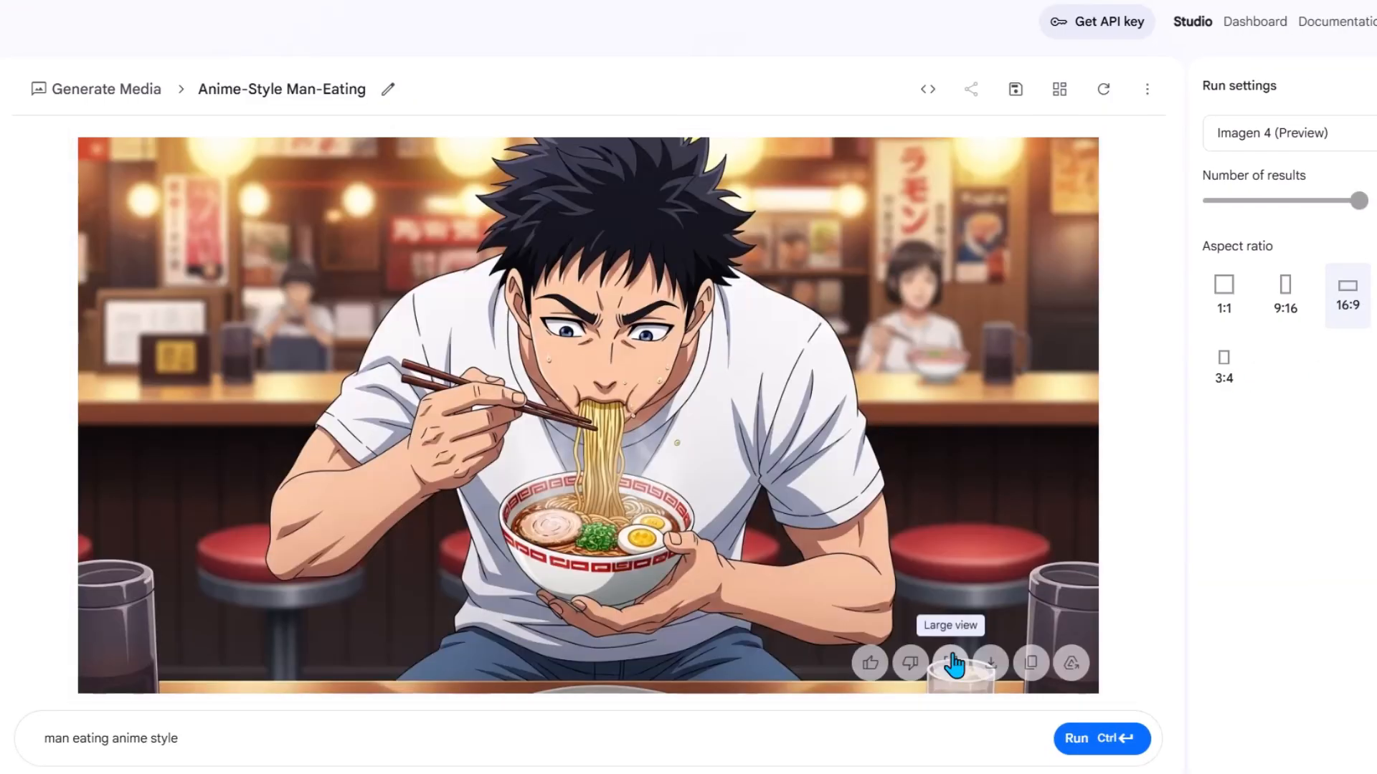
Step: Open the generated anime image enlarged and examine the face, hands, chopsticks and noodle bowl
click(953, 663)
scroll(832, 452, down, 2)
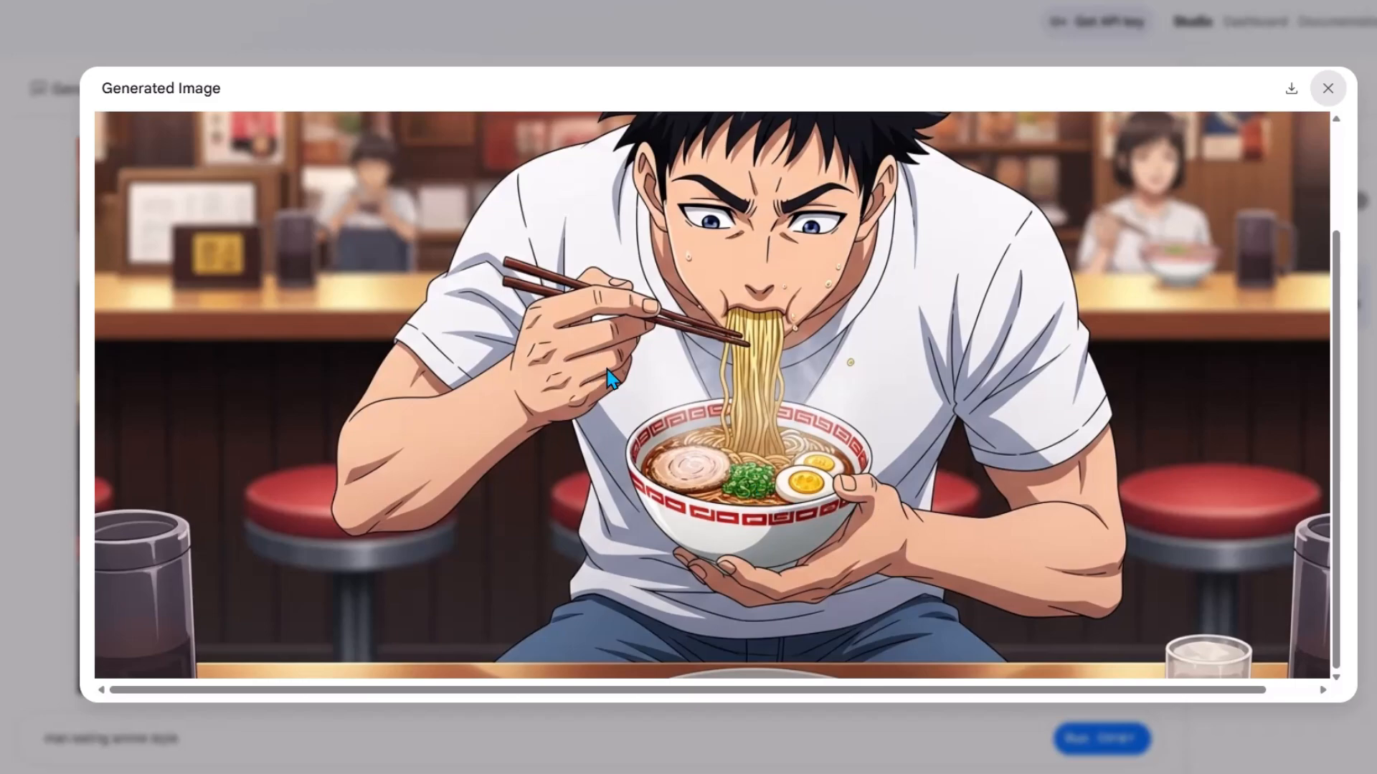
scroll(617, 365, up, 2)
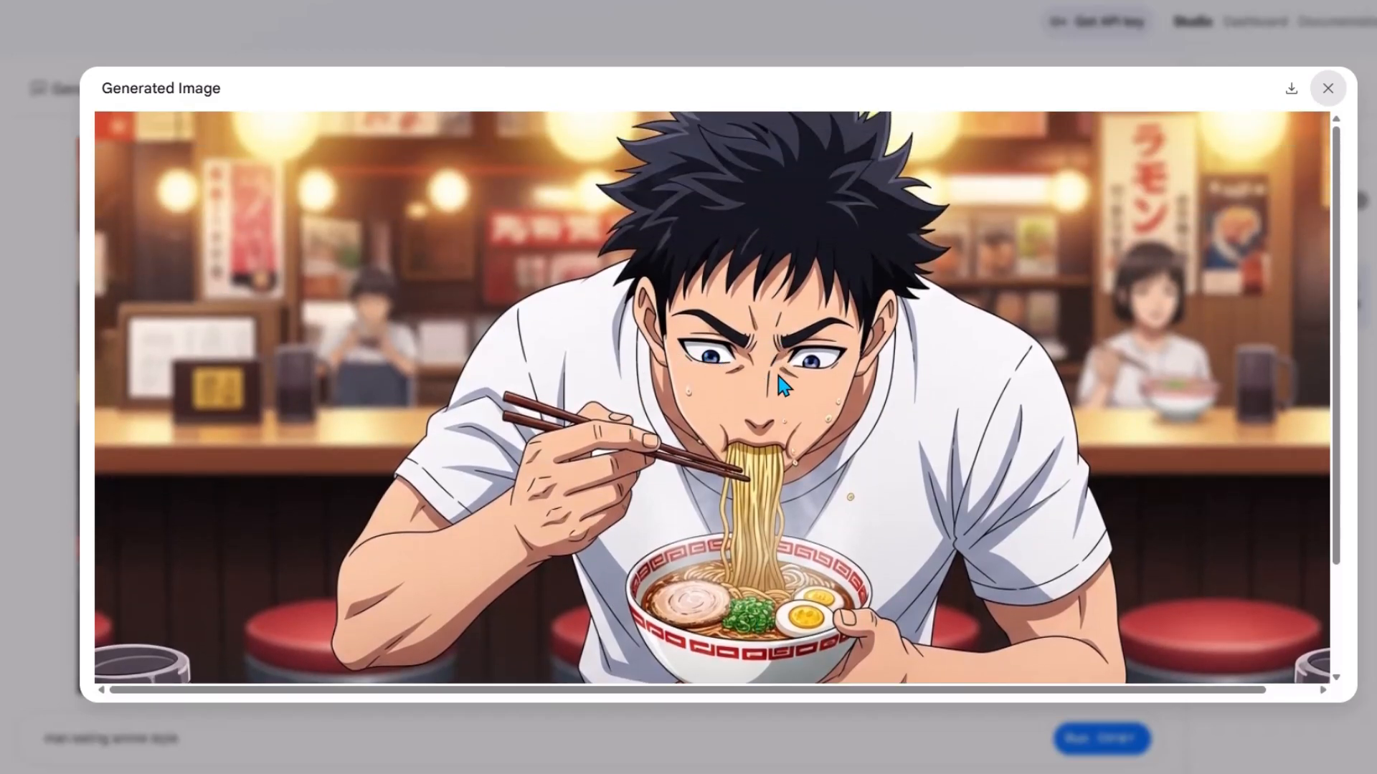
scroll(781, 367, down, 1)
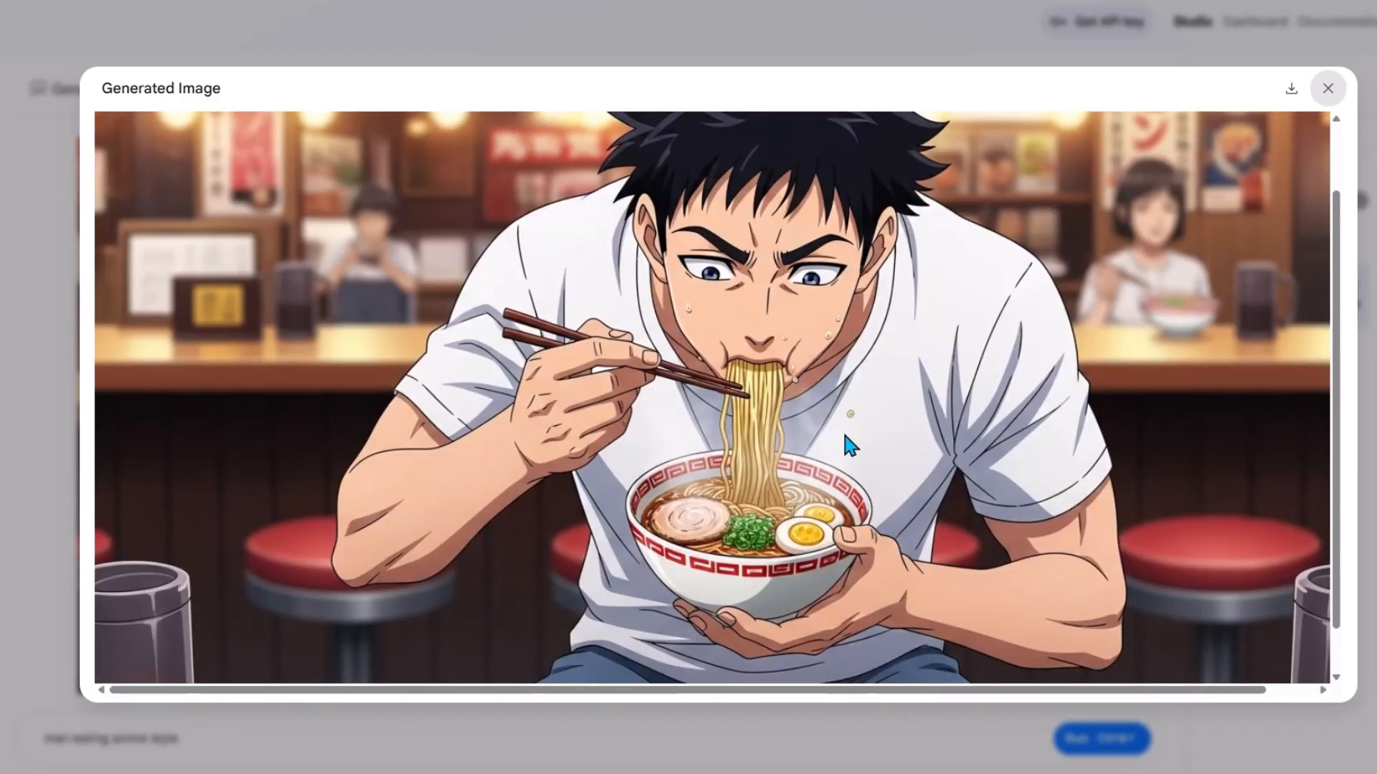
scroll(760, 427, up, 1)
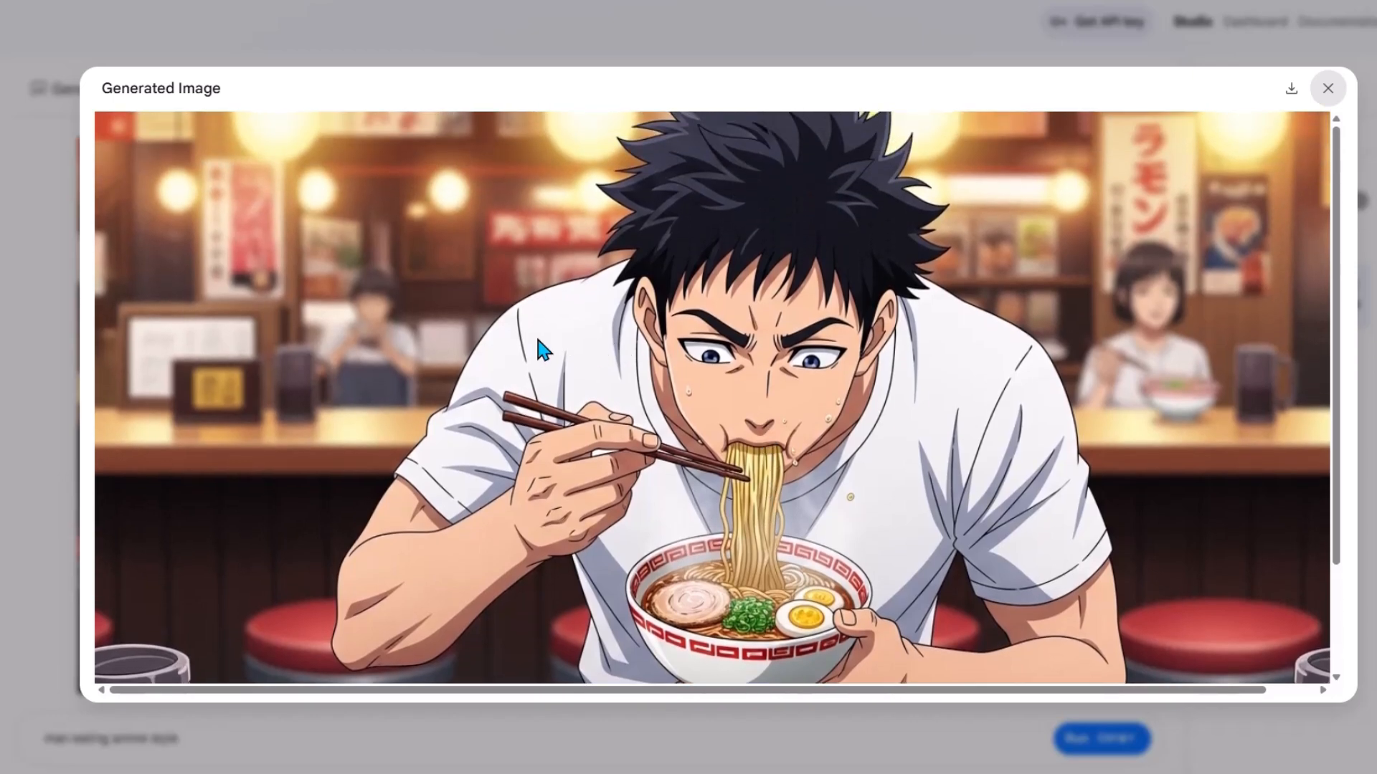
scroll(574, 323, down, 2)
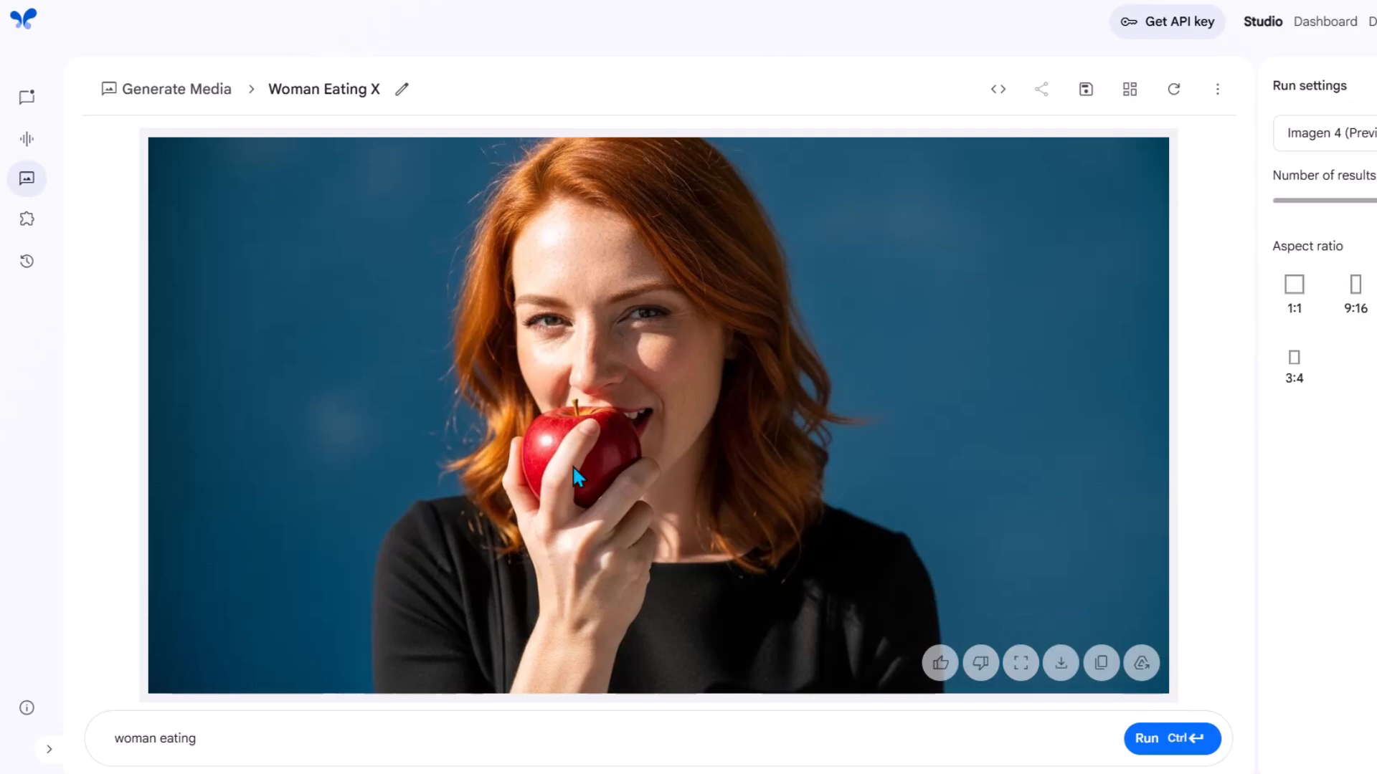
Step: Inspect the "woman eating" image enlarged, close the preview and download the image
click(682, 584)
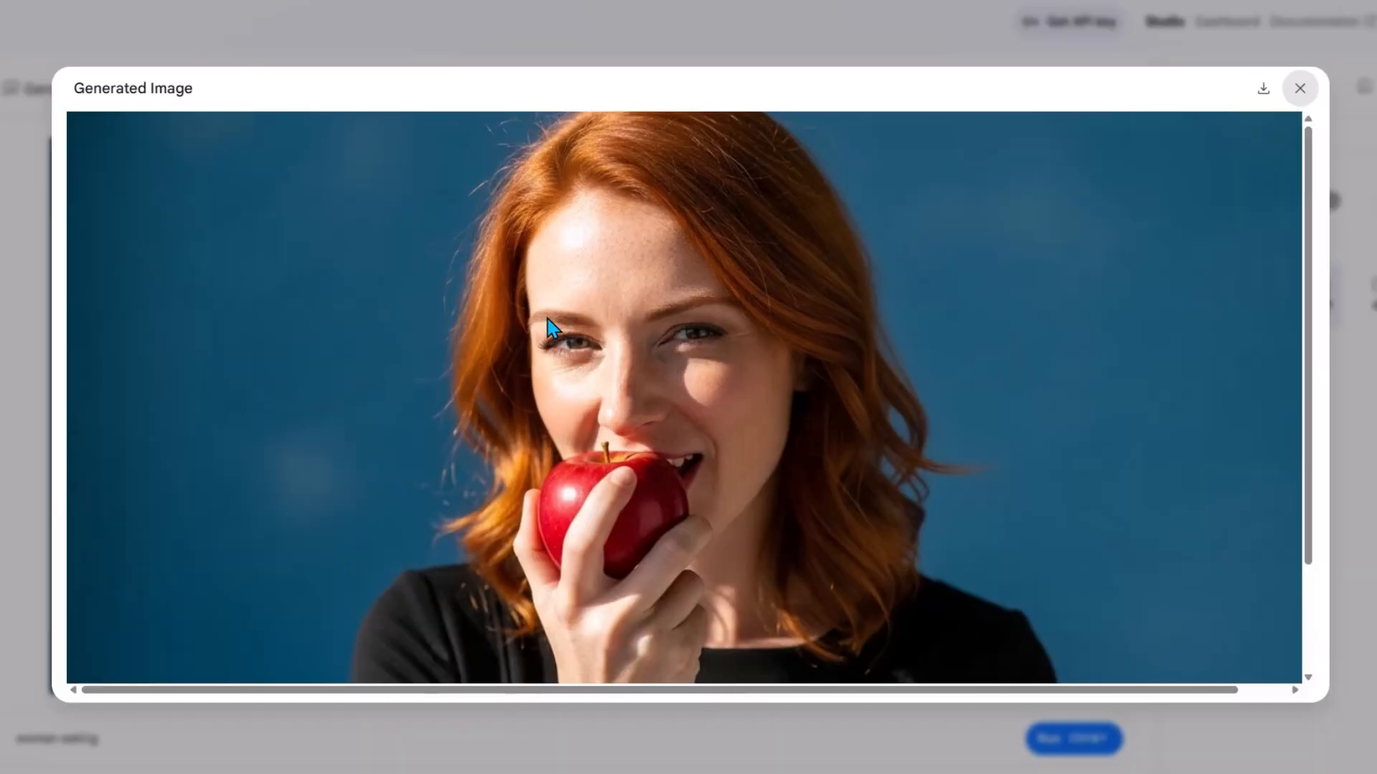
scroll(703, 506, down, 2)
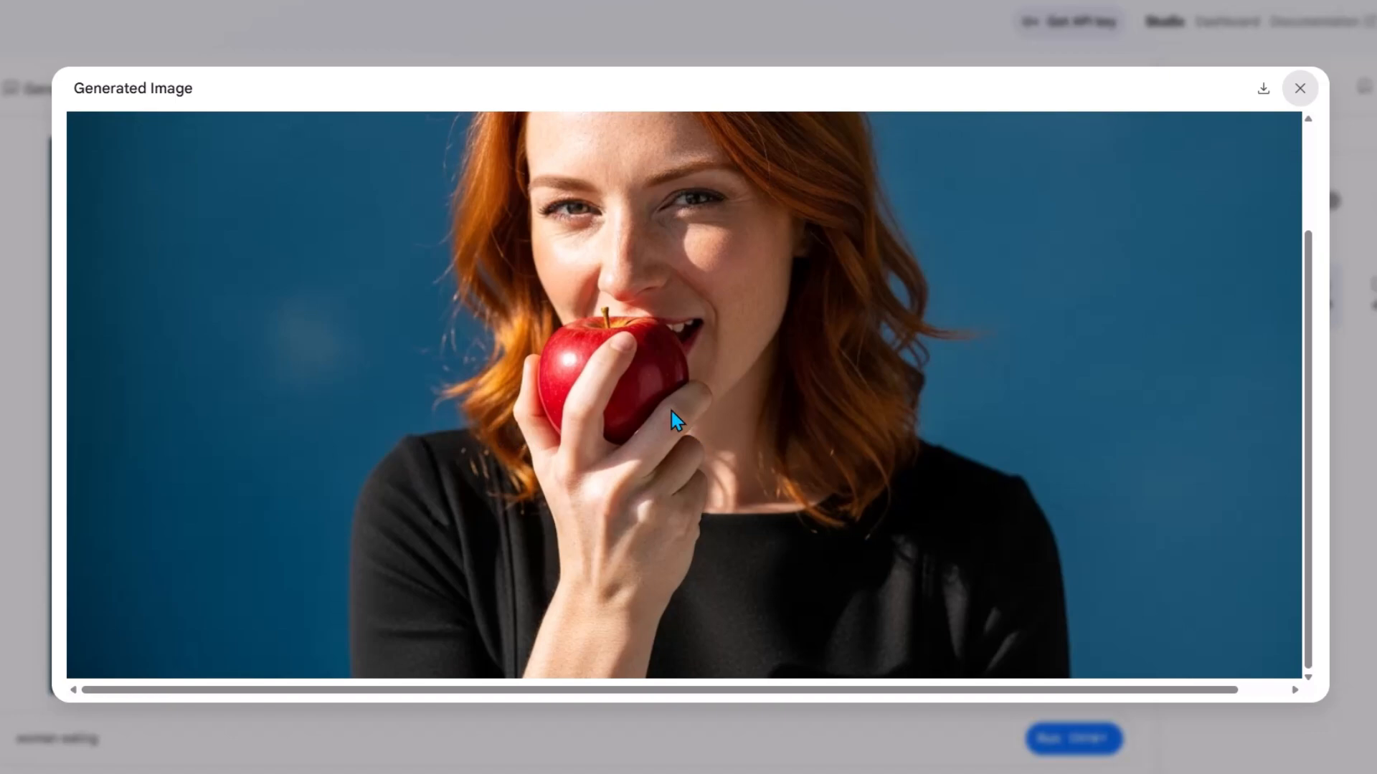
key(Escape)
click(1045, 657)
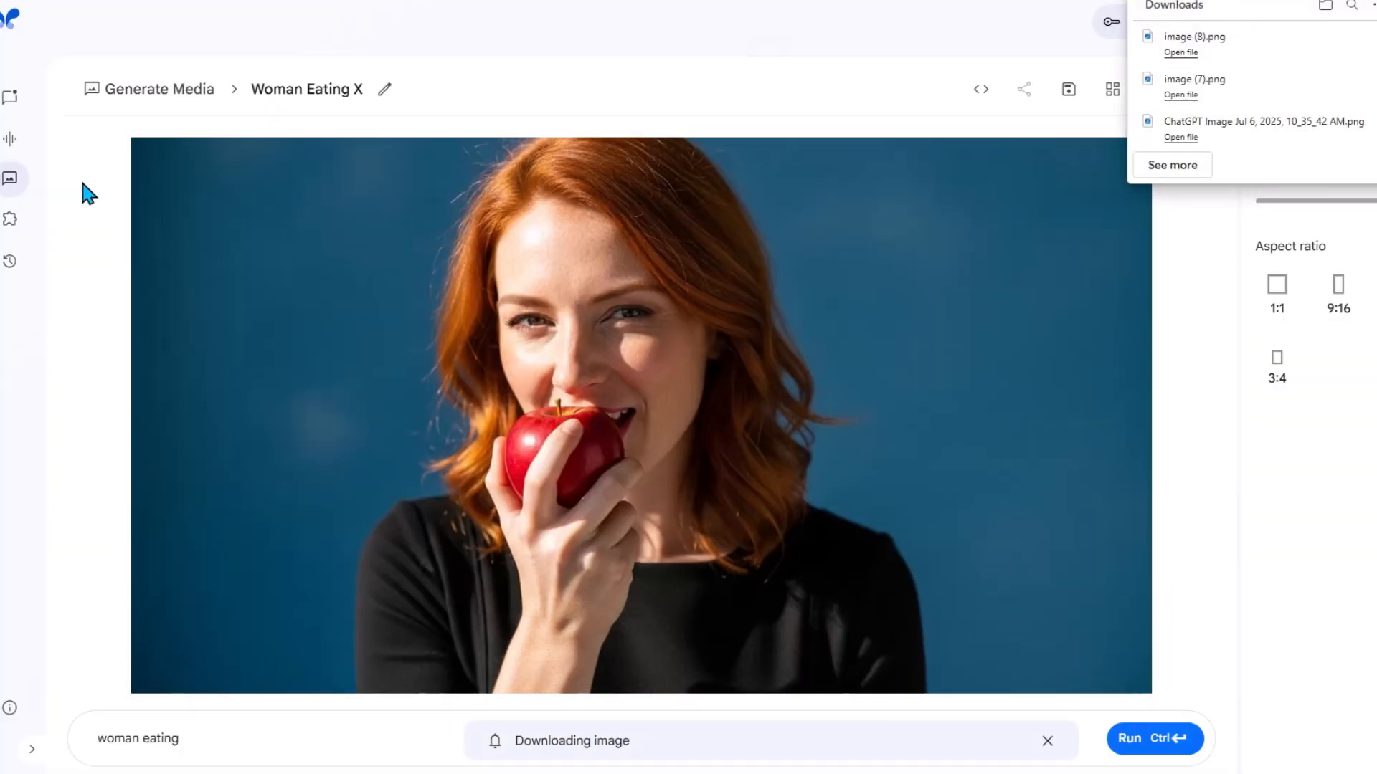
Step: Start a new chat prompt and upload the downloaded file image (8) to it
click(10, 97)
click(865, 359)
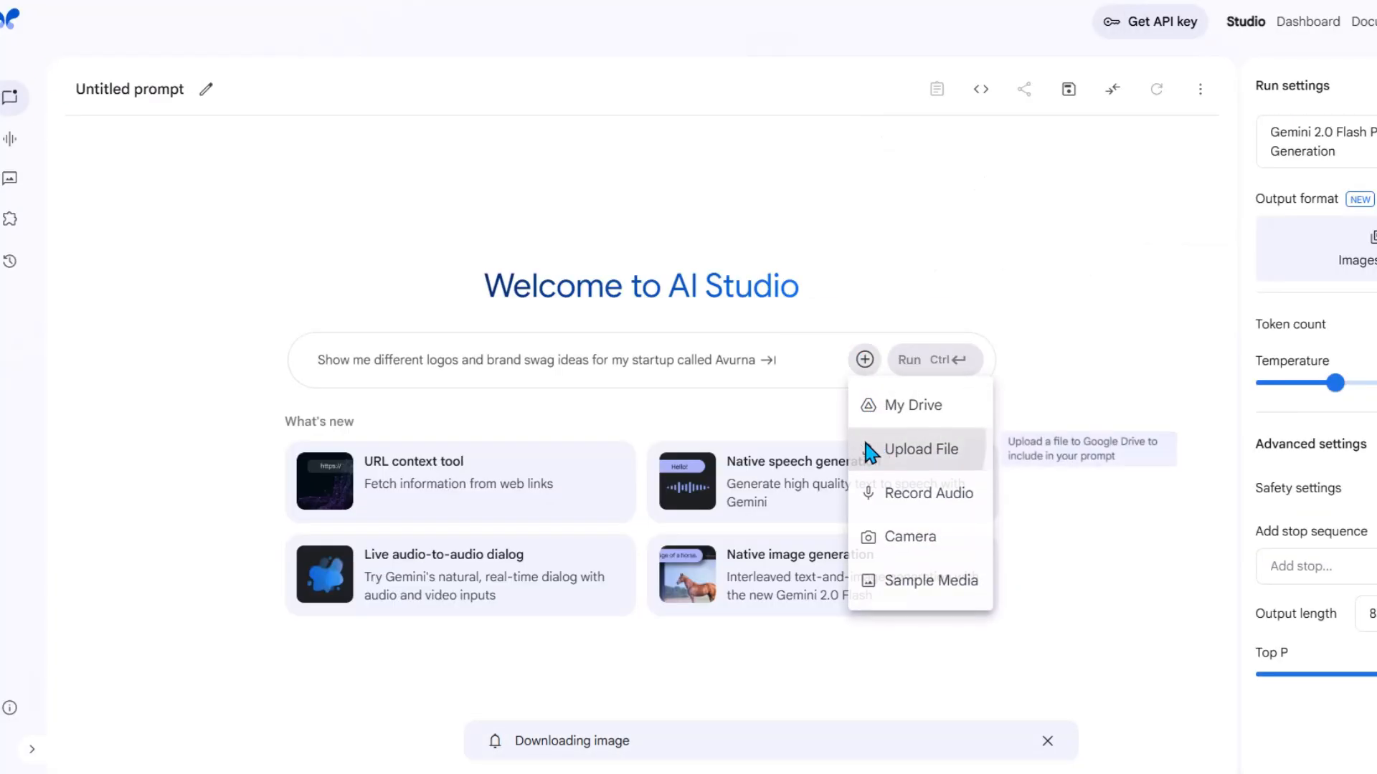
click(870, 450)
click(343, 100)
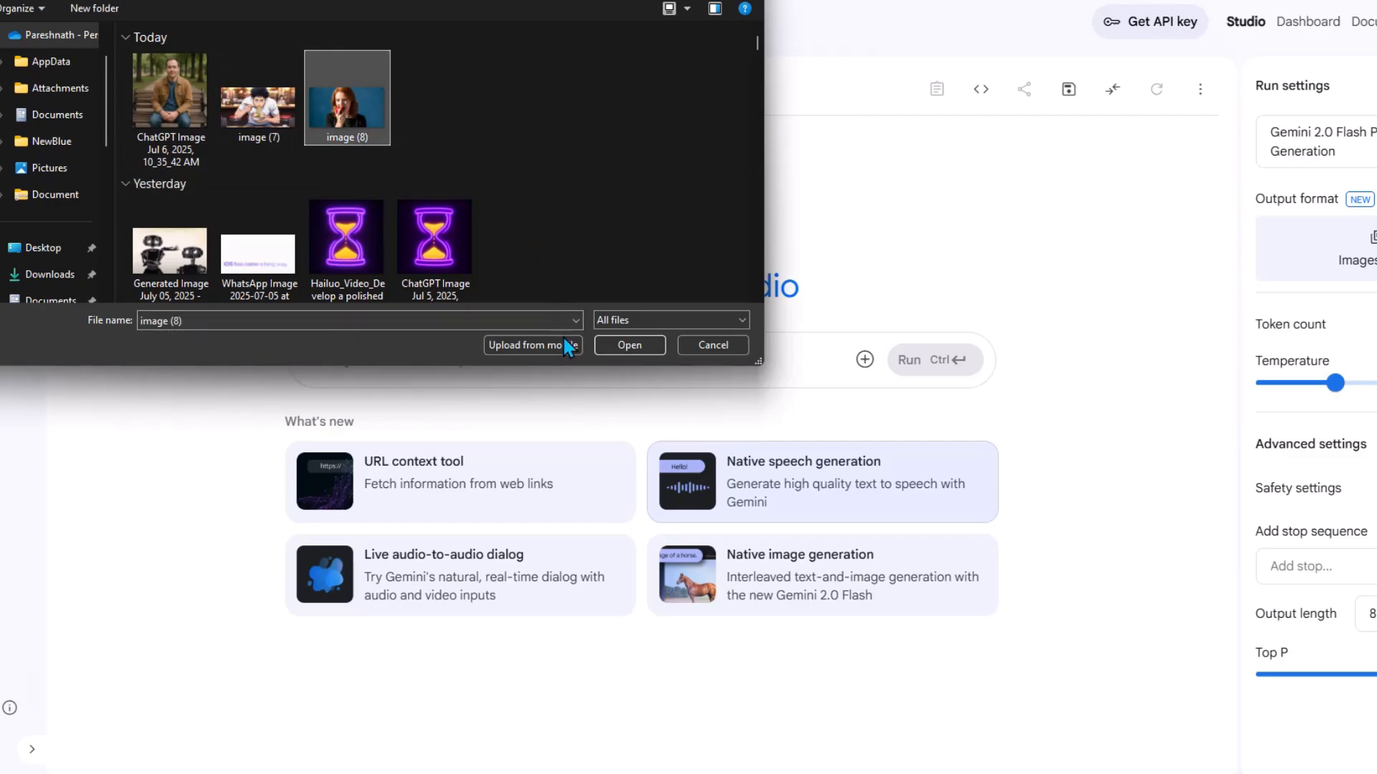
click(621, 346)
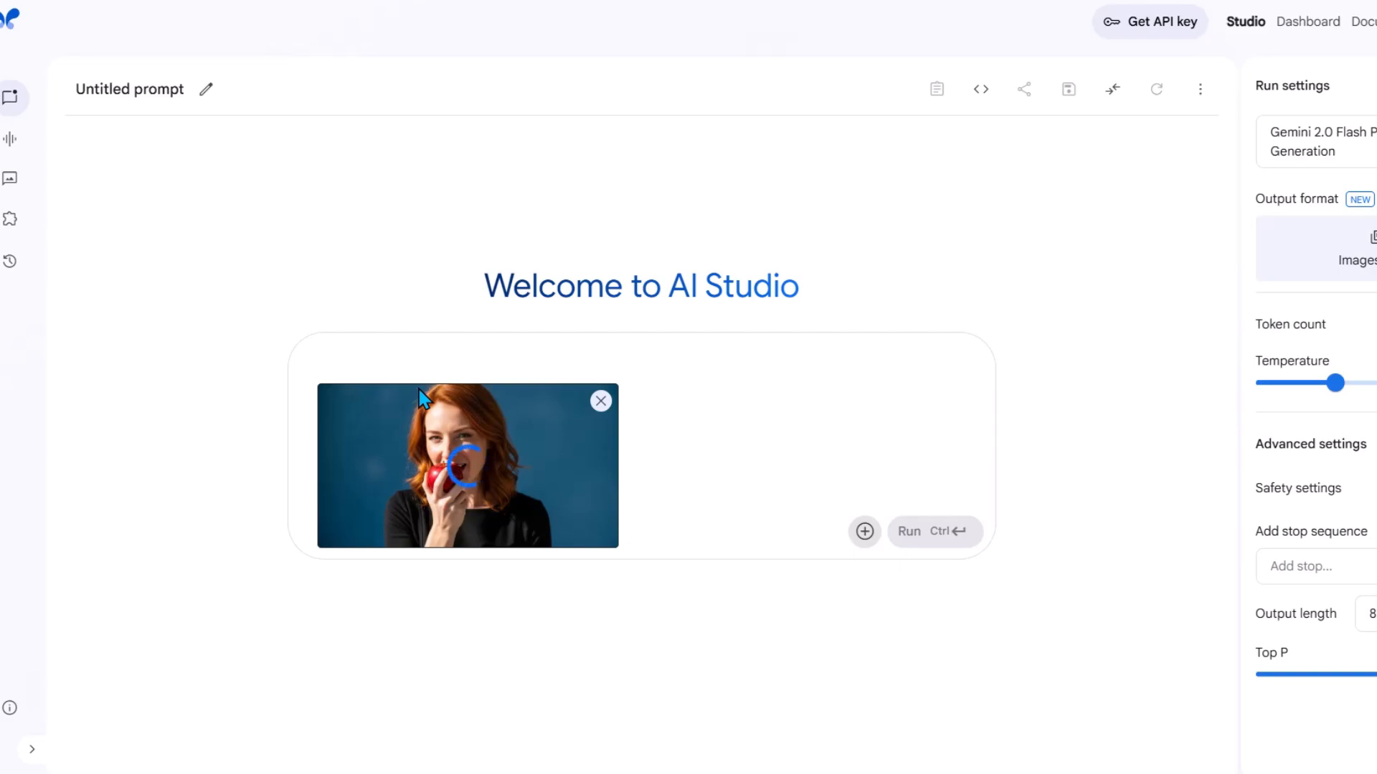
Step: Enter and run the prompt "Make this character stand on a beach." for the uploaded image
click(337, 361)
text(Make this character stand on a beach.)
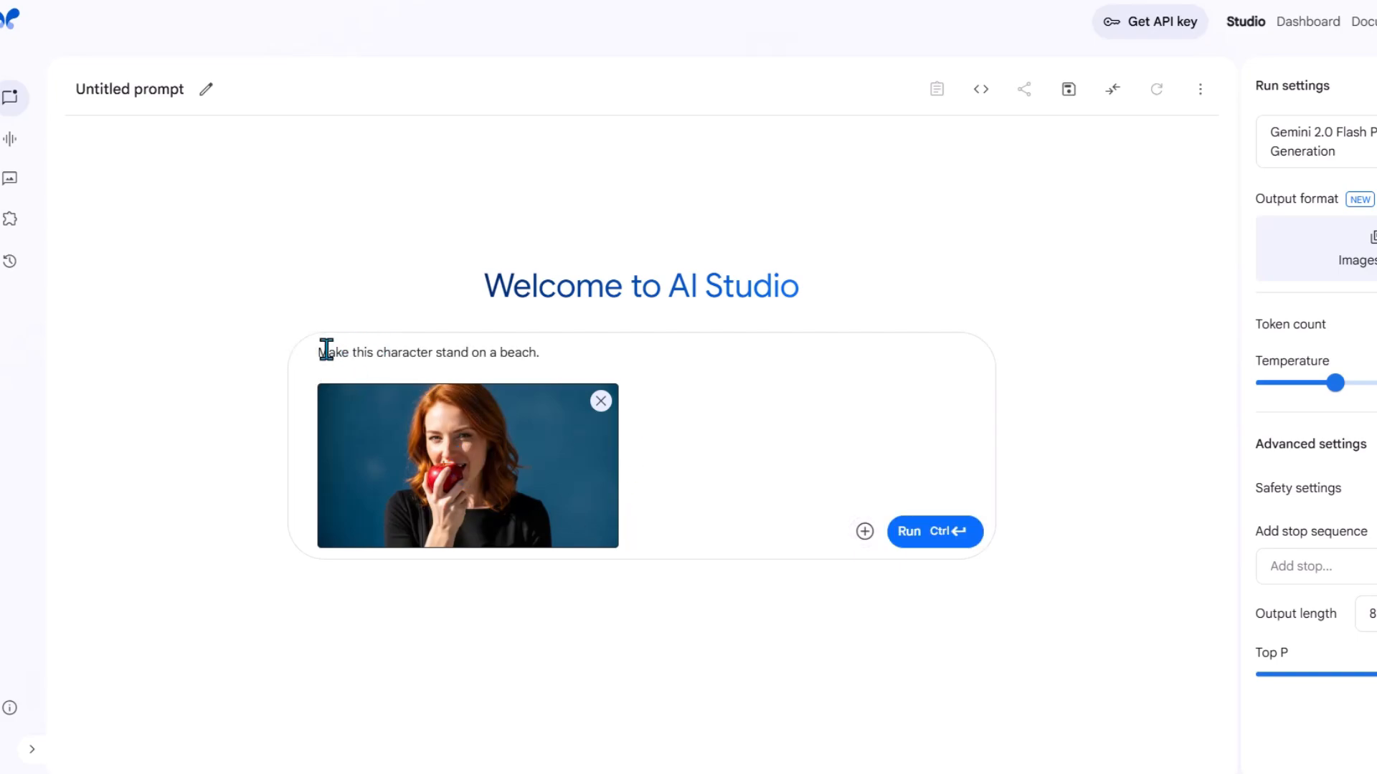
drag(364, 351, 489, 355)
click(580, 354)
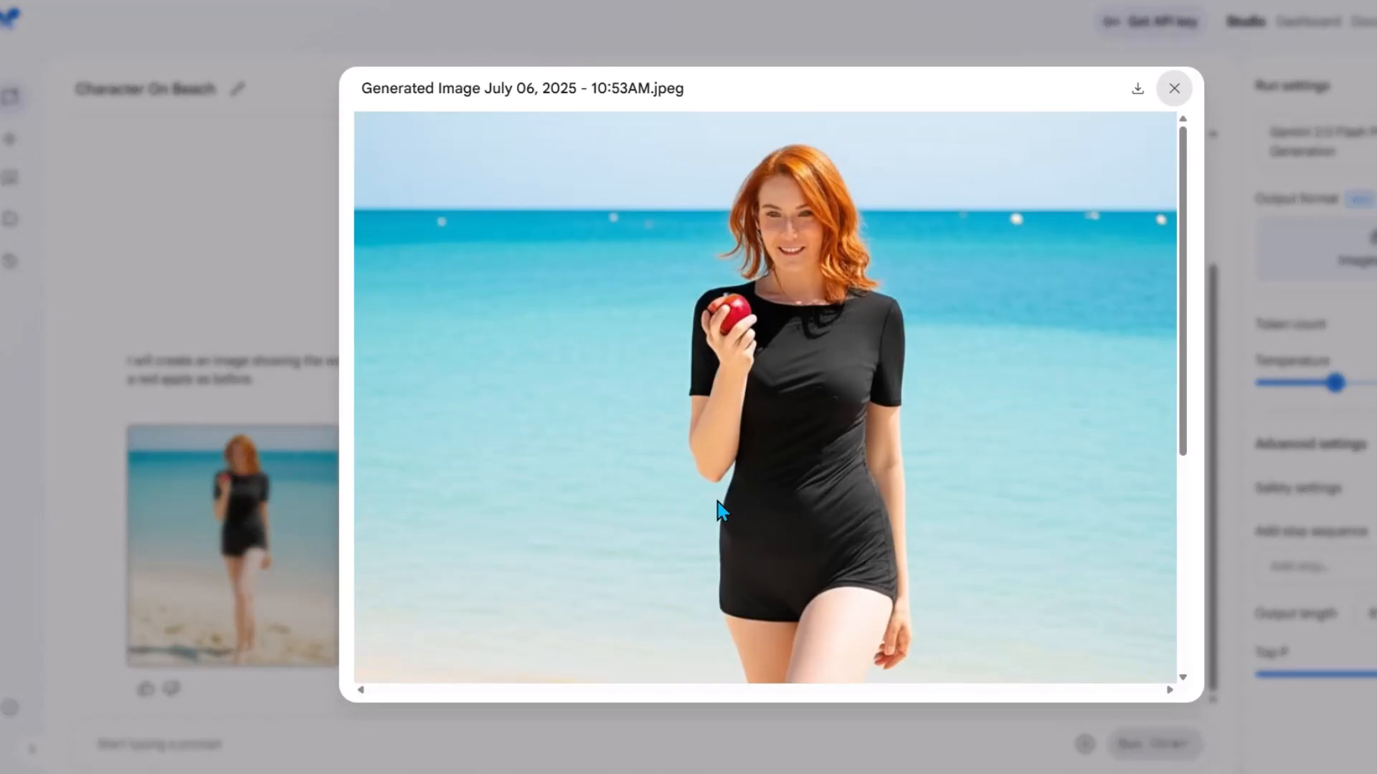
Step: Examine the generated beach image enlarged, compare it with the source picture and prompt, and close the preview
scroll(719, 510, down, 3)
scroll(743, 516, up, 3)
click(1174, 88)
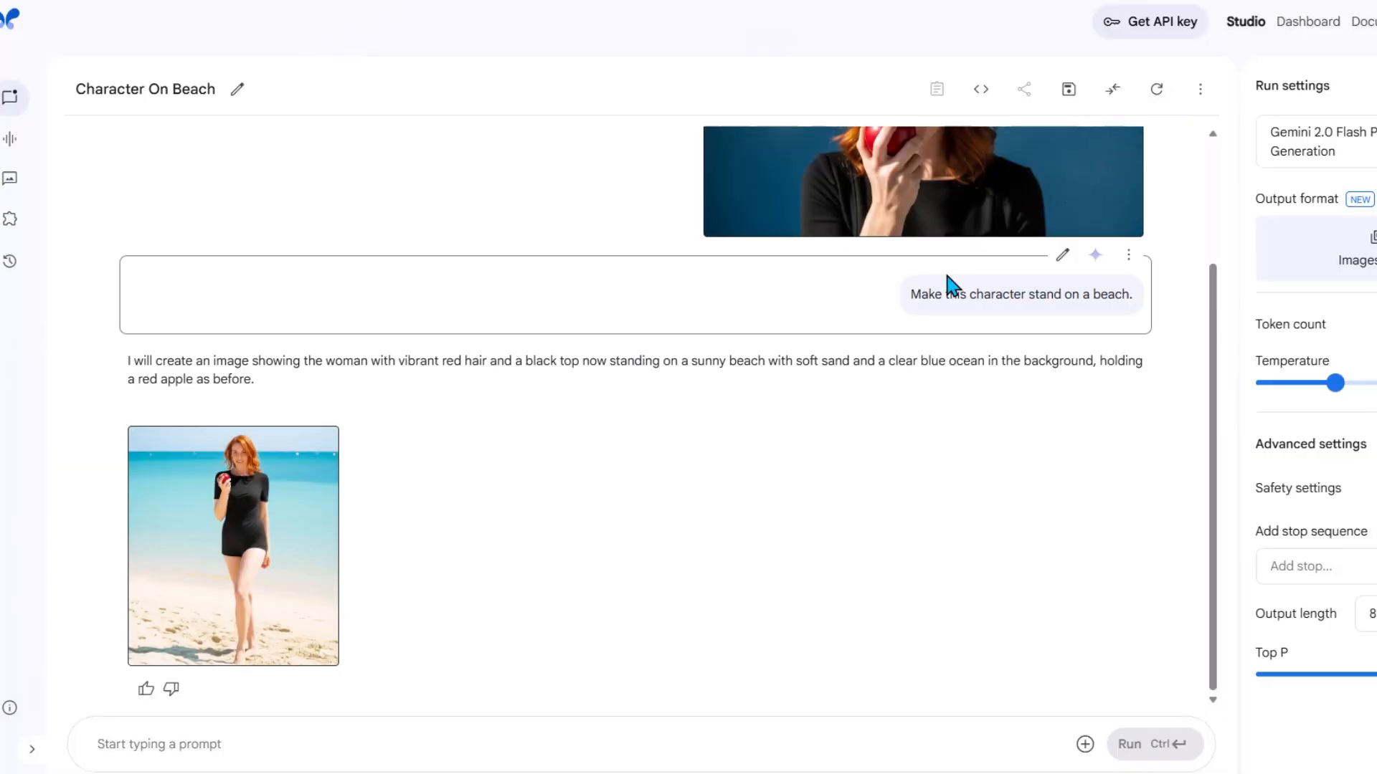
scroll(953, 292, up, 3)
scroll(915, 358, down, 2)
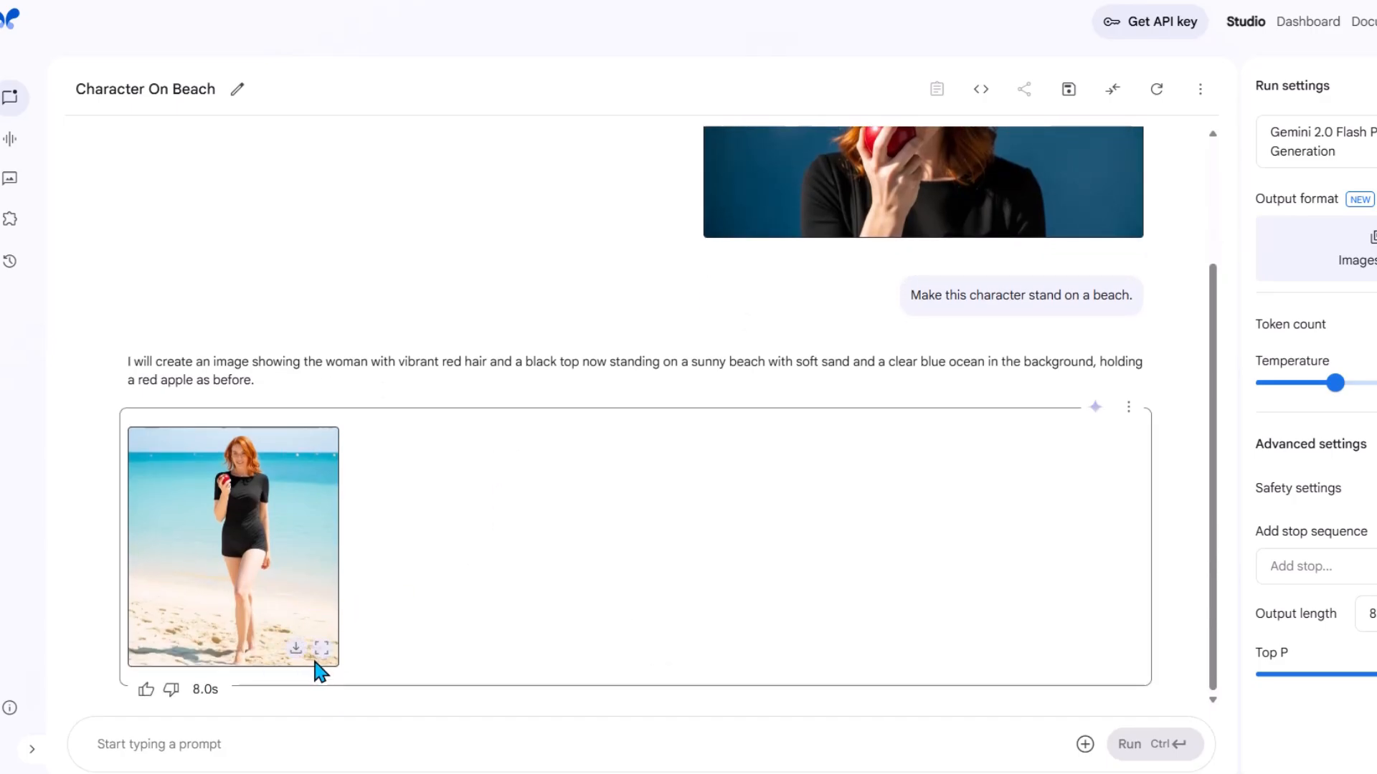
click(316, 652)
click(1172, 88)
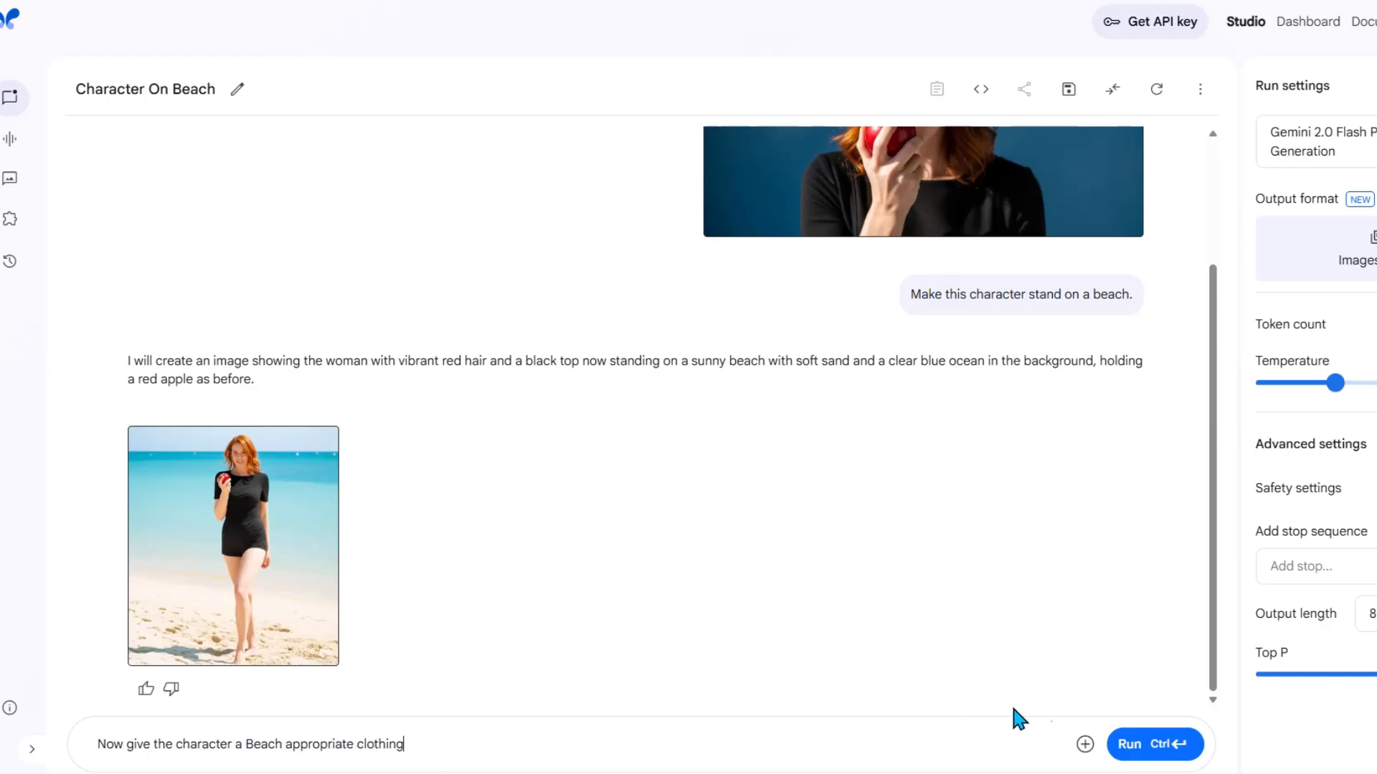
Step: Run the prompt "Now give the character a Beach appropriate clothing" and open the result enlarged
click(1161, 744)
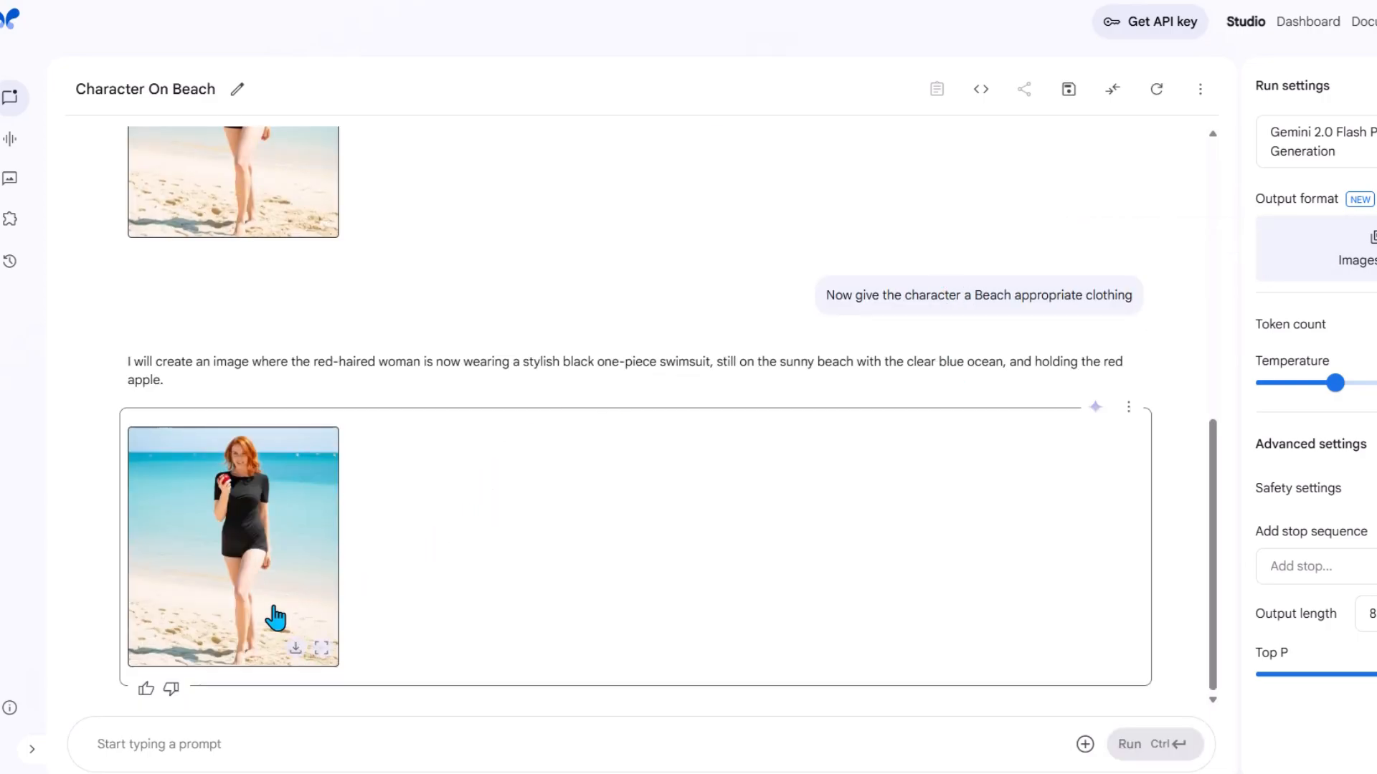
click(320, 654)
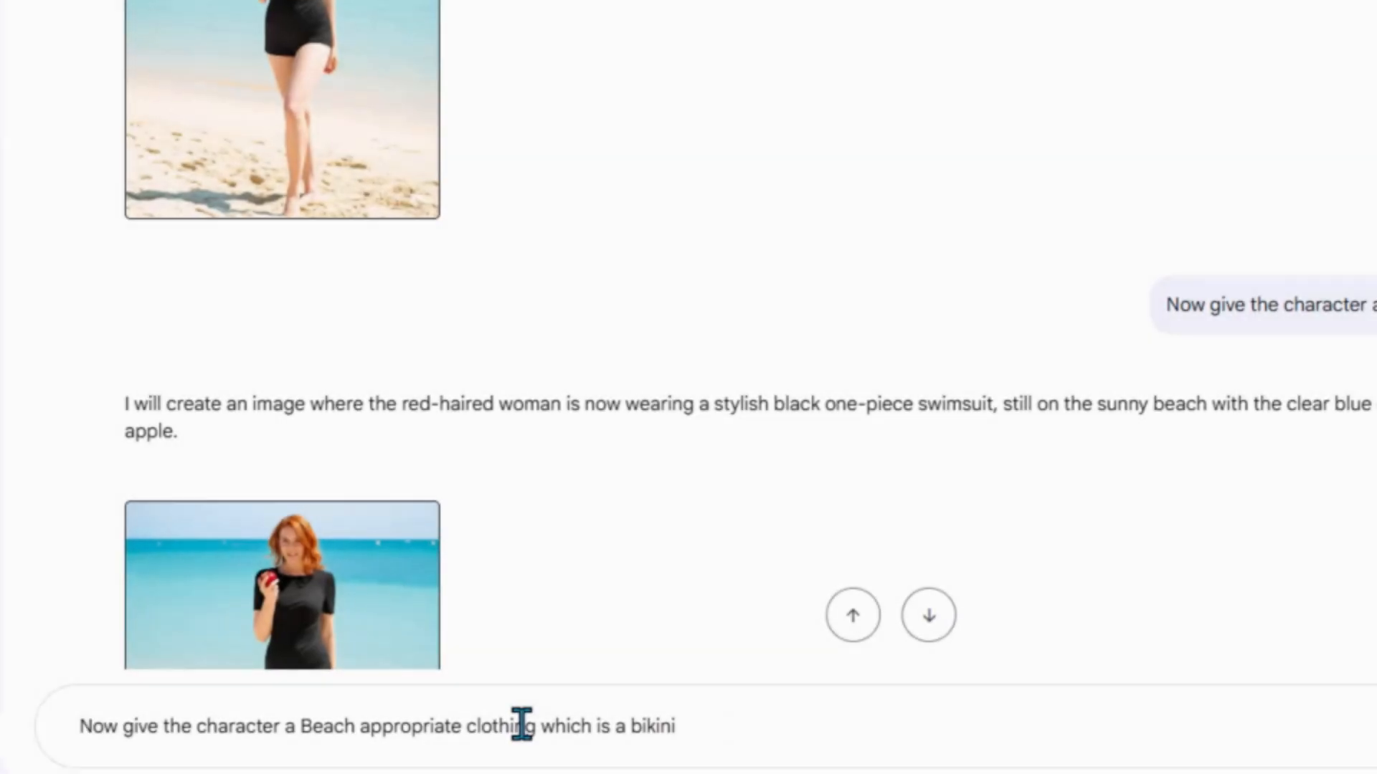
Step: Enter and run the extended prompt "Now give the character a Beach appropriate clothing which is a bikini"
drag(525, 725, 790, 726)
click(841, 717)
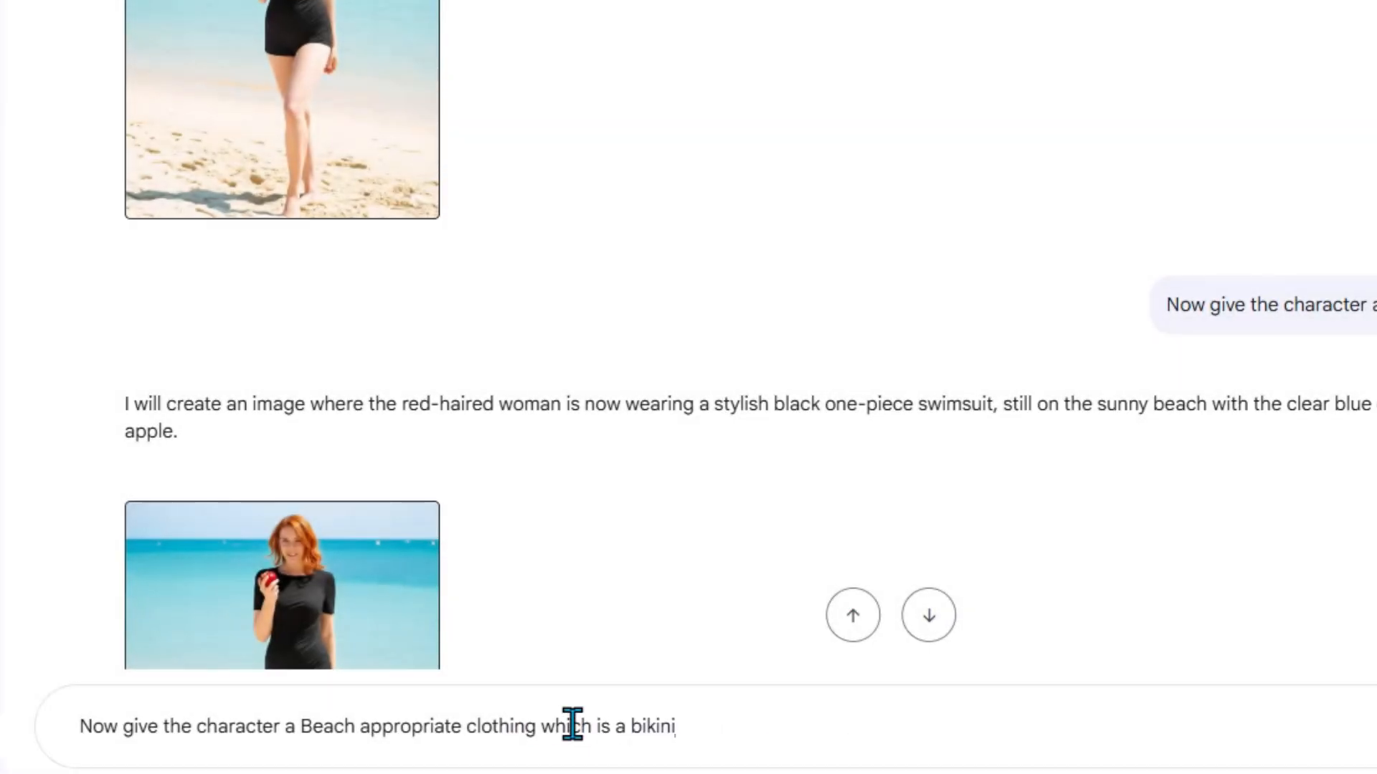
drag(535, 753, 738, 725)
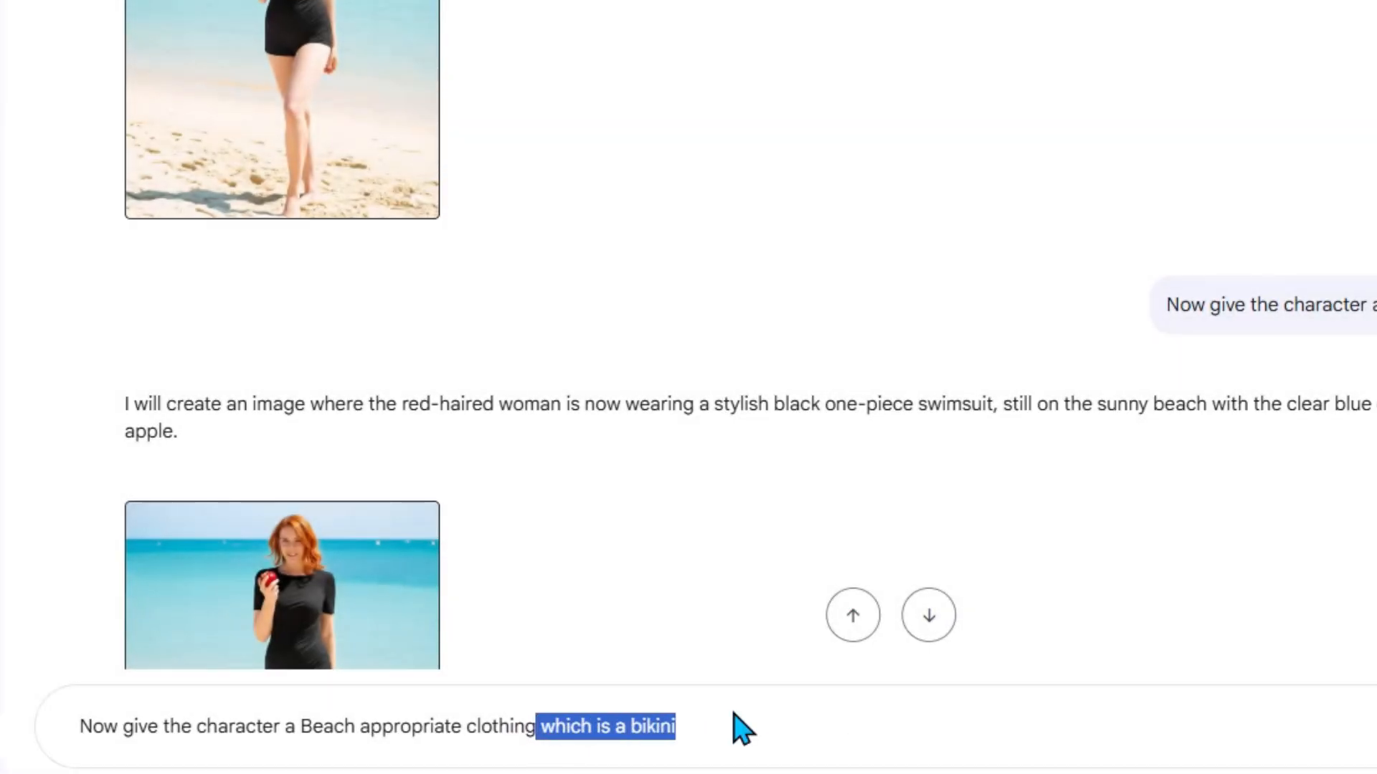
click(738, 725)
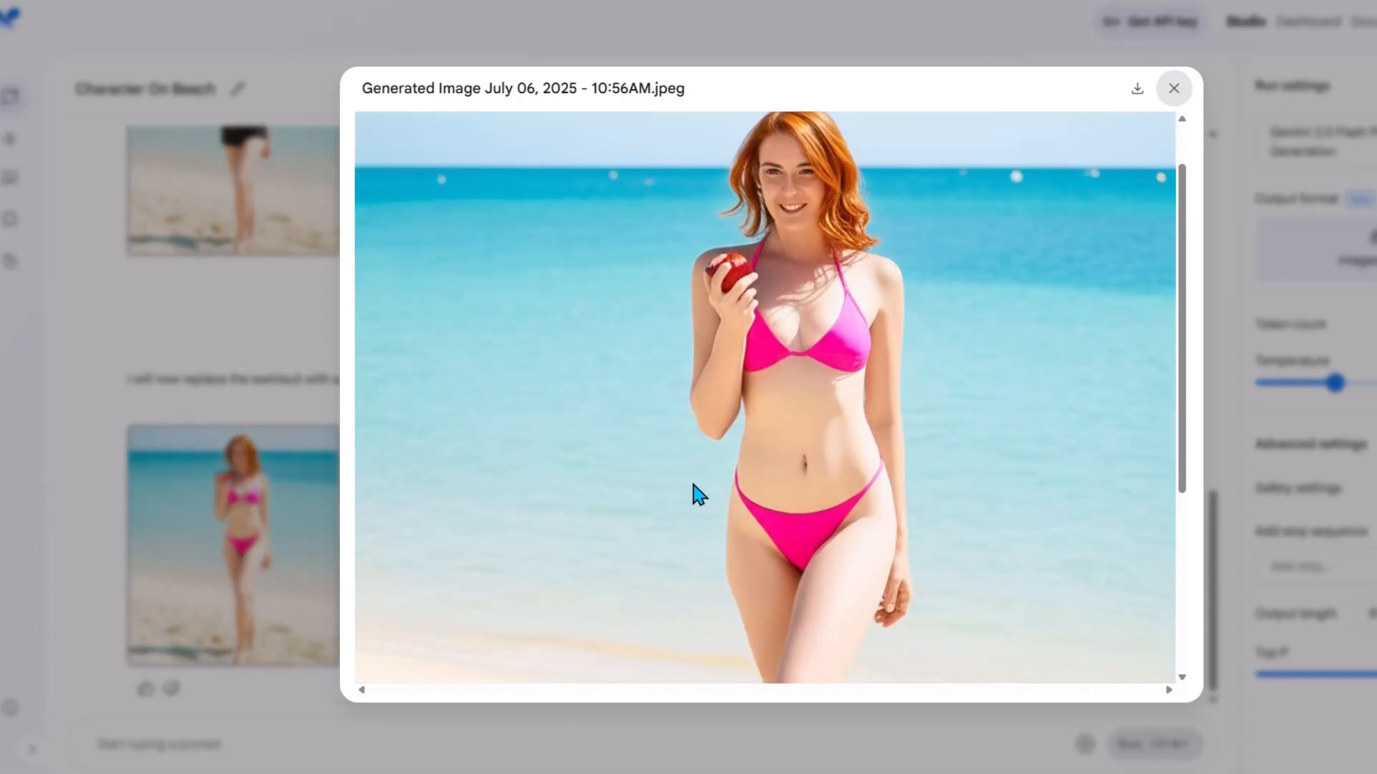
Step: Examine the new clothing edit enlarged from head to feet, checking character and background consistency
scroll(809, 520, down, 5)
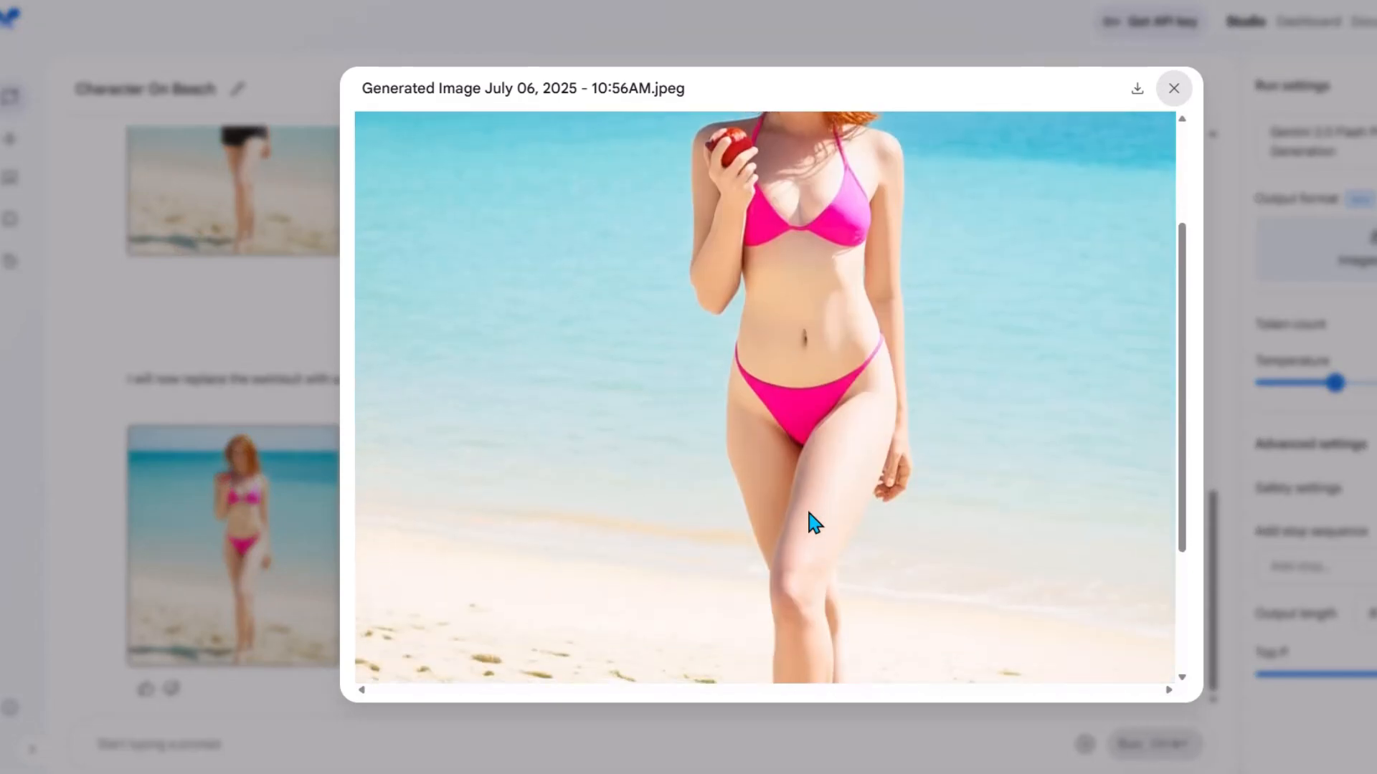
scroll(809, 520, up, 5)
scroll(809, 514, up, 1)
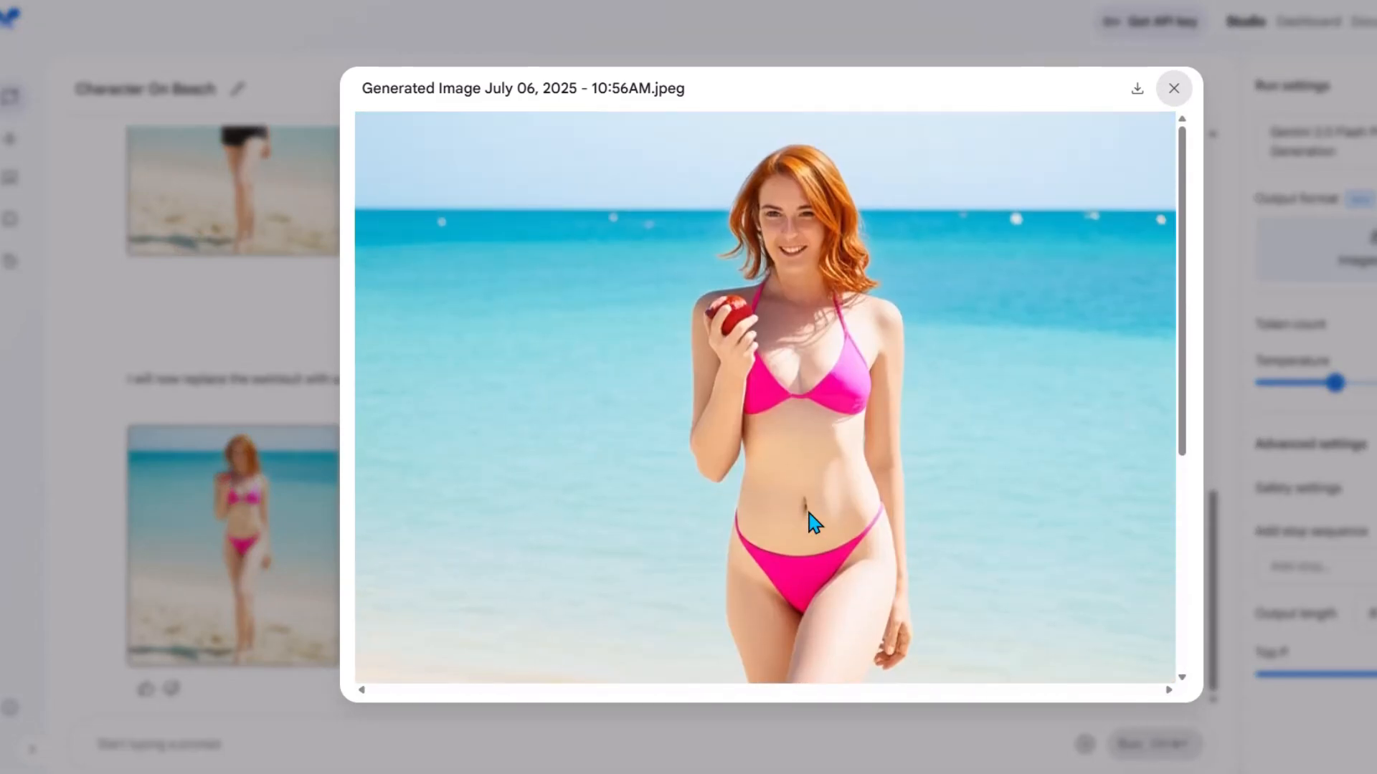
scroll(815, 521, down, 4)
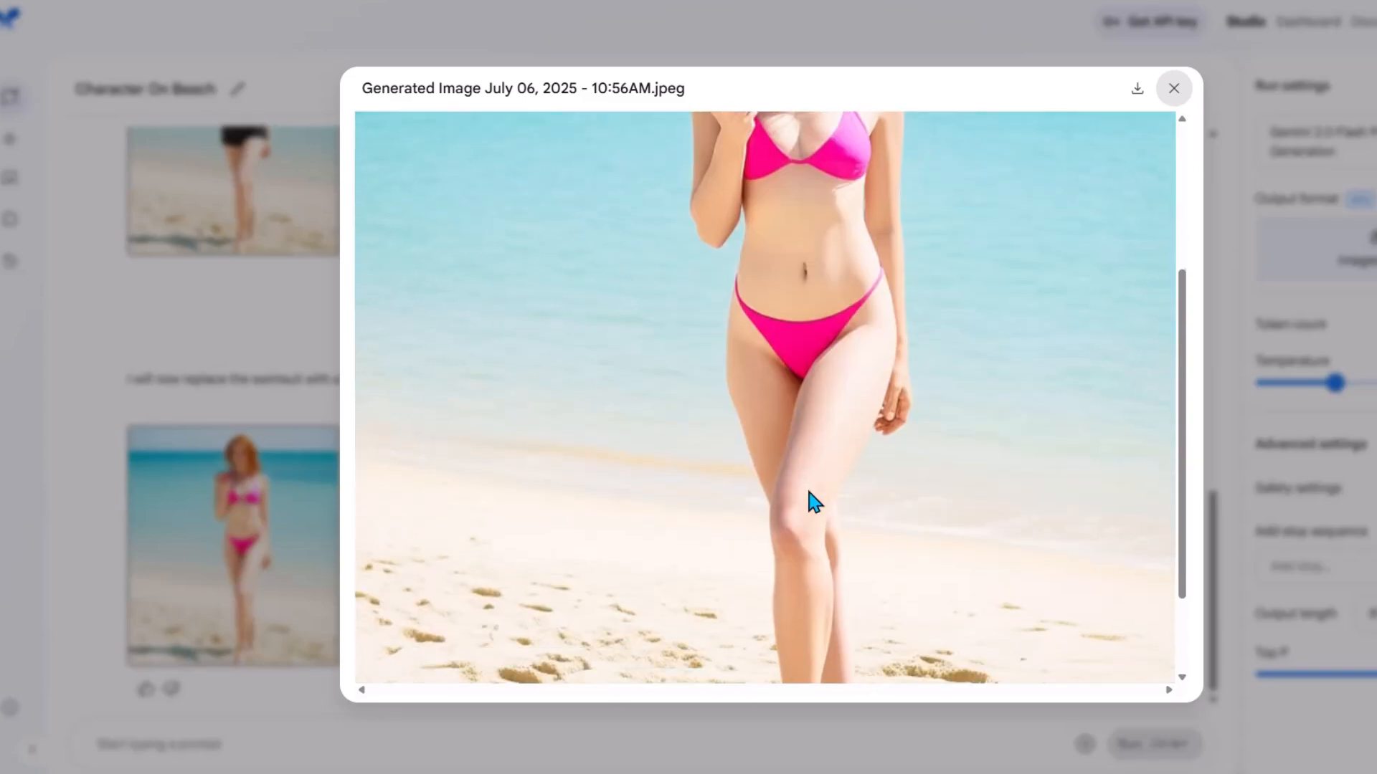
scroll(971, 375, up, 2)
scroll(933, 190, up, 3)
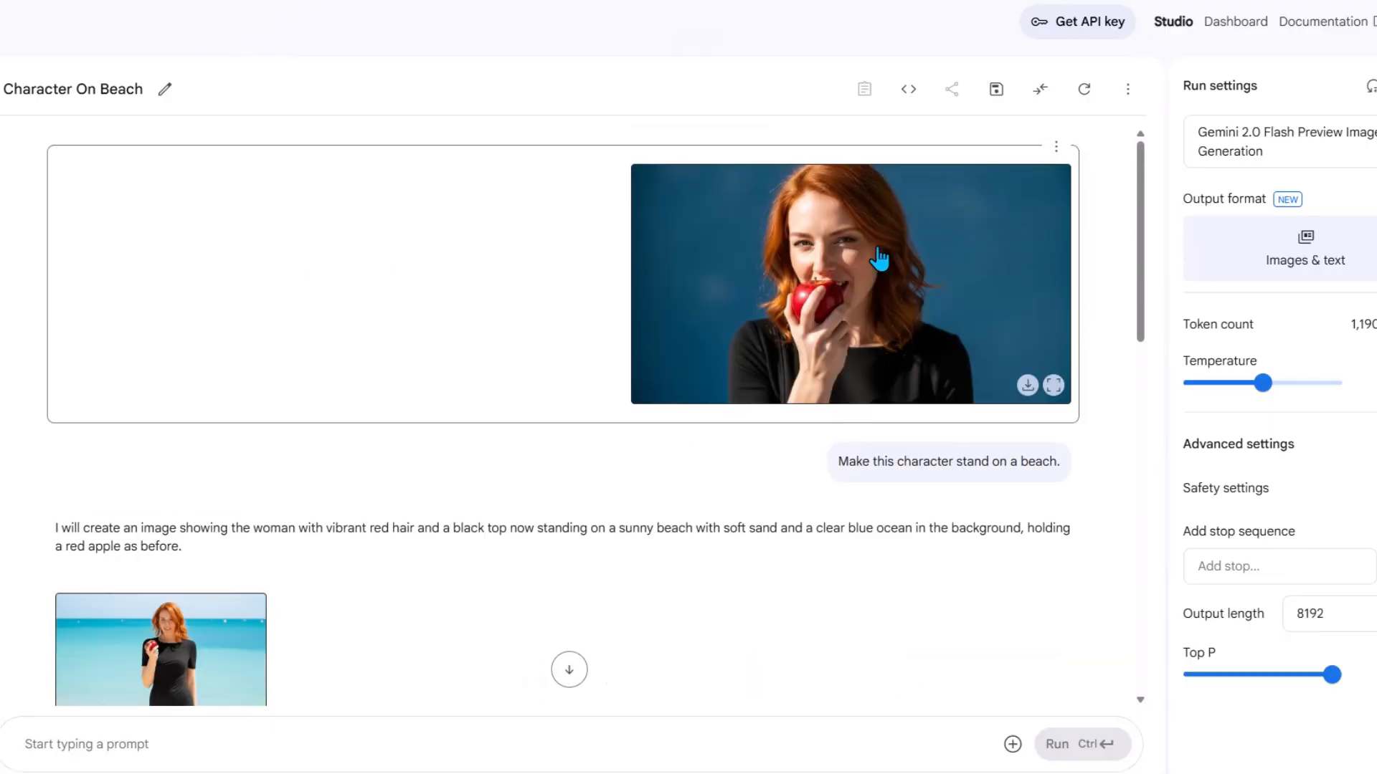
Step: View the source picture image (8).png enlarged, close it, and compare it with the first beach result in the conversation
click(869, 251)
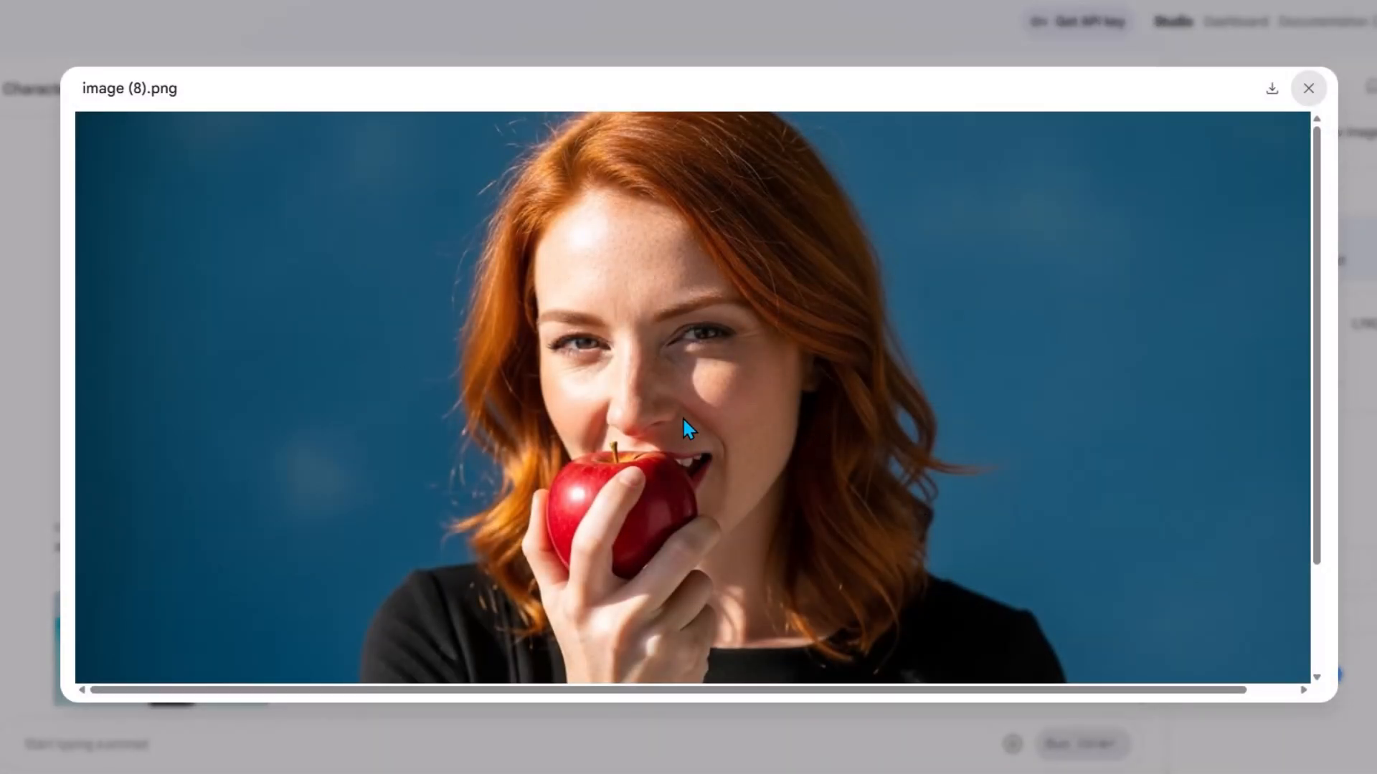
click(1308, 88)
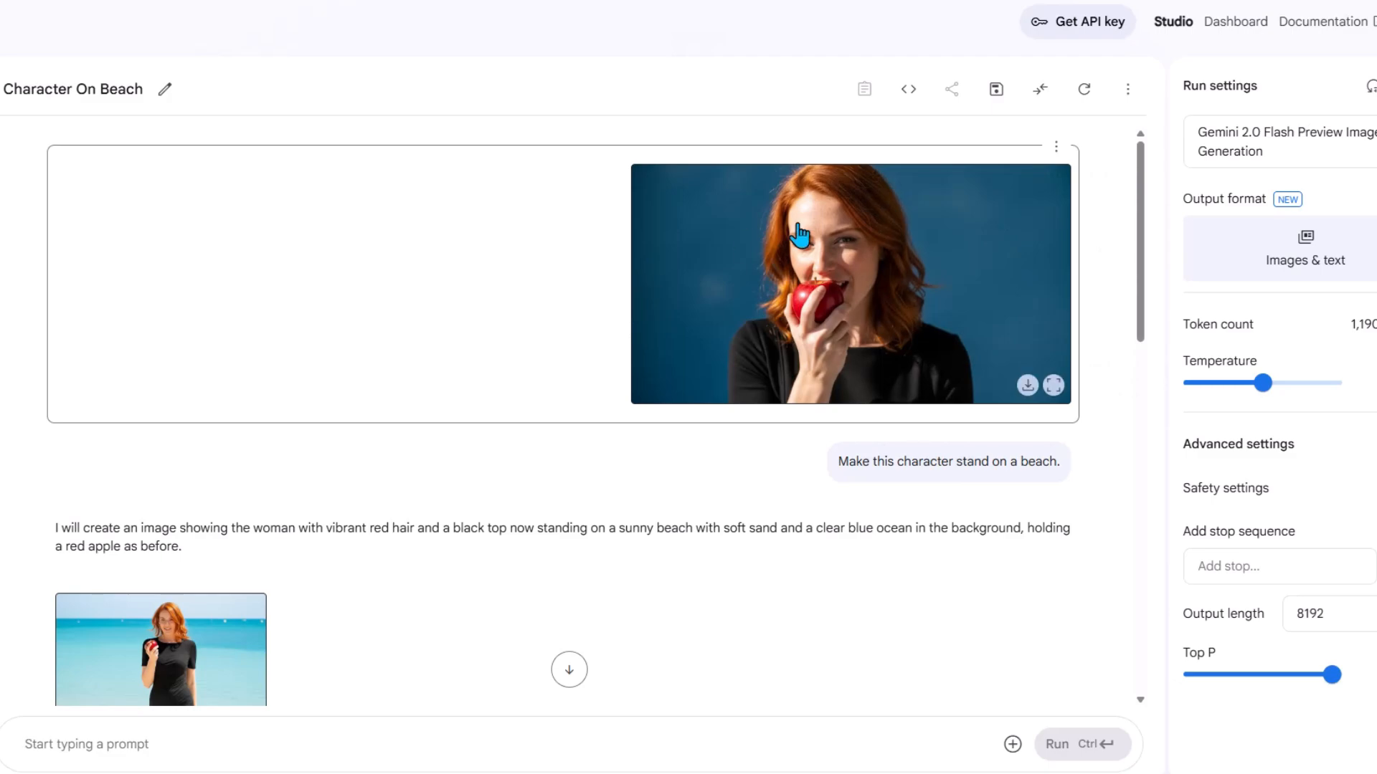
click(155, 744)
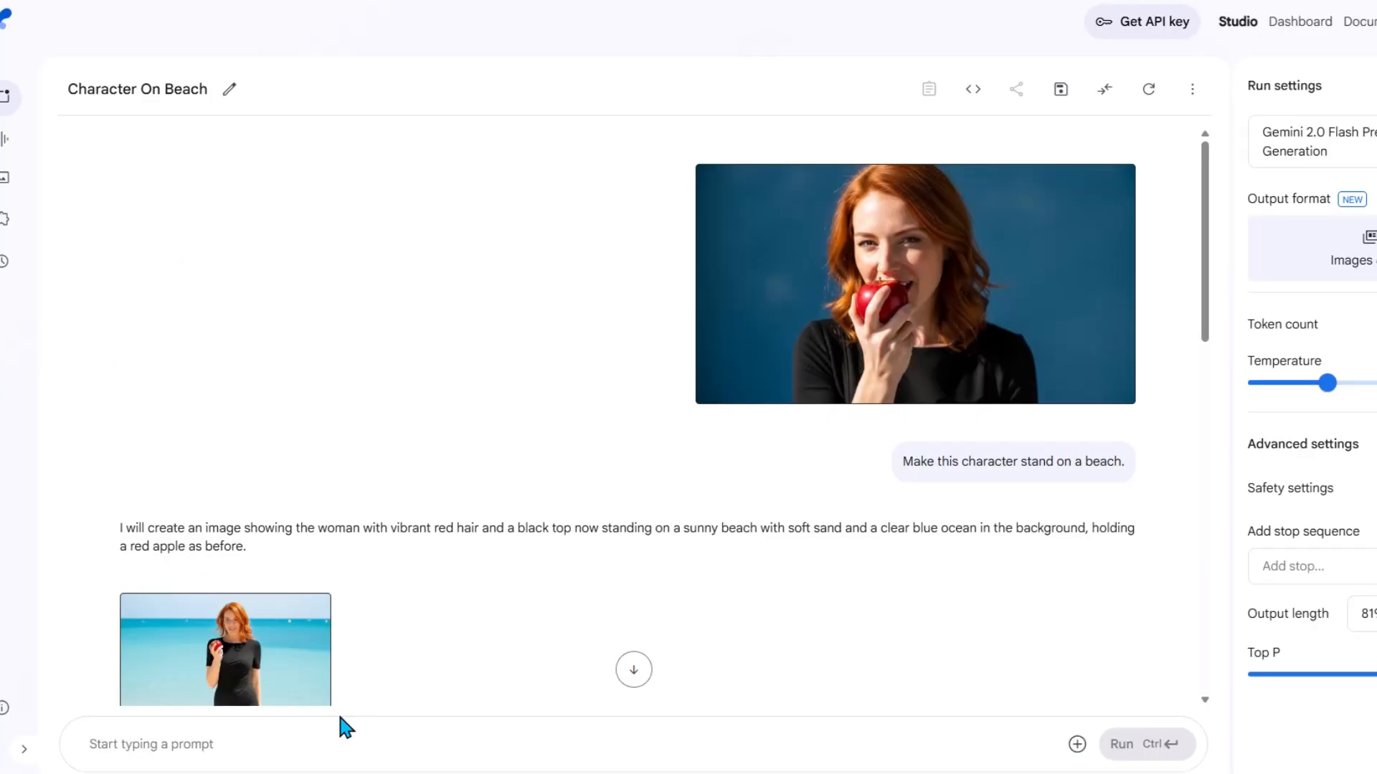
scroll(677, 582, down, 3)
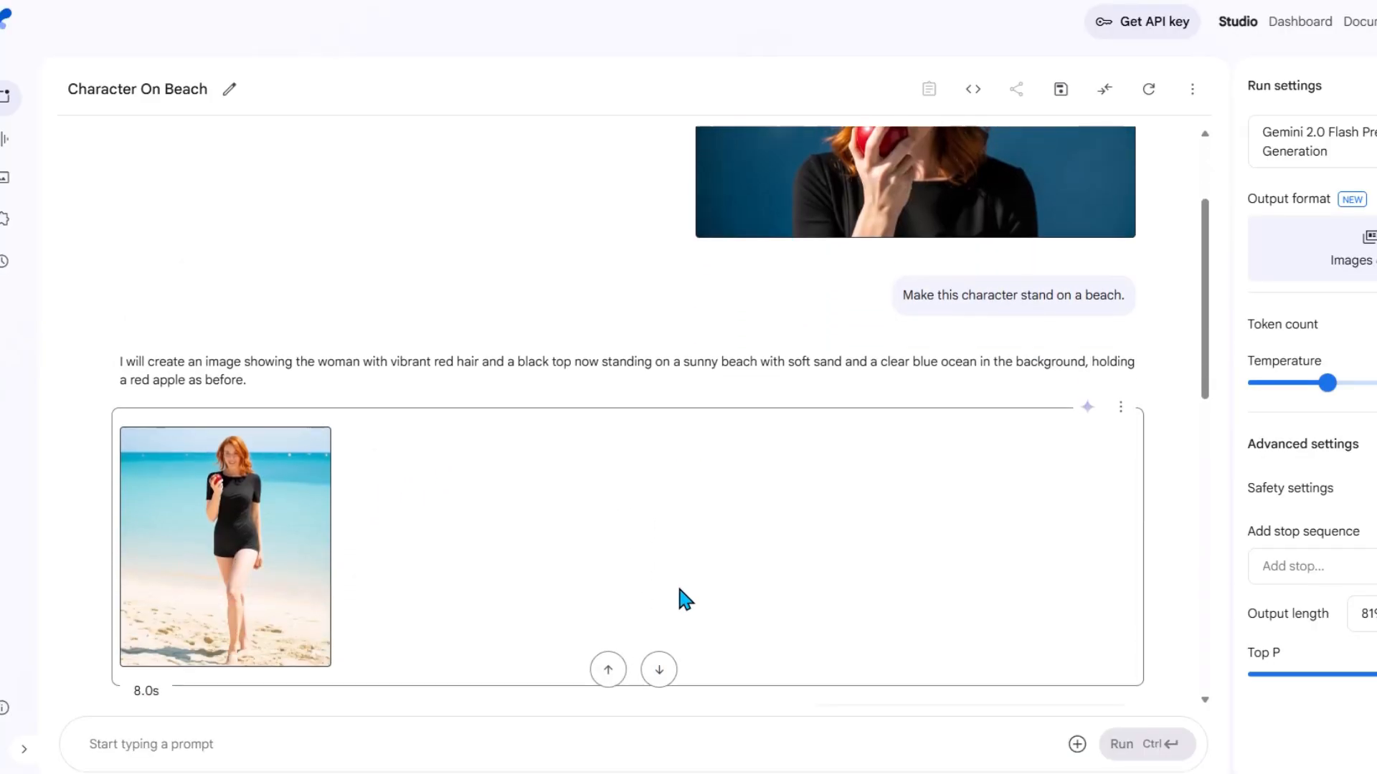
scroll(760, 540, up, 2)
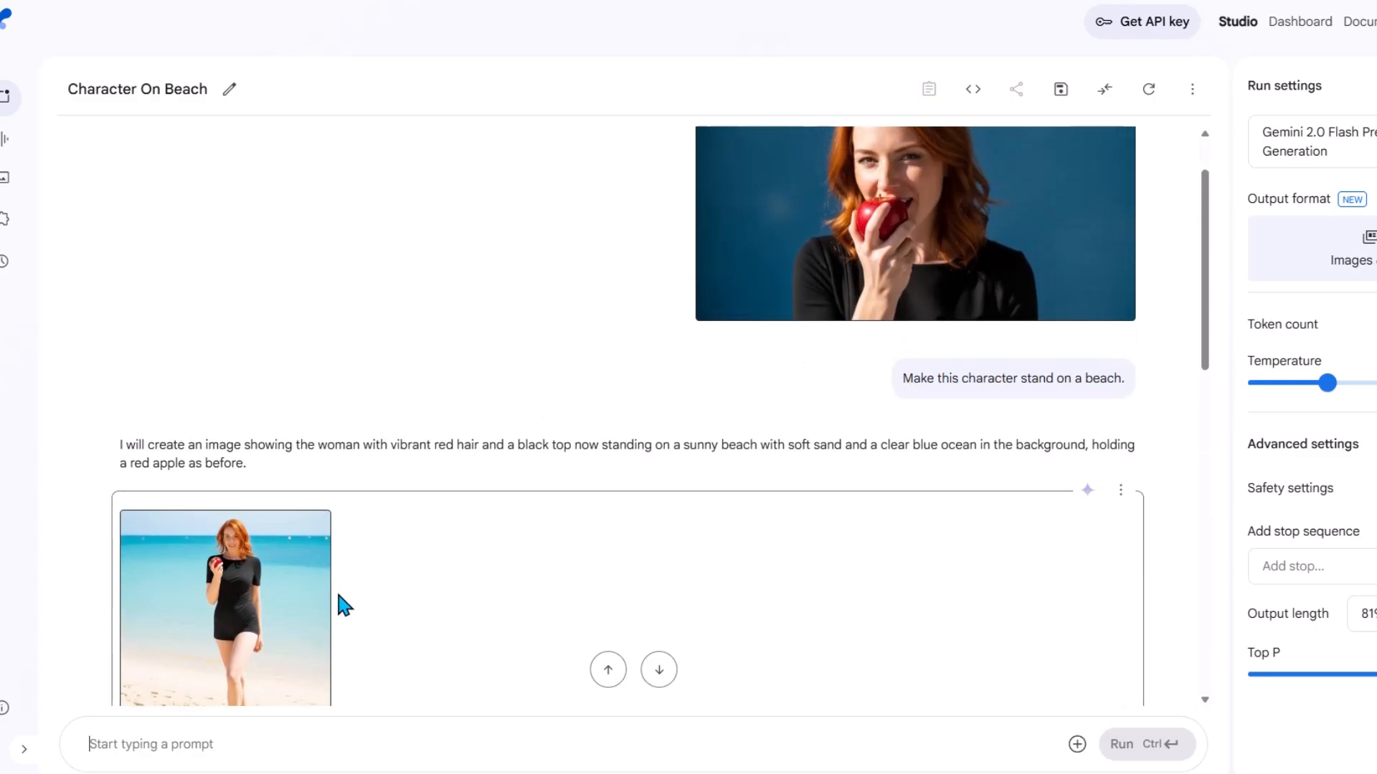
scroll(330, 608, down, 1)
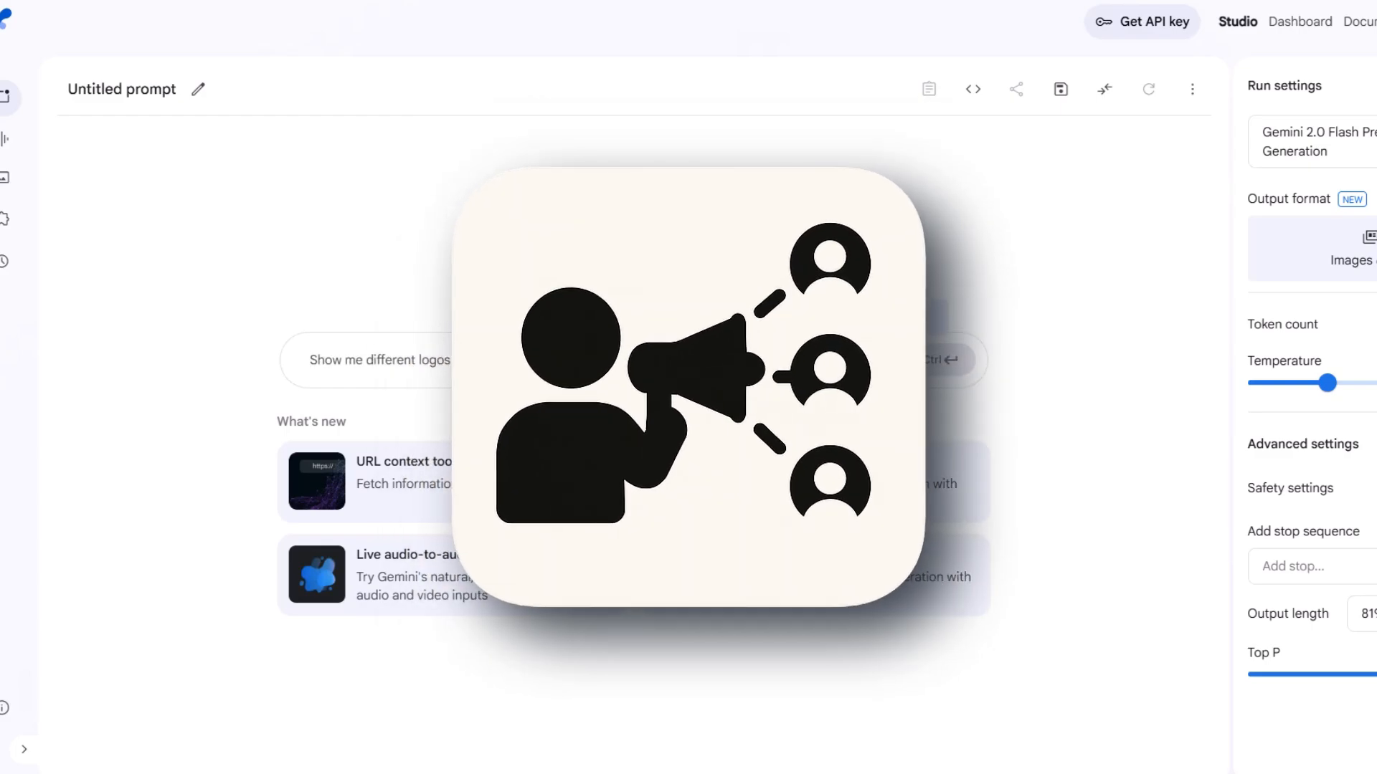
Step: Upload an image file from the computer to the new untitled prompt
click(857, 359)
click(882, 451)
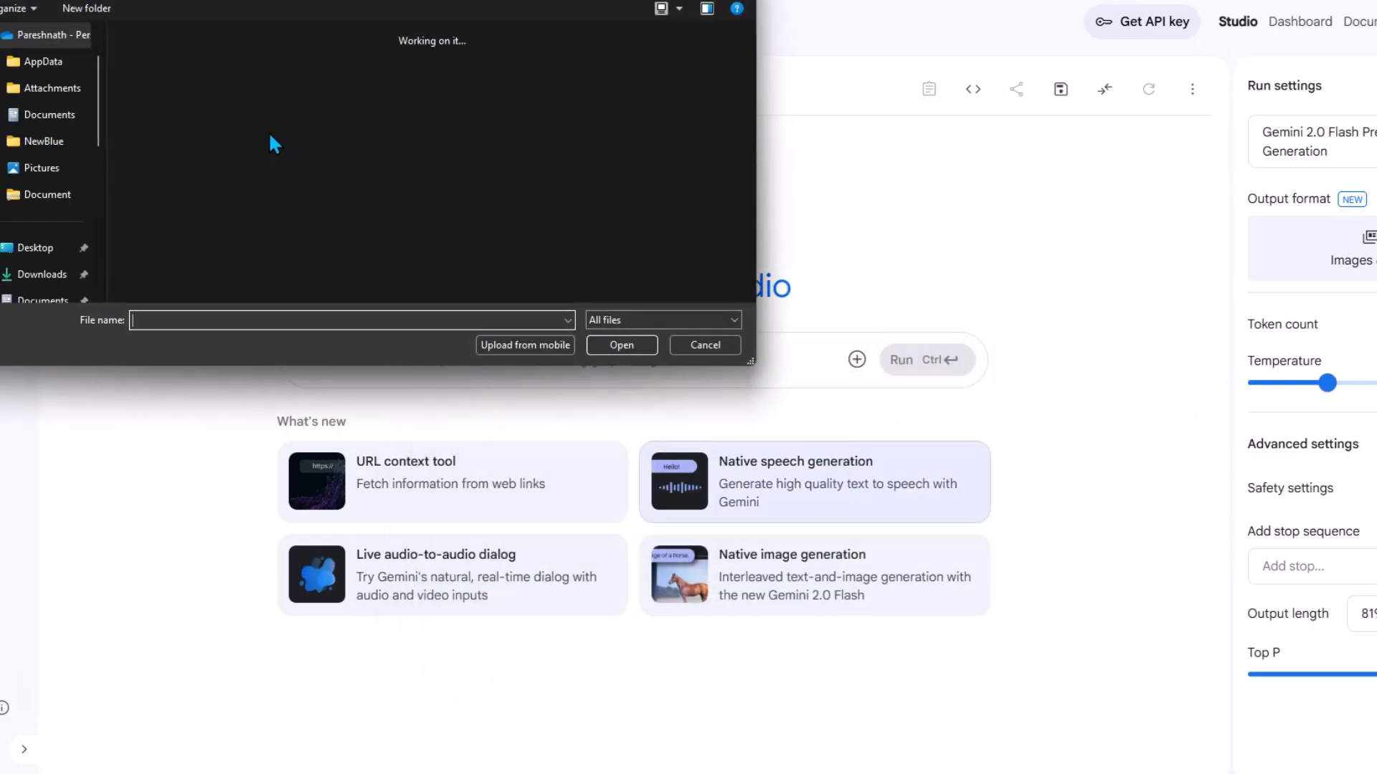
click(338, 98)
click(621, 345)
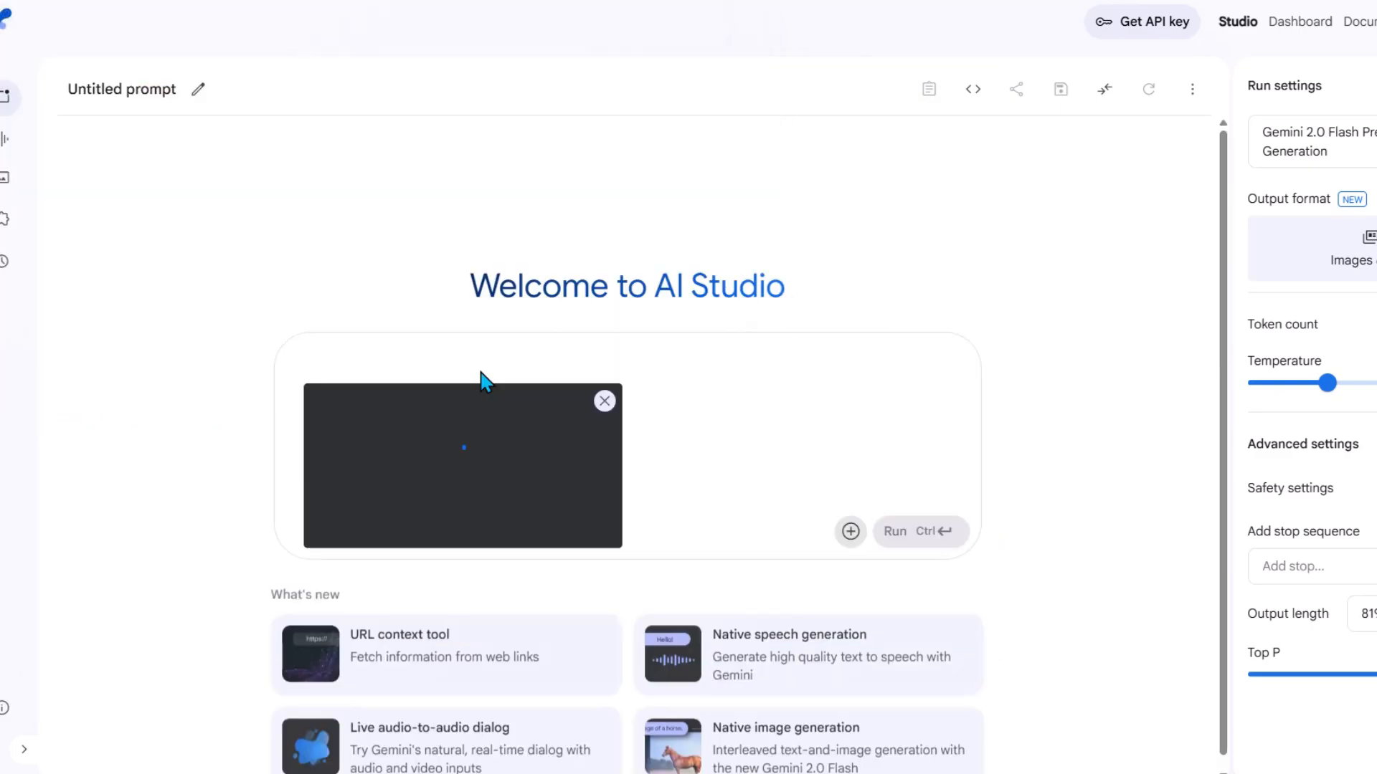
Step: Enter and run "make the character hold the water do not change the face of the character at all", and close the enlarged source picture image (8).png
click(446, 351)
text(make)
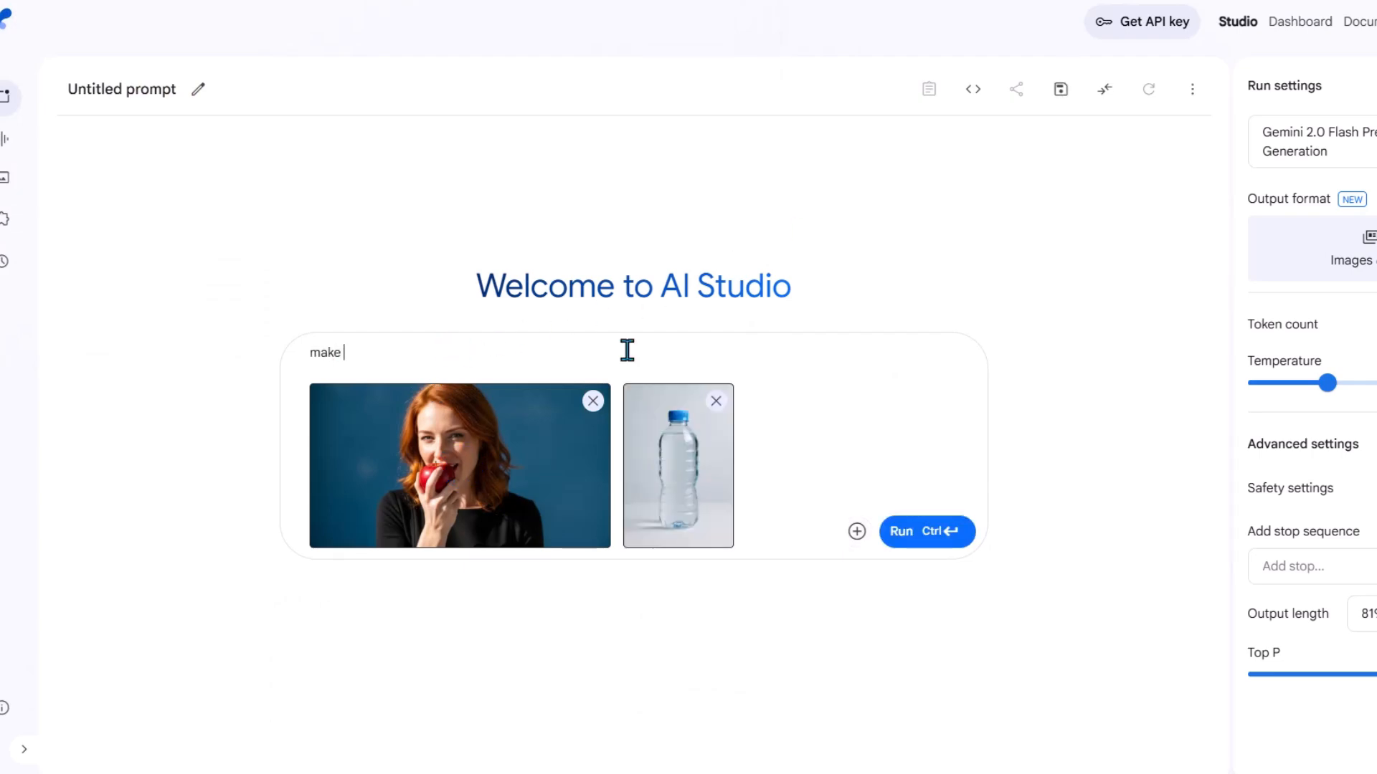
text( t)
text(he character hold the water do not change the face of the character at all)
mouse_move(777, 359)
mouse_down()
mouse_move(414, 367)
mouse_move(771, 380)
mouse_up()
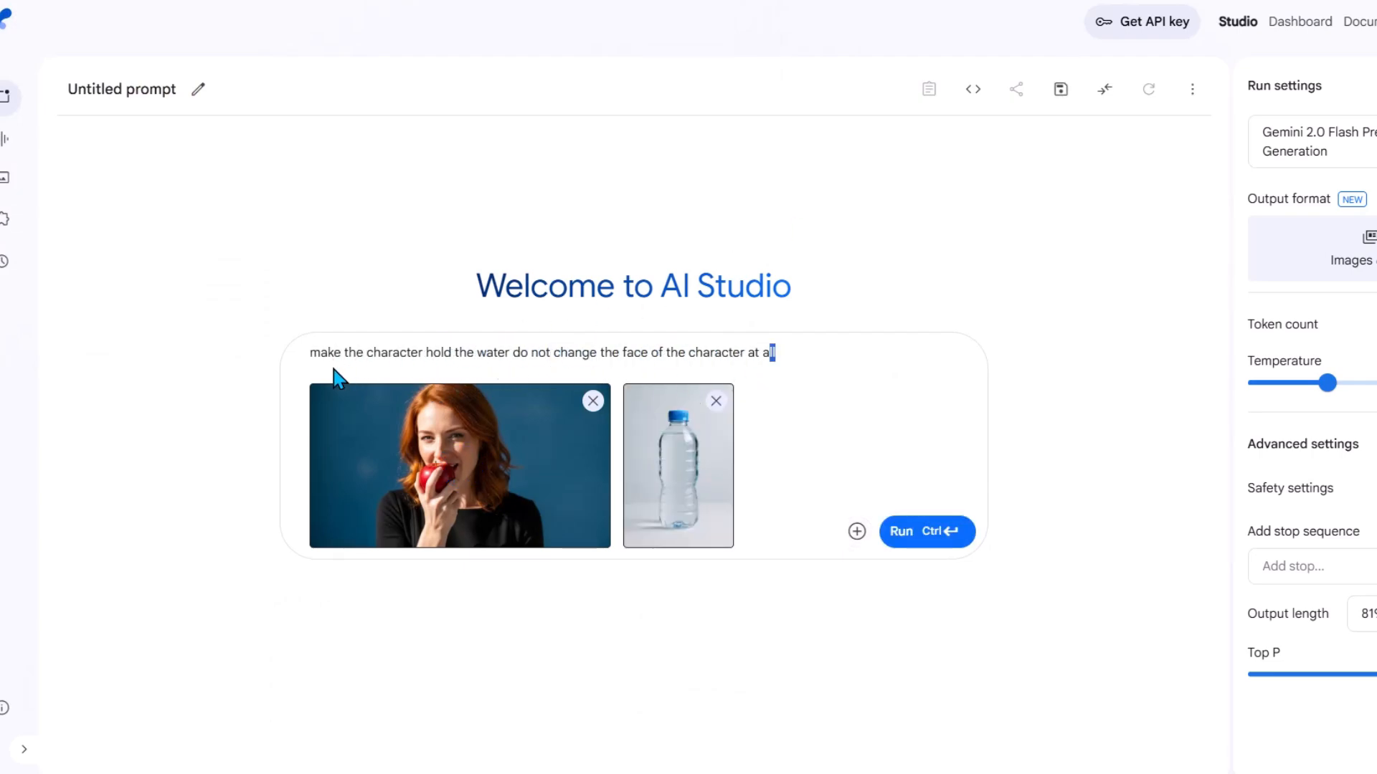
key(ctrl+a)
click(295, 351)
click(634, 351)
click(918, 527)
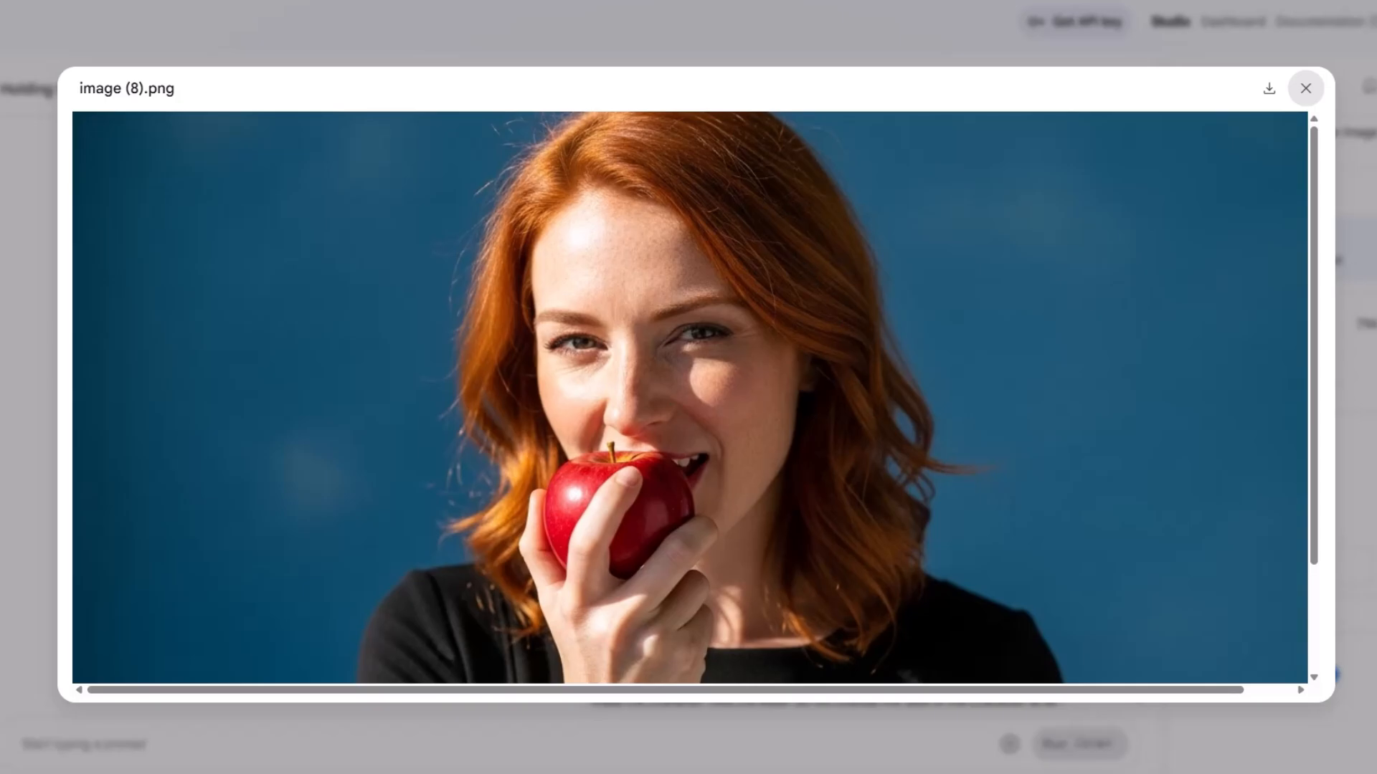
click(1306, 87)
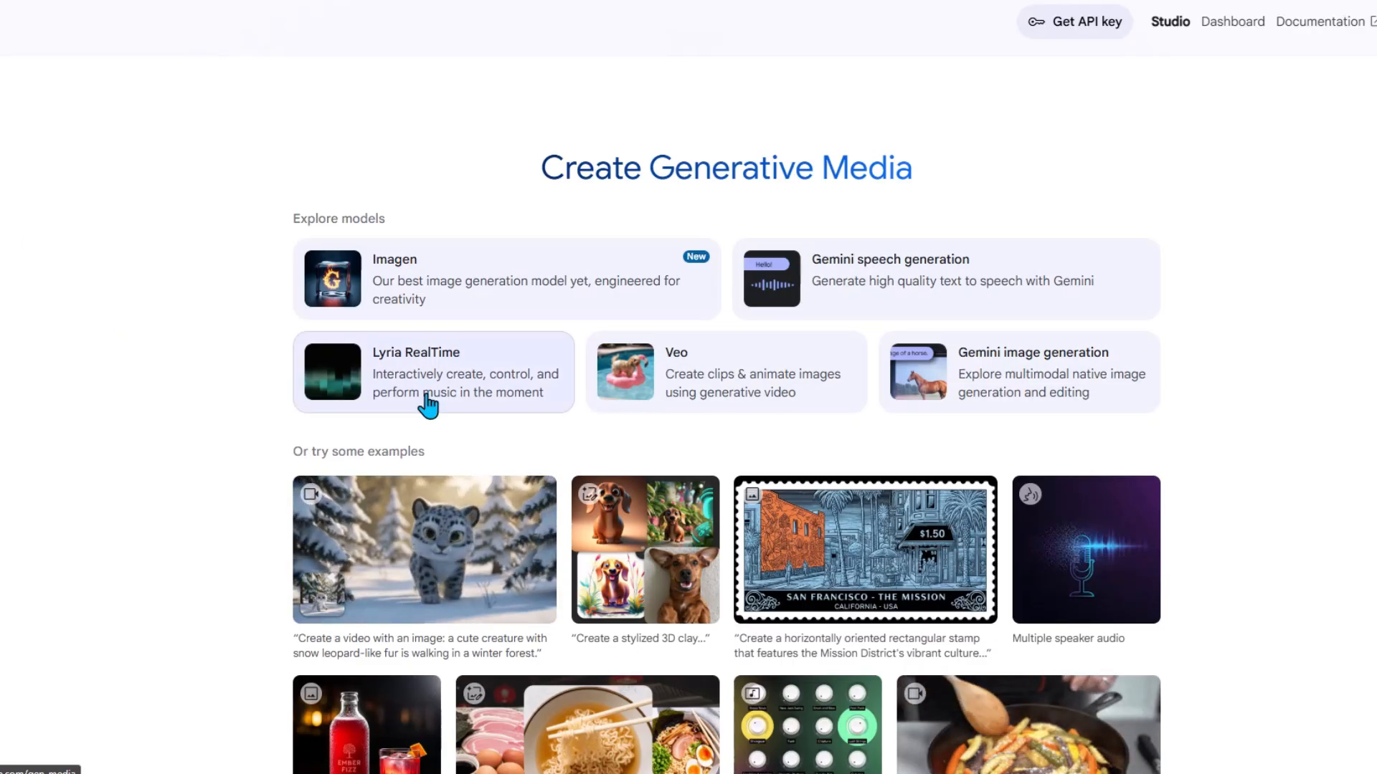
Step: Open the Veo video generator, attach Generated Image July 06, 2025 - 11_02AM, and enter the prompt "animate the image"
click(704, 359)
click(889, 164)
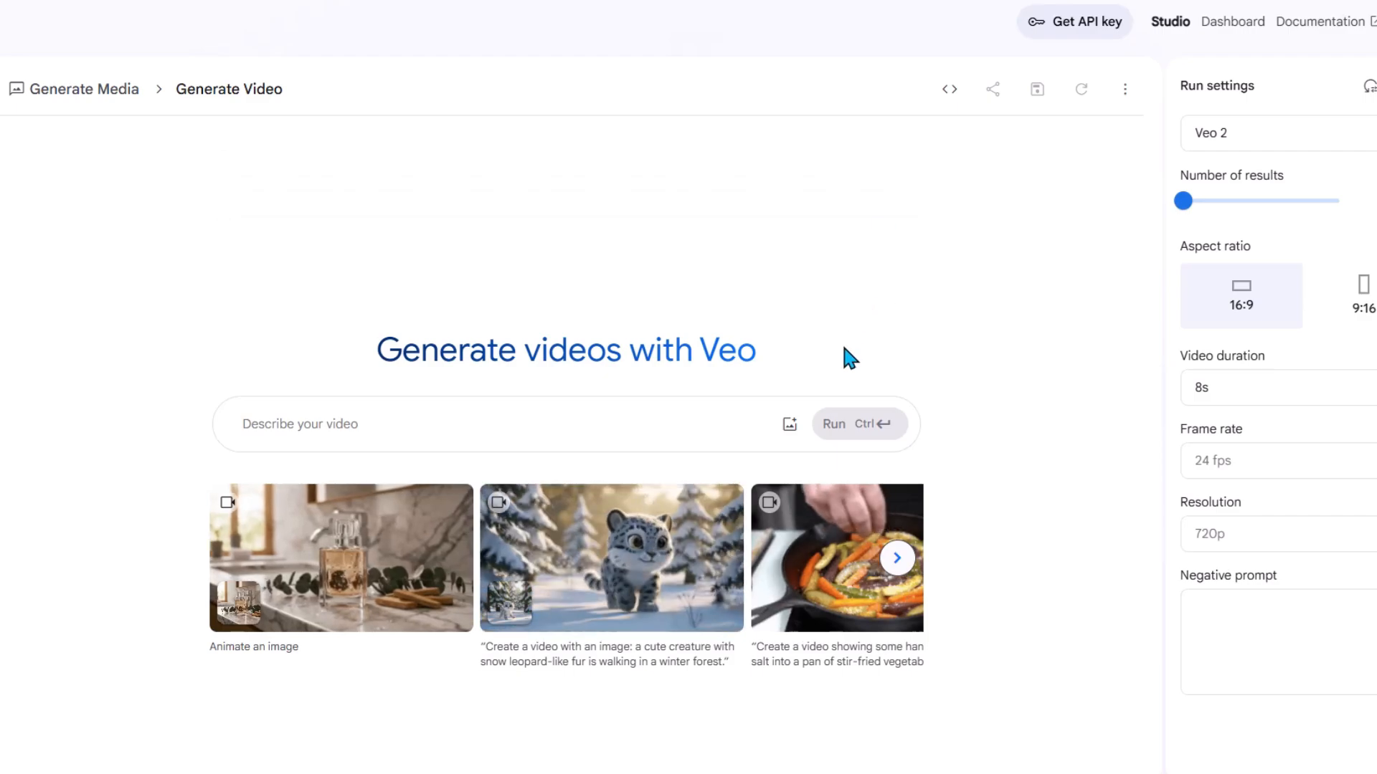
click(786, 427)
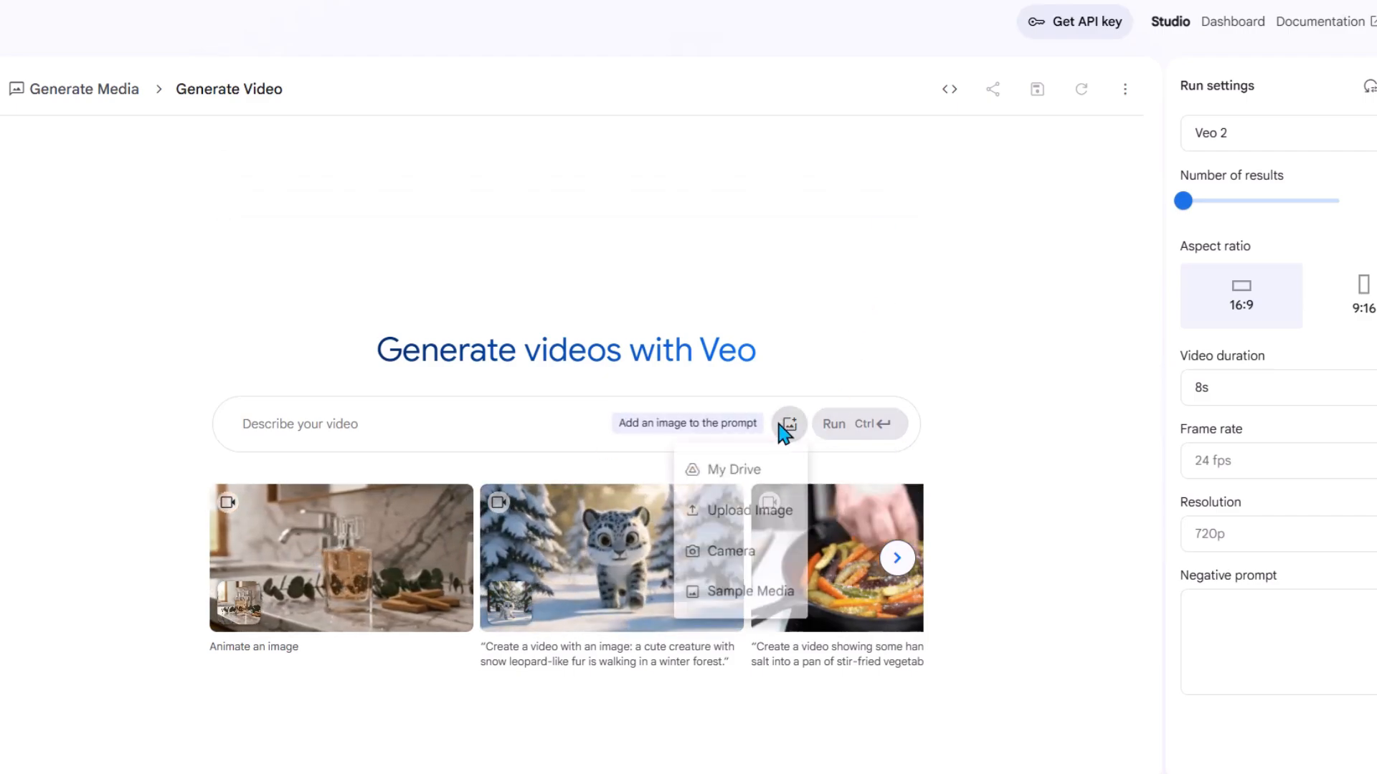
click(748, 511)
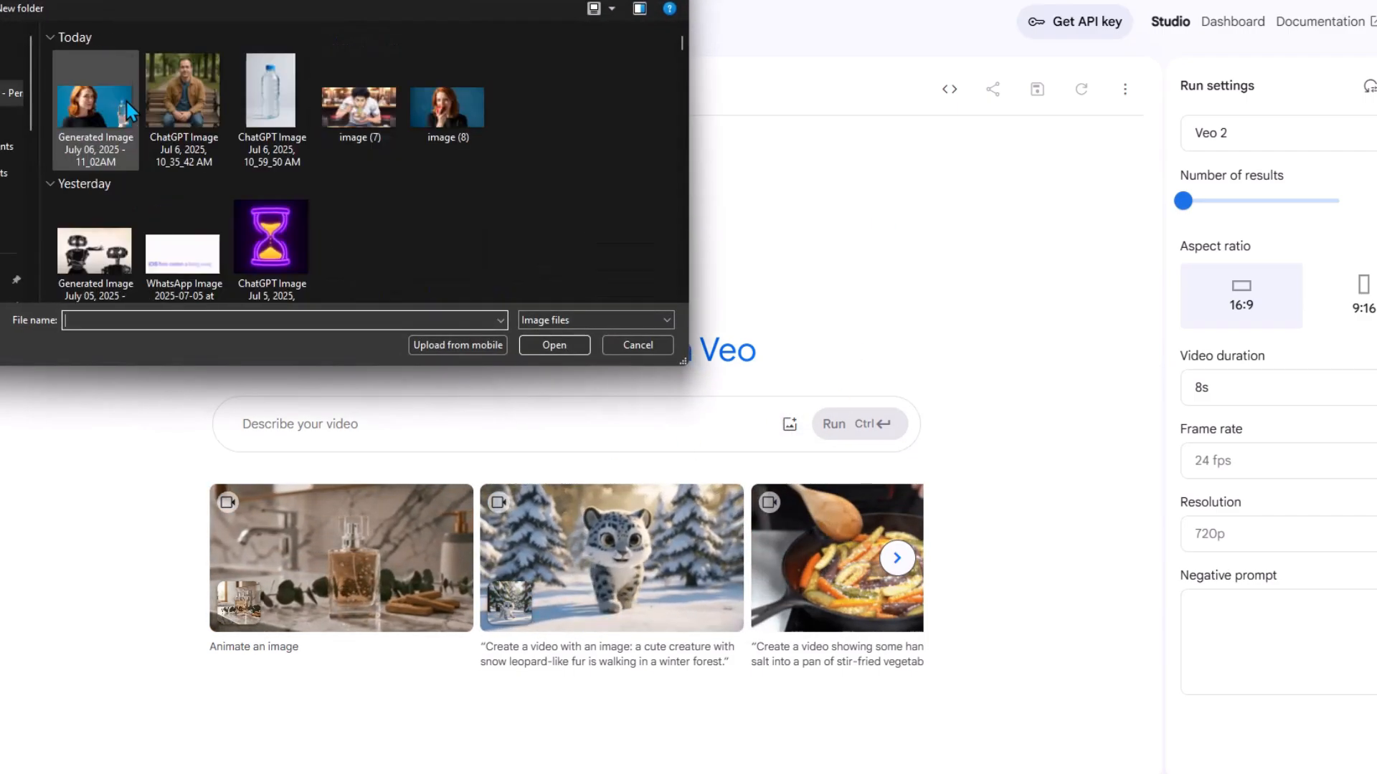
click(129, 112)
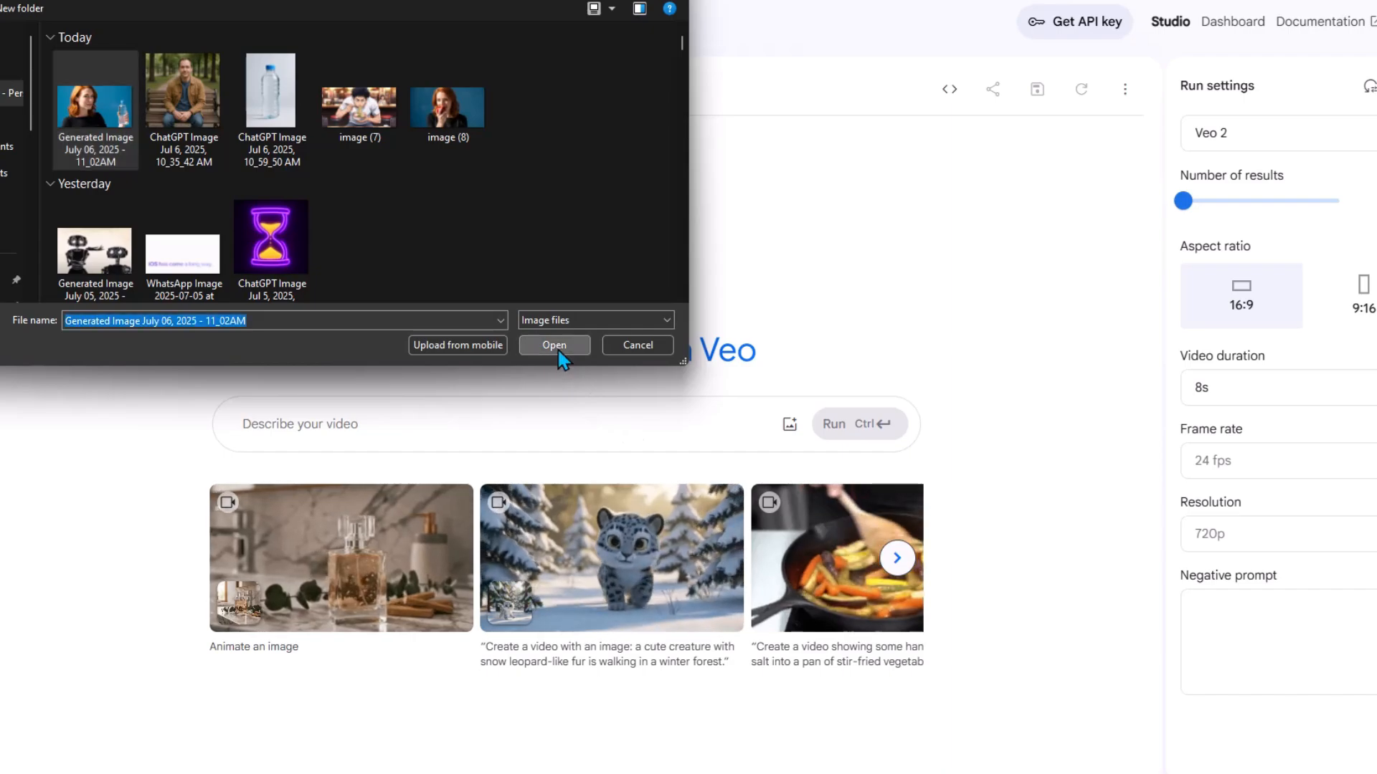
click(558, 351)
text(animate the image)
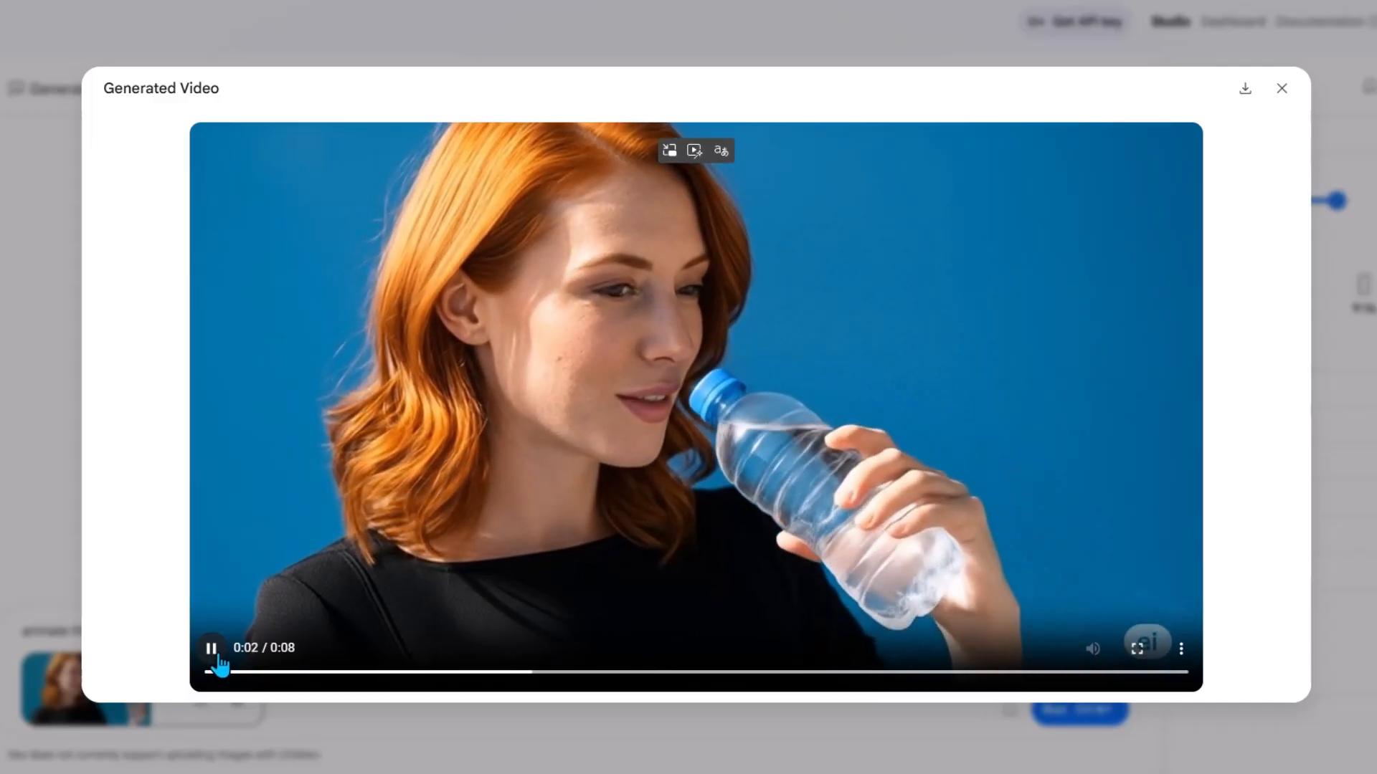
Step: Pause the generated video of the woman drinking water, rewind it to near the start, and play it again
click(218, 657)
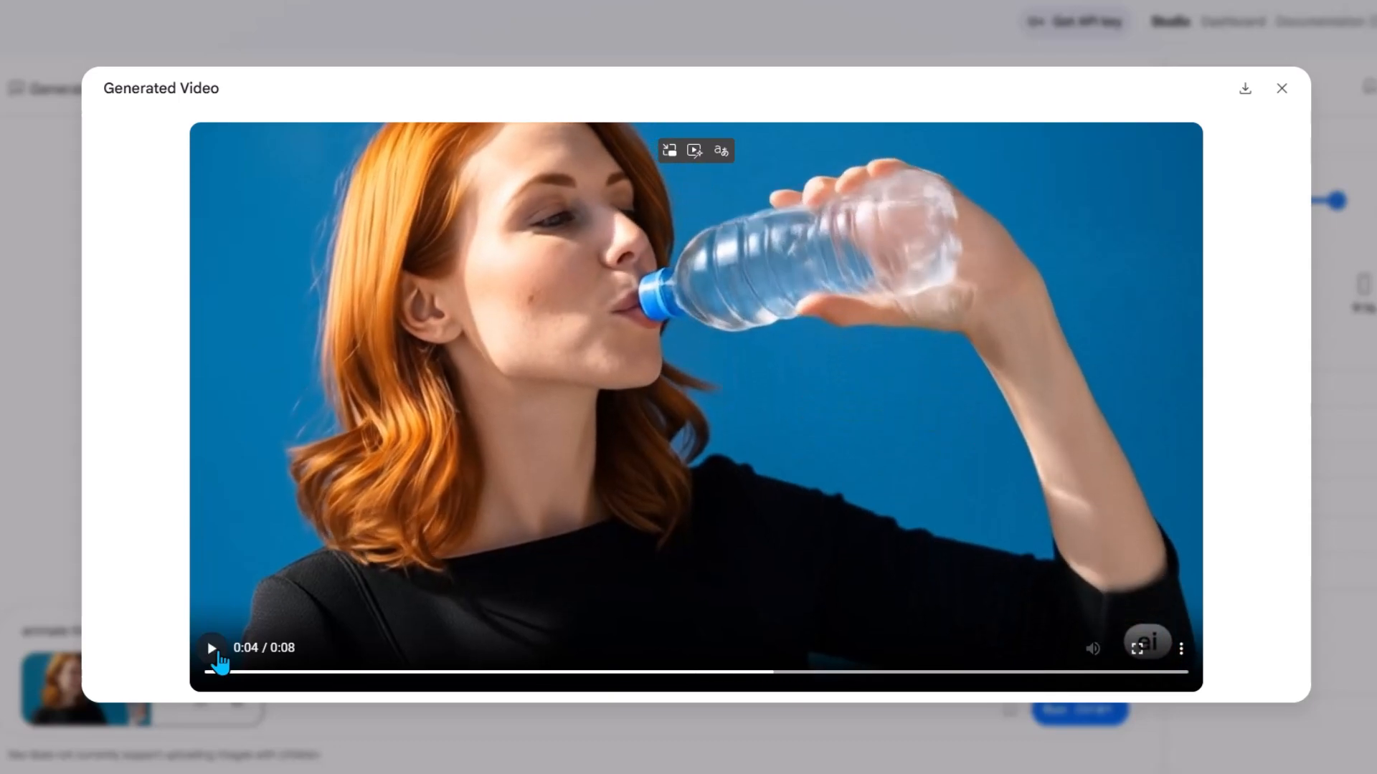
drag(633, 674, 284, 653)
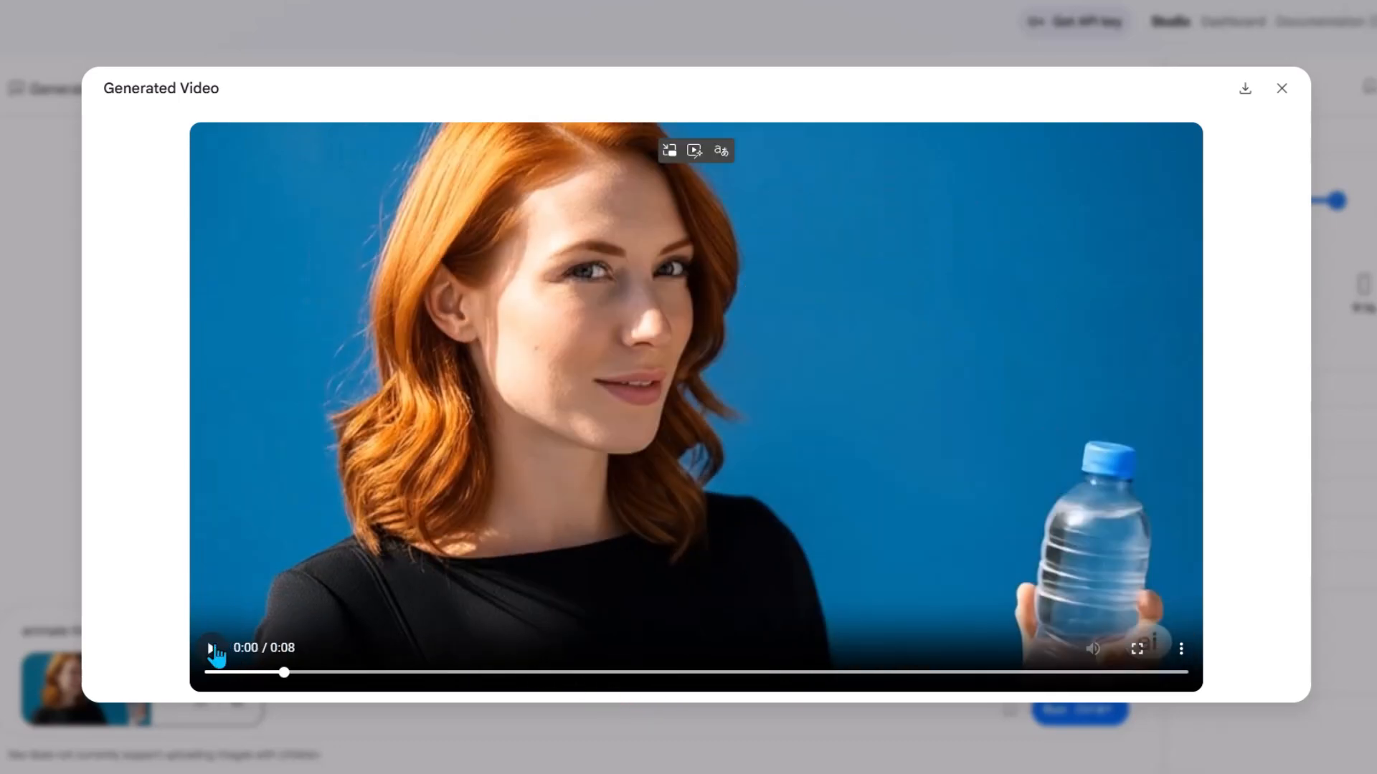
click(217, 656)
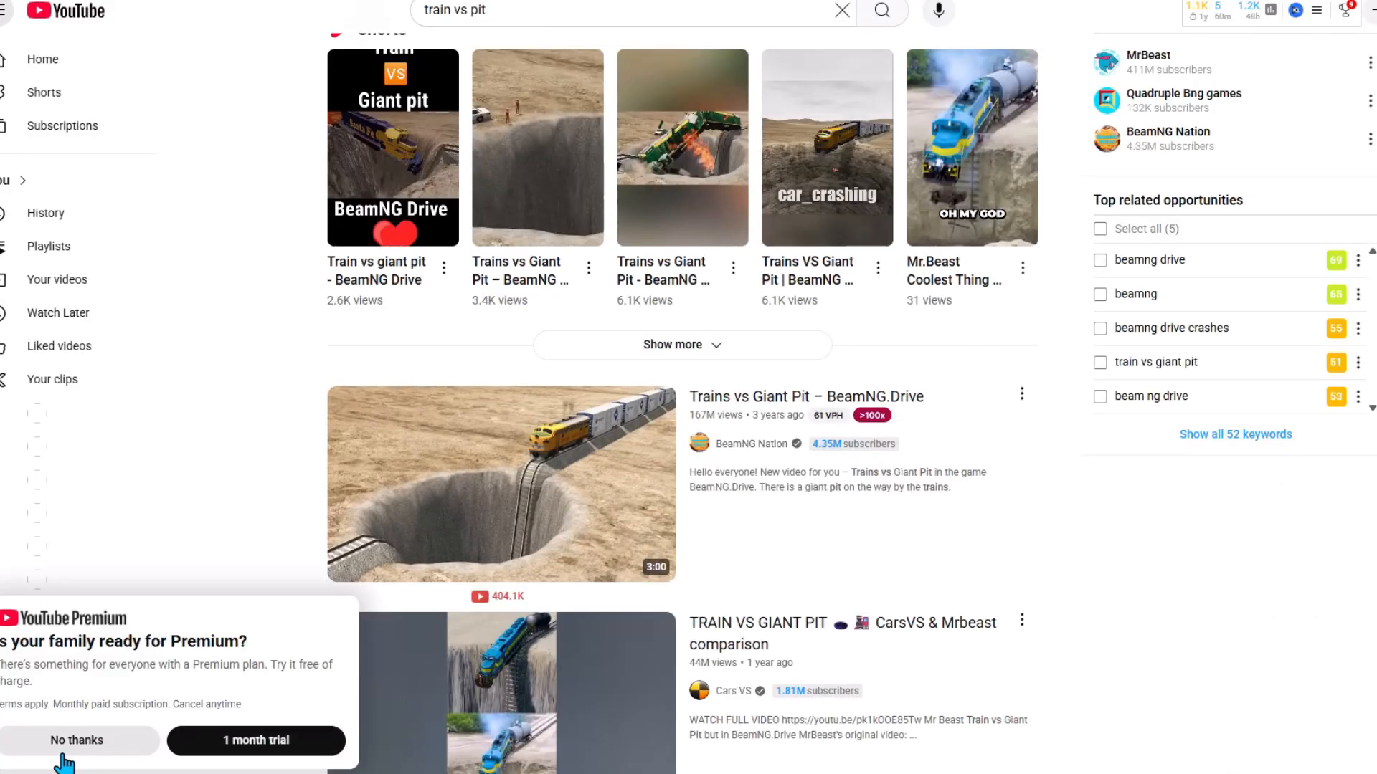
Step: Decline the YouTube Premium offer and look through the "train vs pit" search results
click(77, 740)
scroll(645, 466, down, 1)
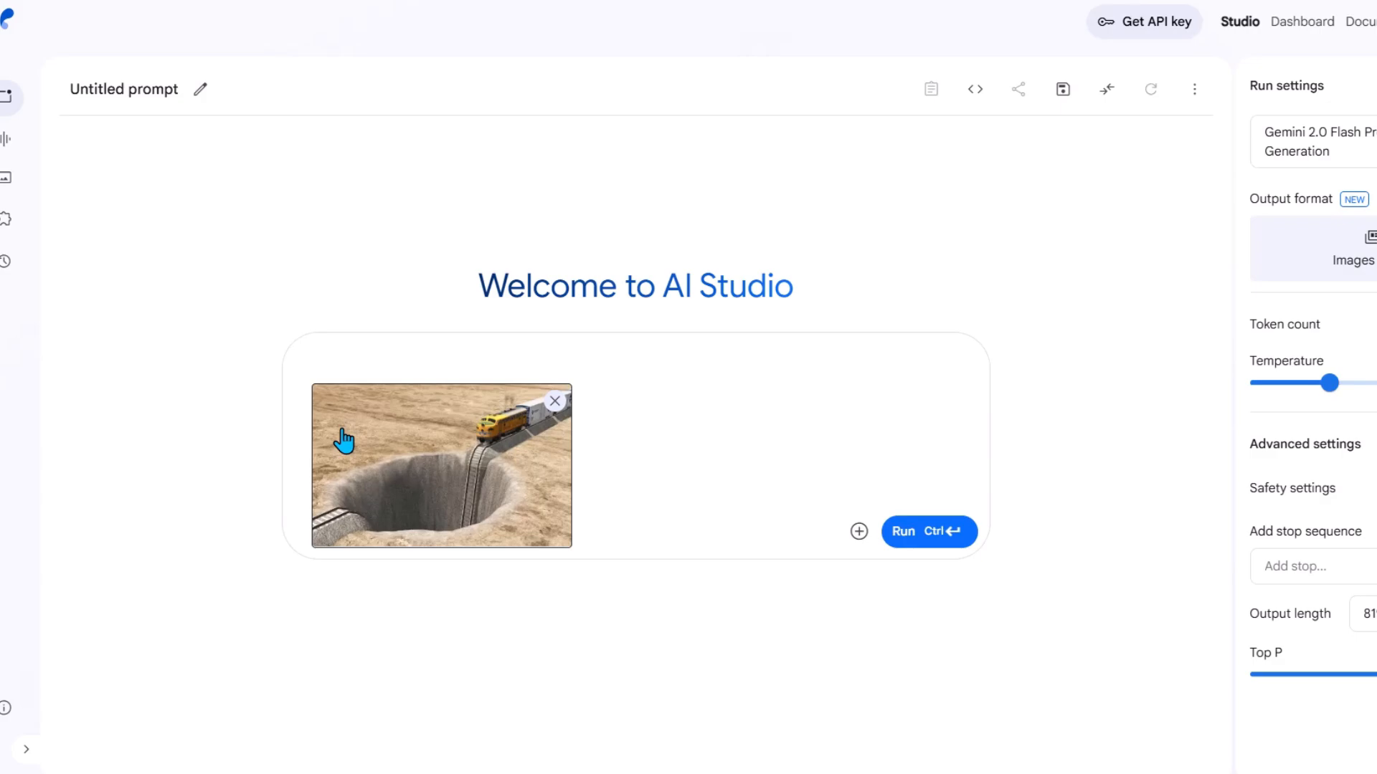
Step: In AI Studio, run "change the pit to a lava pit" on the train picture and close the enlarged original image.png
text(change the pit to a lava pit)
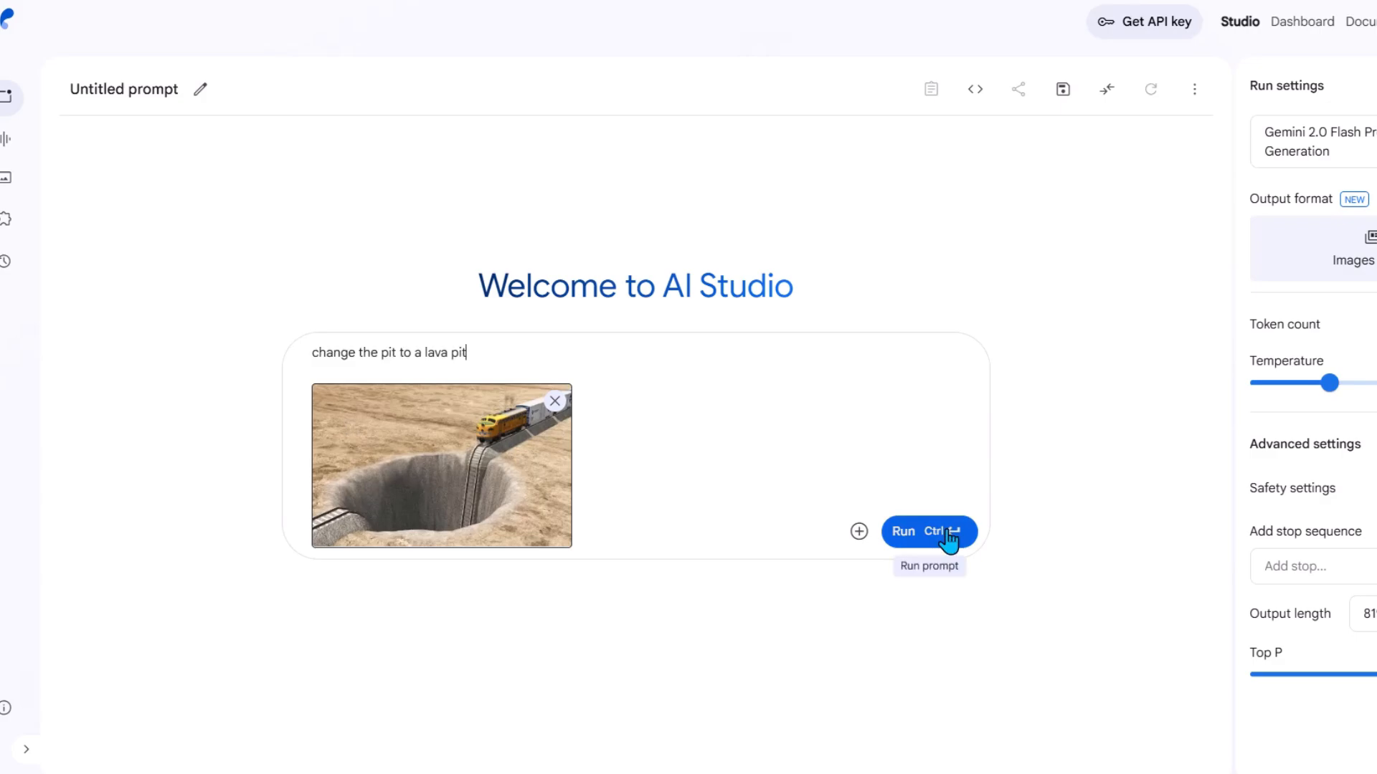
click(946, 534)
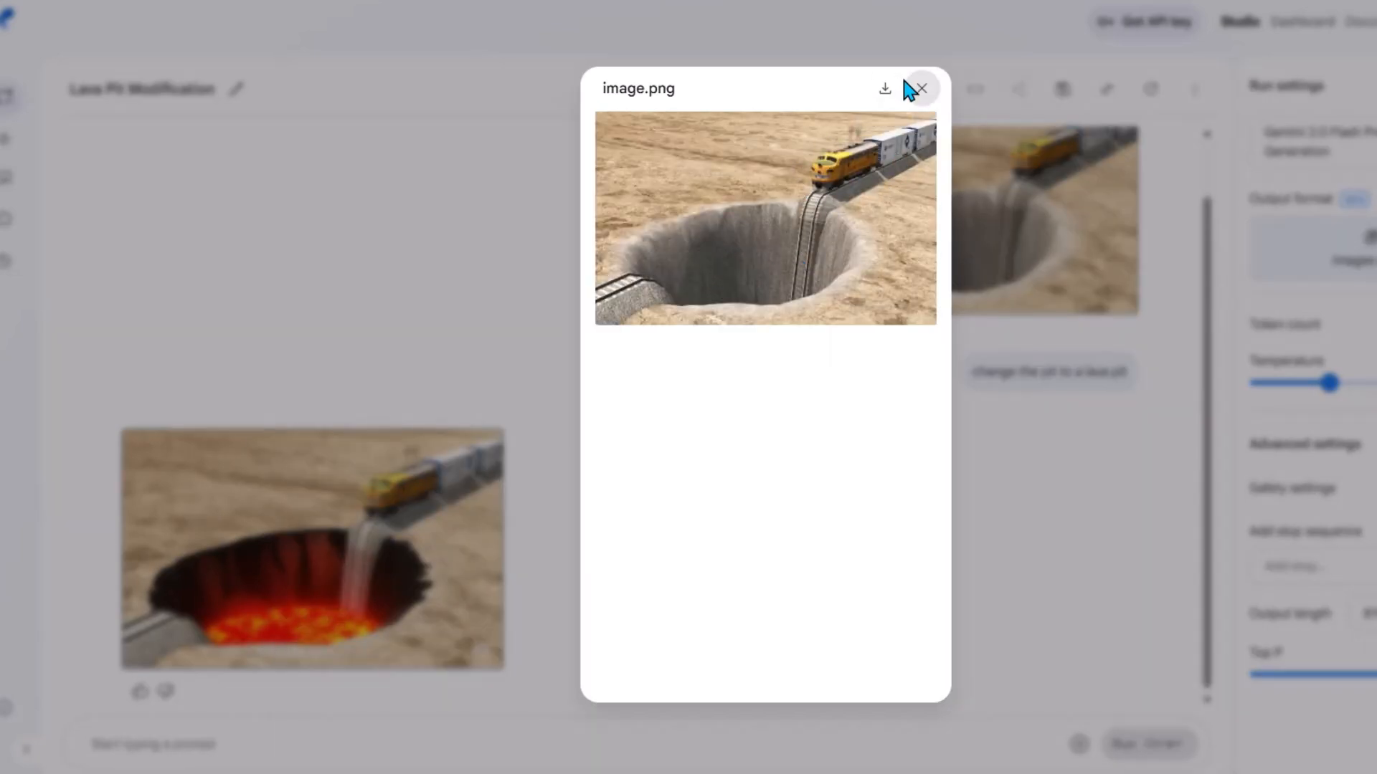
click(903, 83)
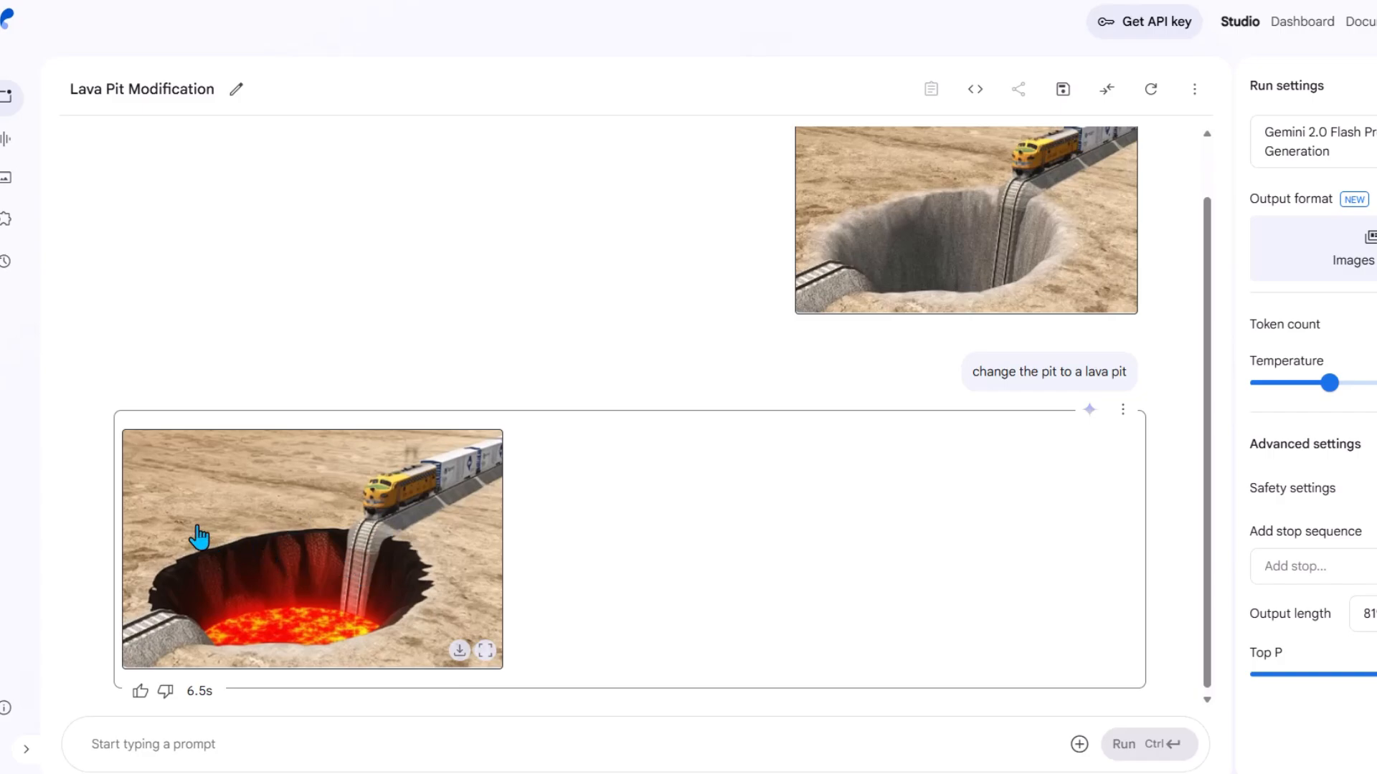
Step: Prompt "enhance the image" for the lava pit picture and inspect the enlarged result
click(185, 743)
text(enhance the image)
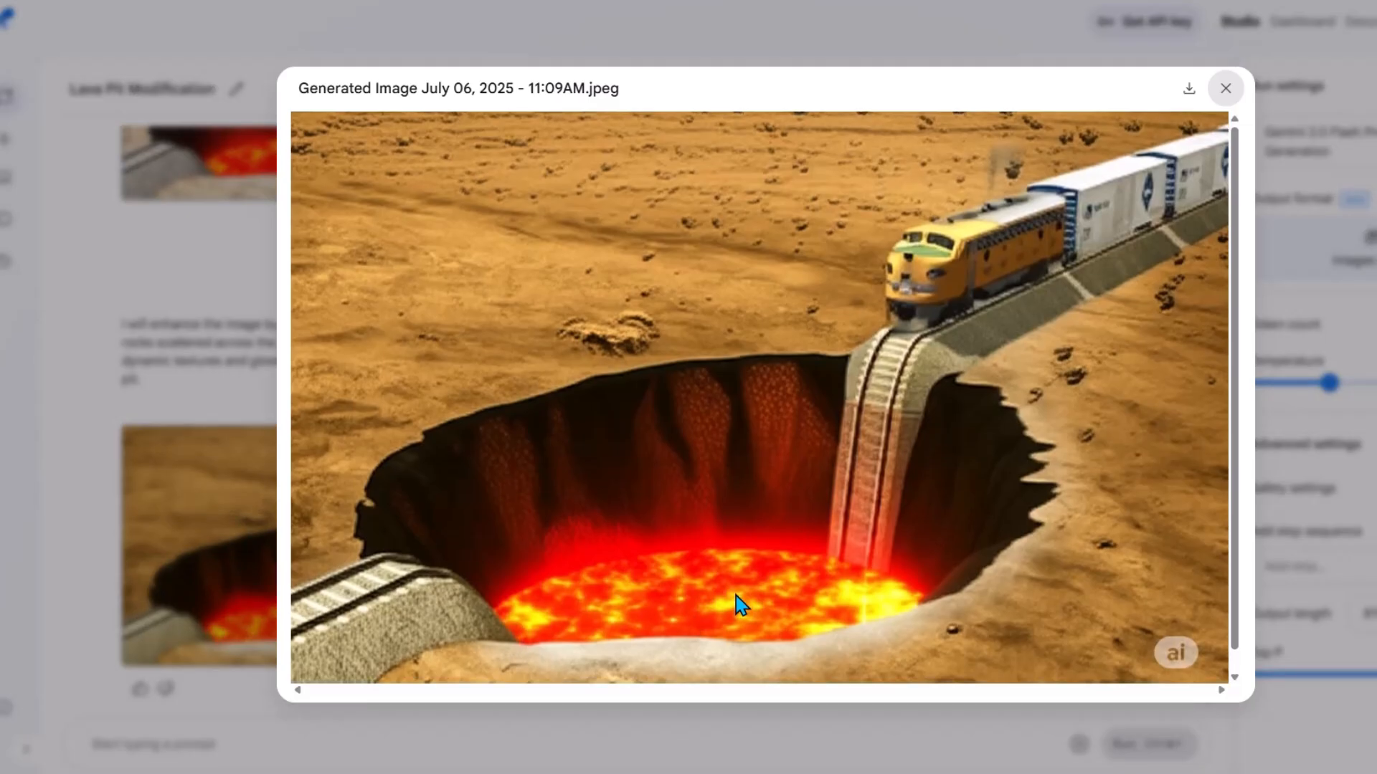
scroll(789, 559, down, 1)
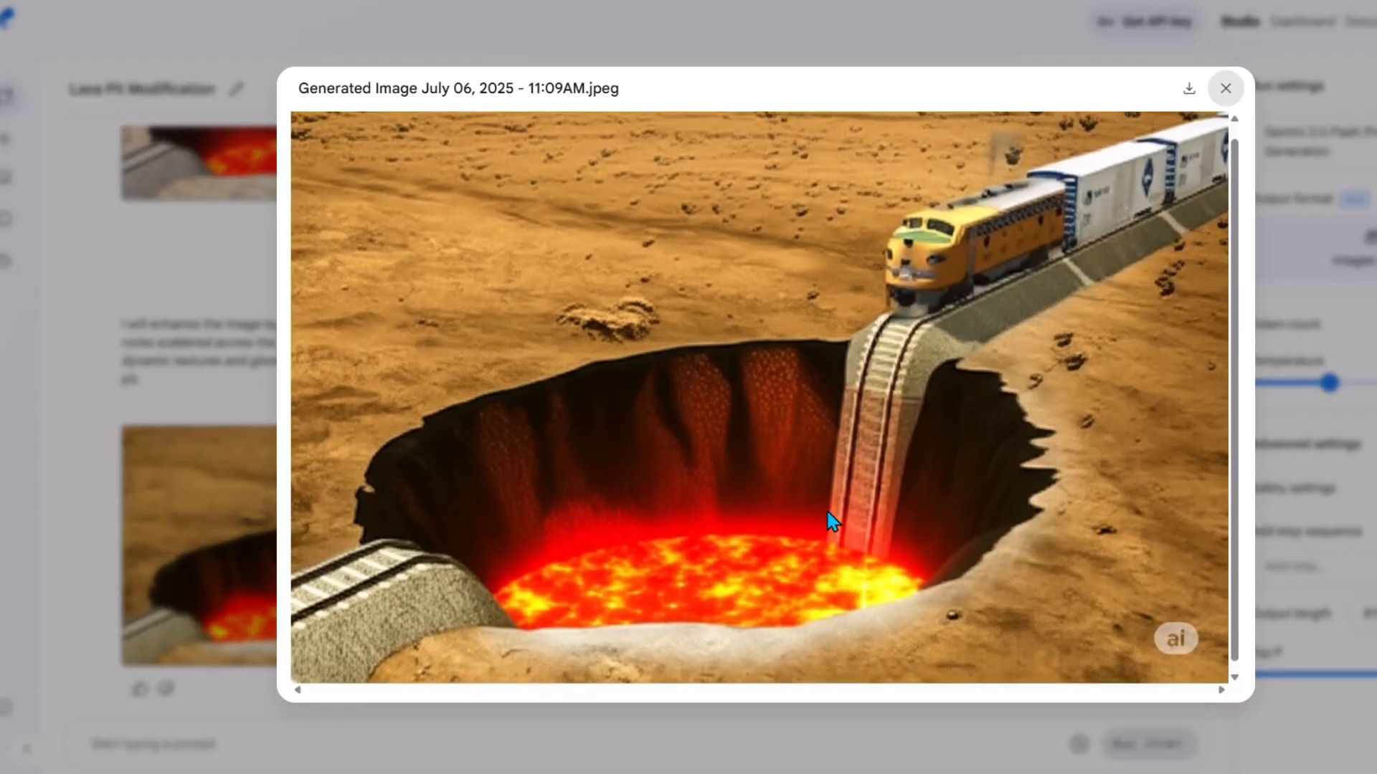
scroll(828, 513, up, 1)
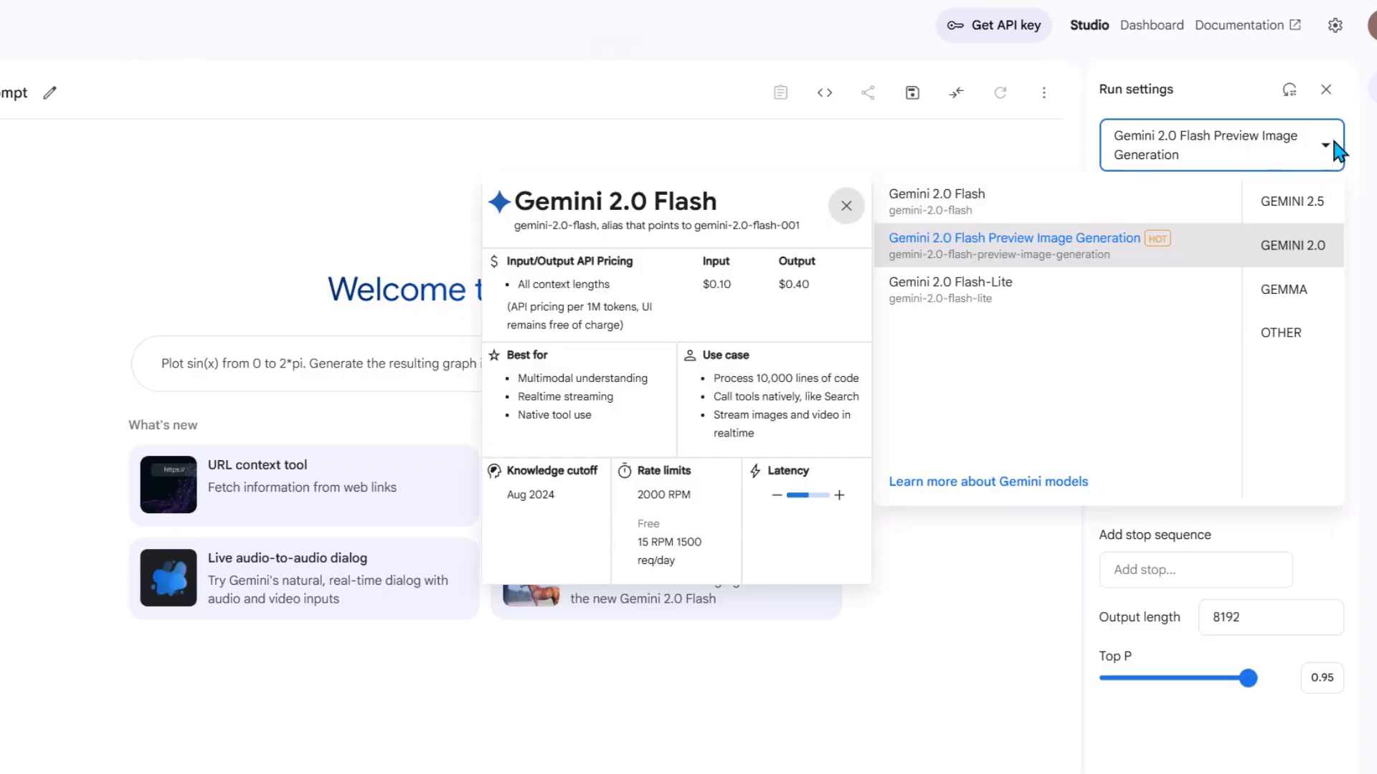
Step: Select Gemini 2.5 Pro as the model for the new prompt
click(1330, 139)
click(1313, 164)
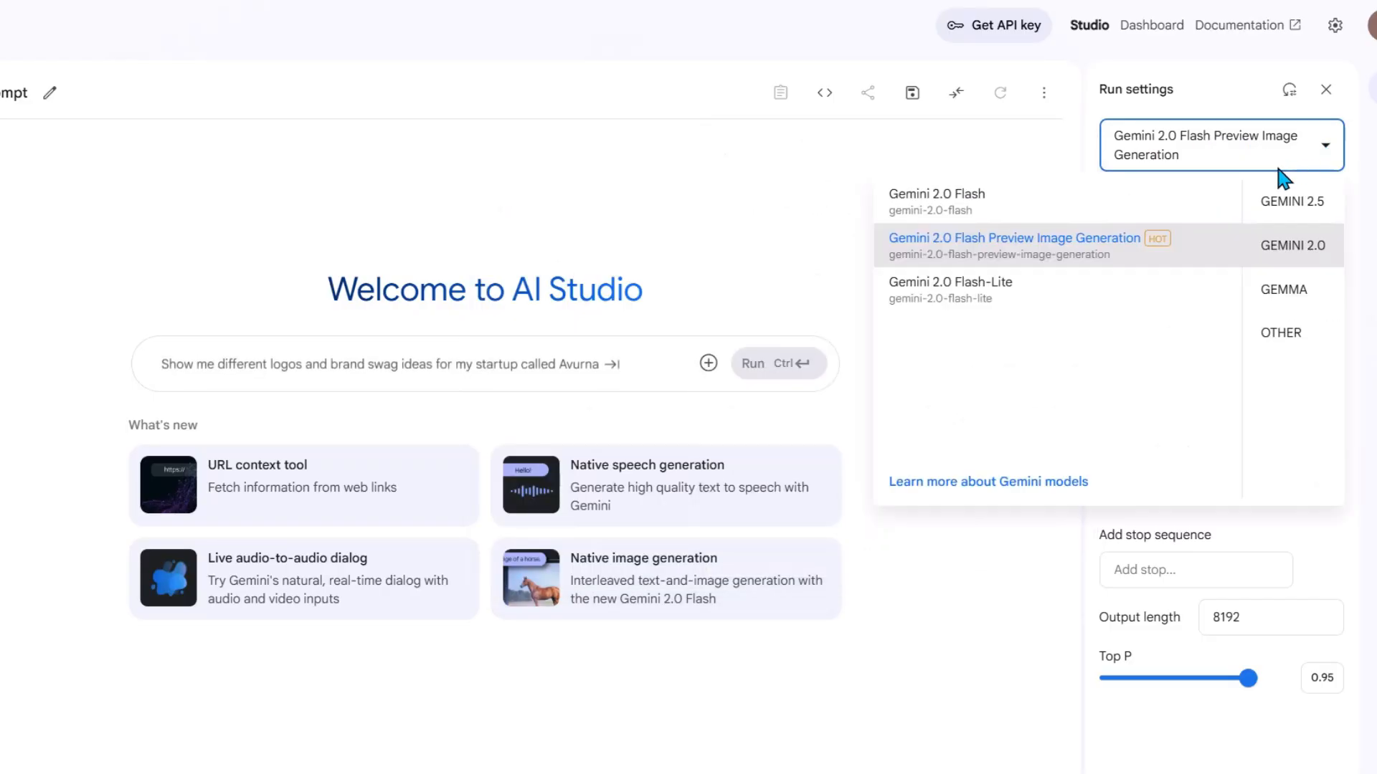
click(1178, 151)
click(1294, 149)
mouse_move(1305, 208)
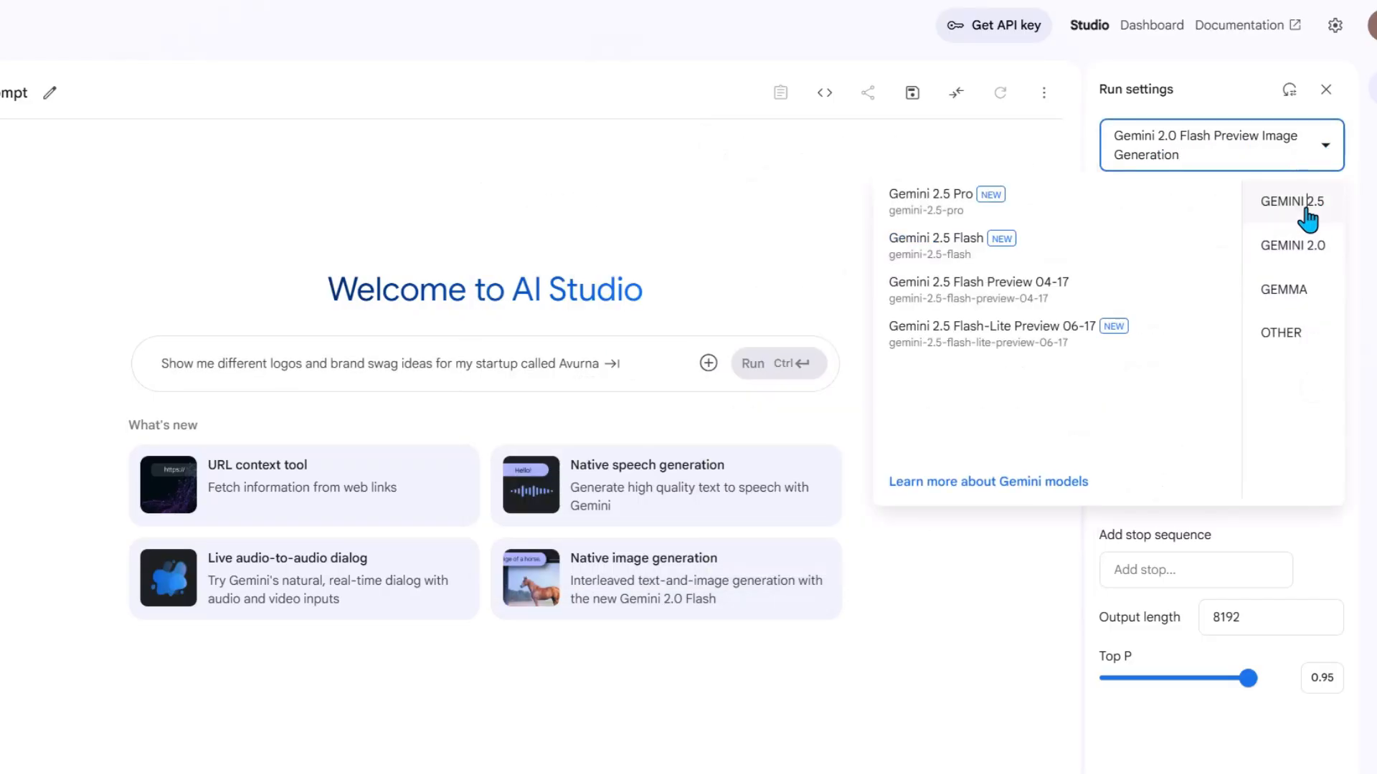
click(1039, 209)
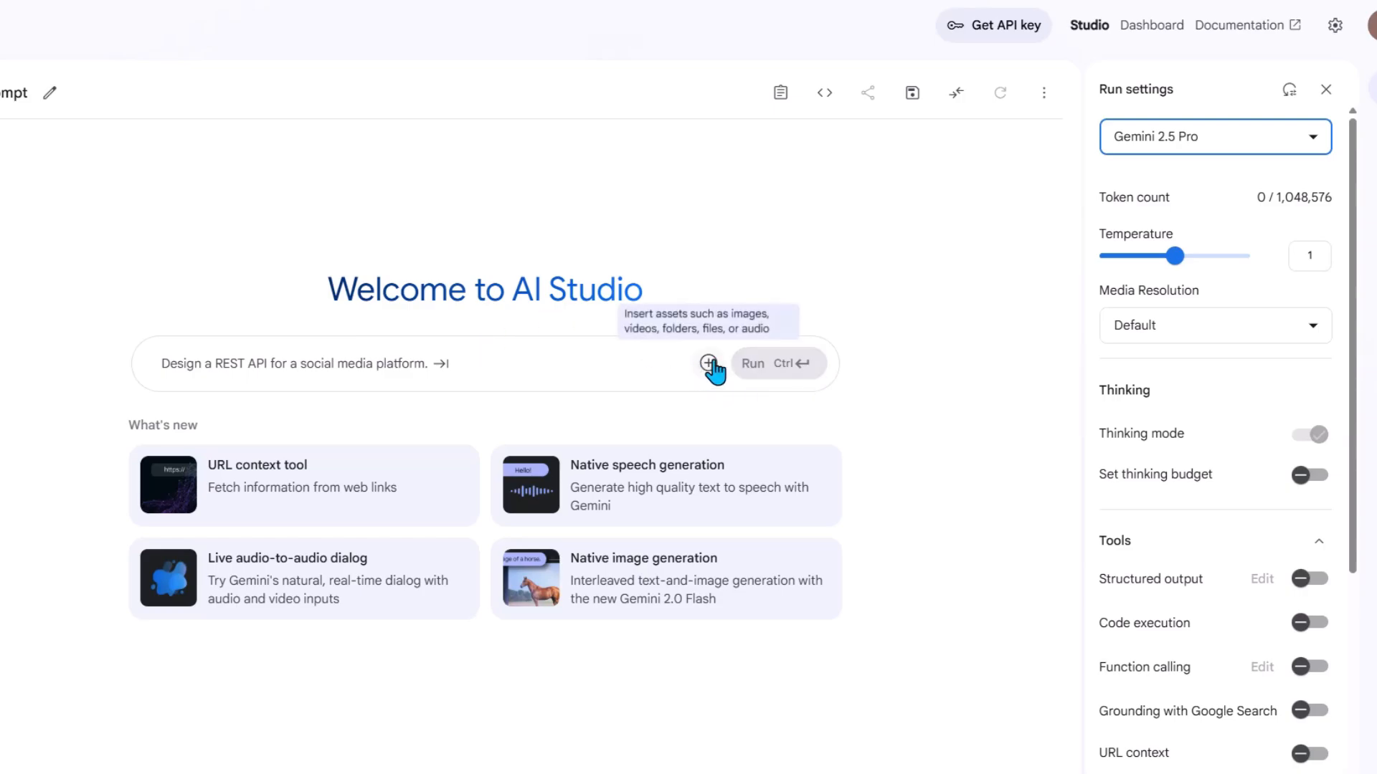
click(760, 535)
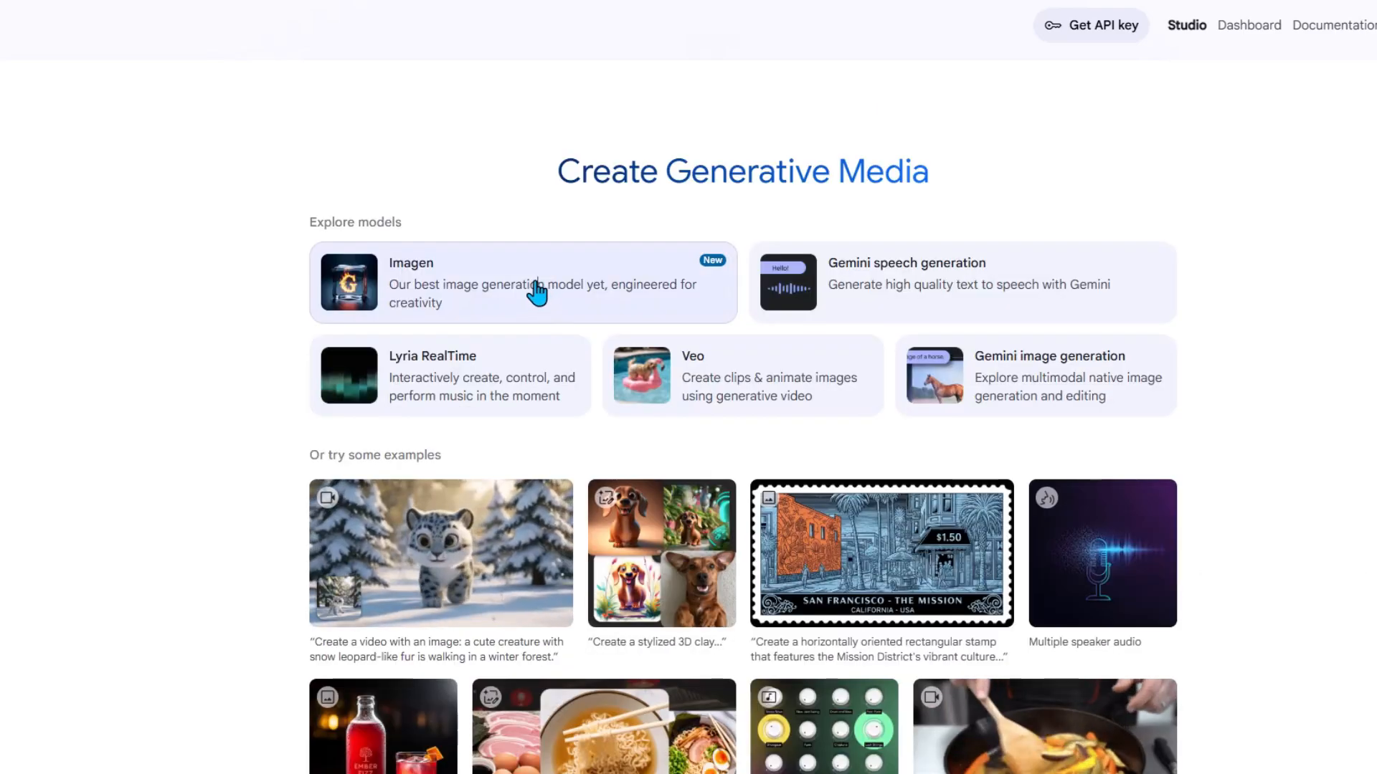
Step: Open the Imagen image generator and enter the prompt describing a surreal yellow freight train at the edge of a circular desert chasm
click(538, 290)
click(908, 164)
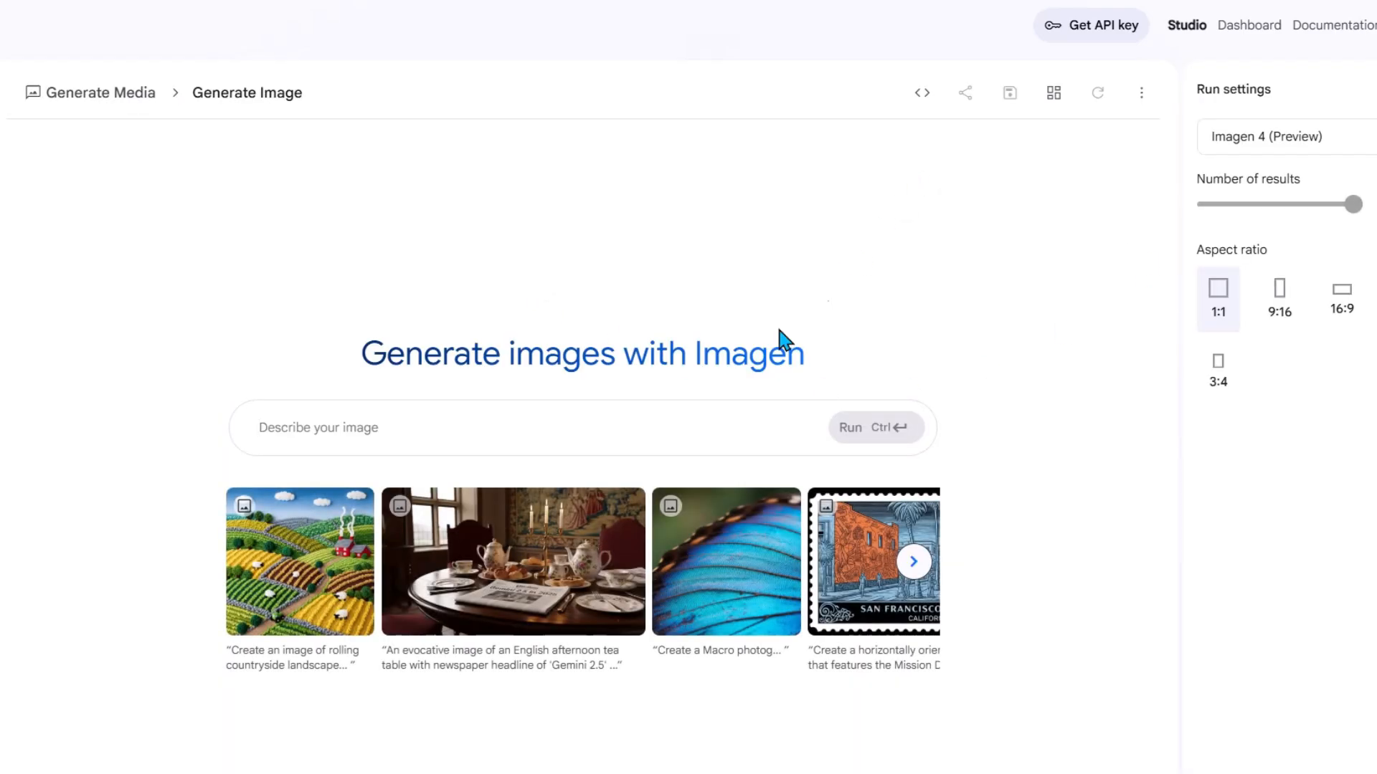
click(680, 423)
text(This is a surreal digital artwork showing a yellow freight train at the edge of a massive, perfectly circular chasm in a desert. Instead of a bridge, the train tracks impossibly dip down into the pit, curve along its bottom, and rise back up the other side, creating a fantastical and physically impossible scene.)
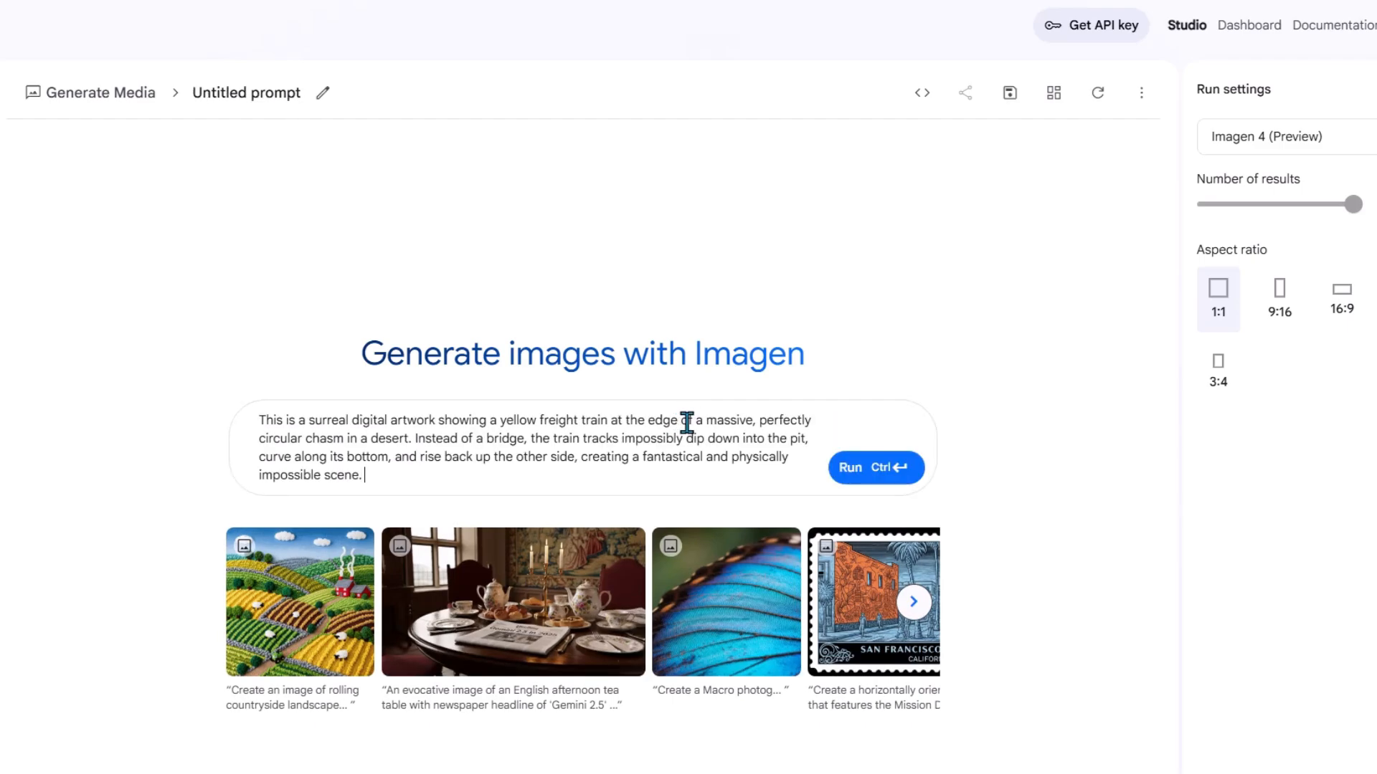
Step: Add "make the style of the image photo realistic" to the train prompt and run it with a 16:9 aspect ratio
text(make the style of the imag)
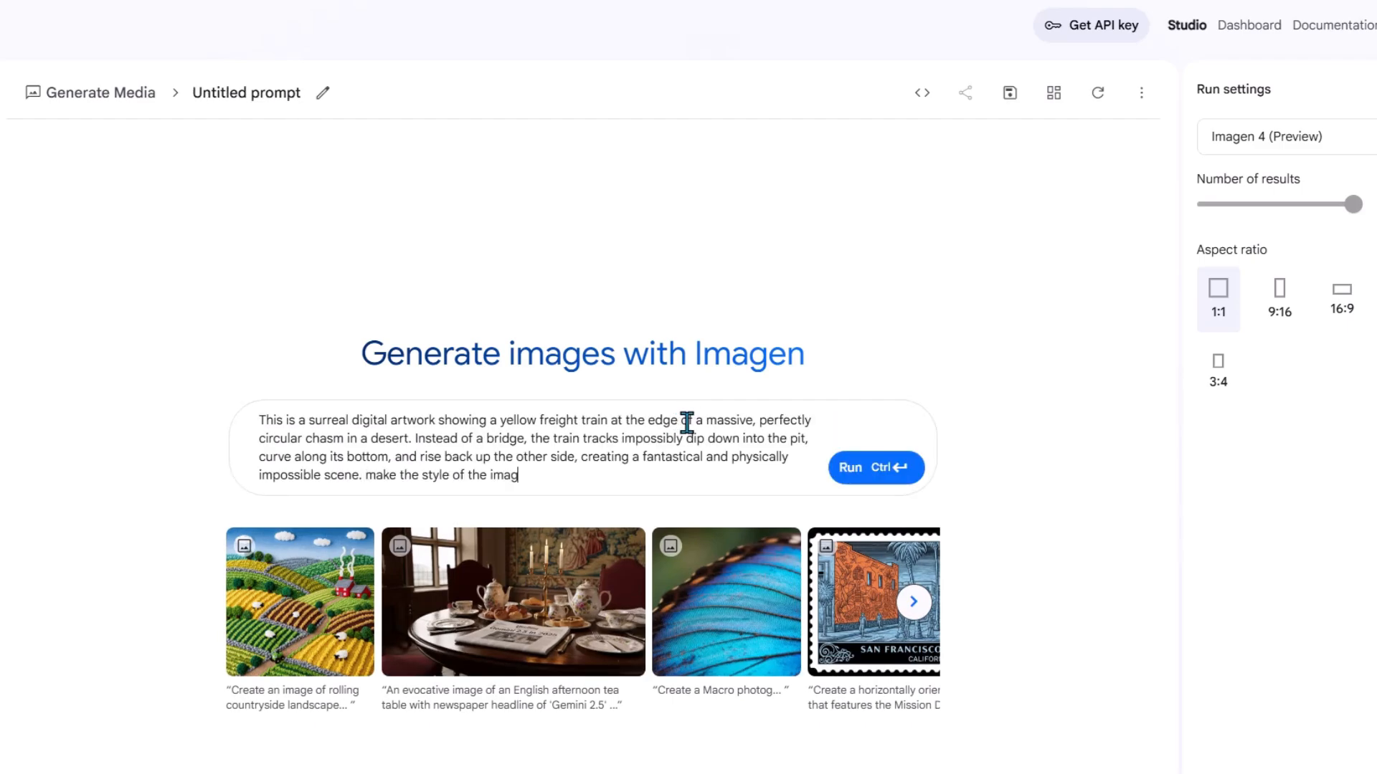
text(e photo realistic)
click(1342, 298)
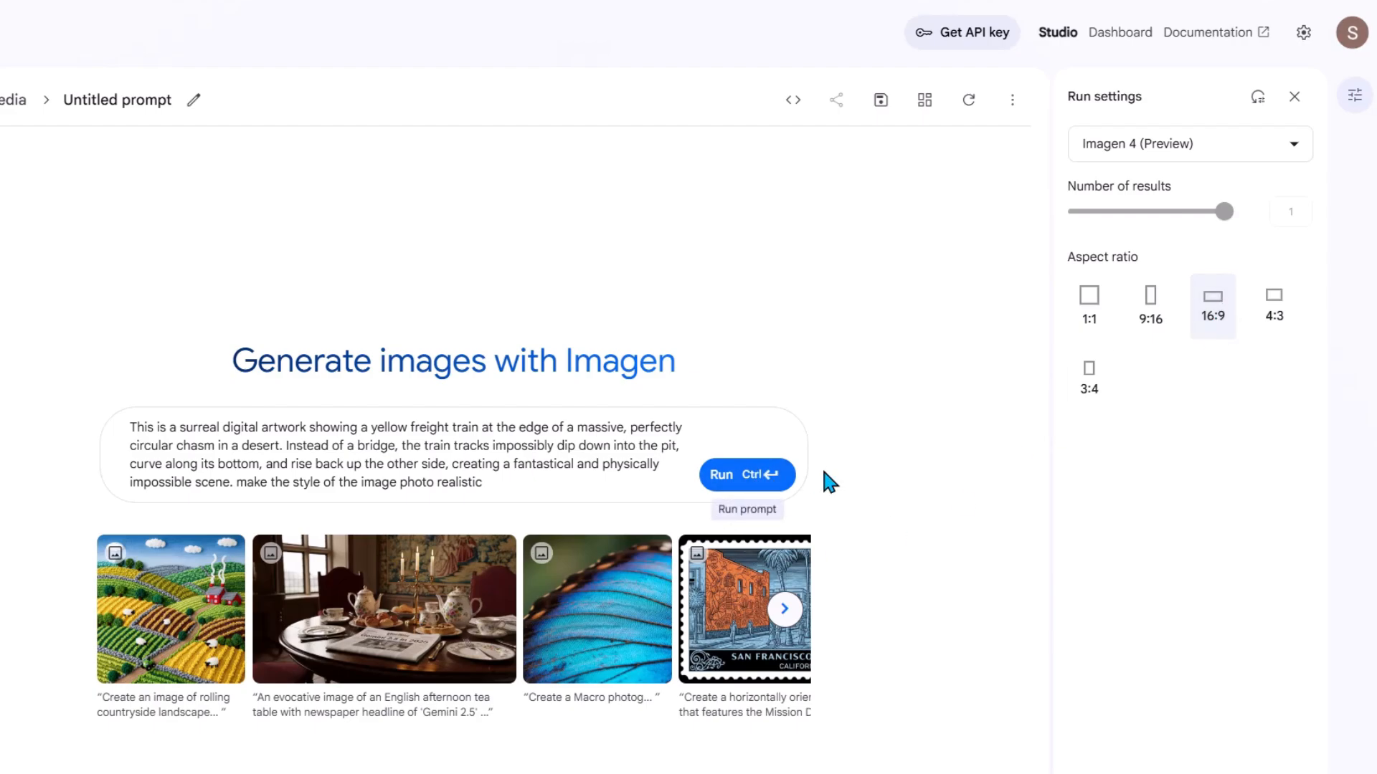
click(778, 477)
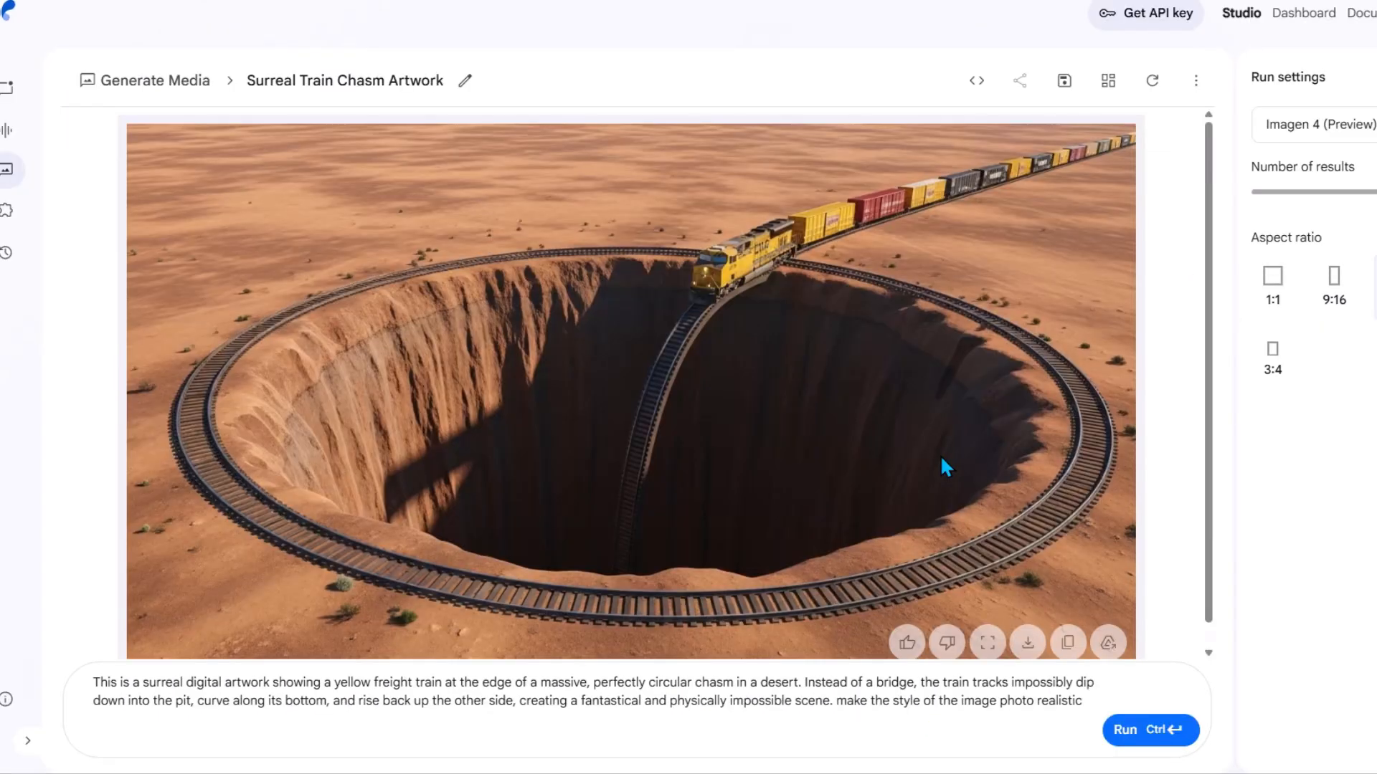
Step: Examine the generated train chasm image enlarged and download it
scroll(942, 450, down, 1)
scroll(681, 371, up, 1)
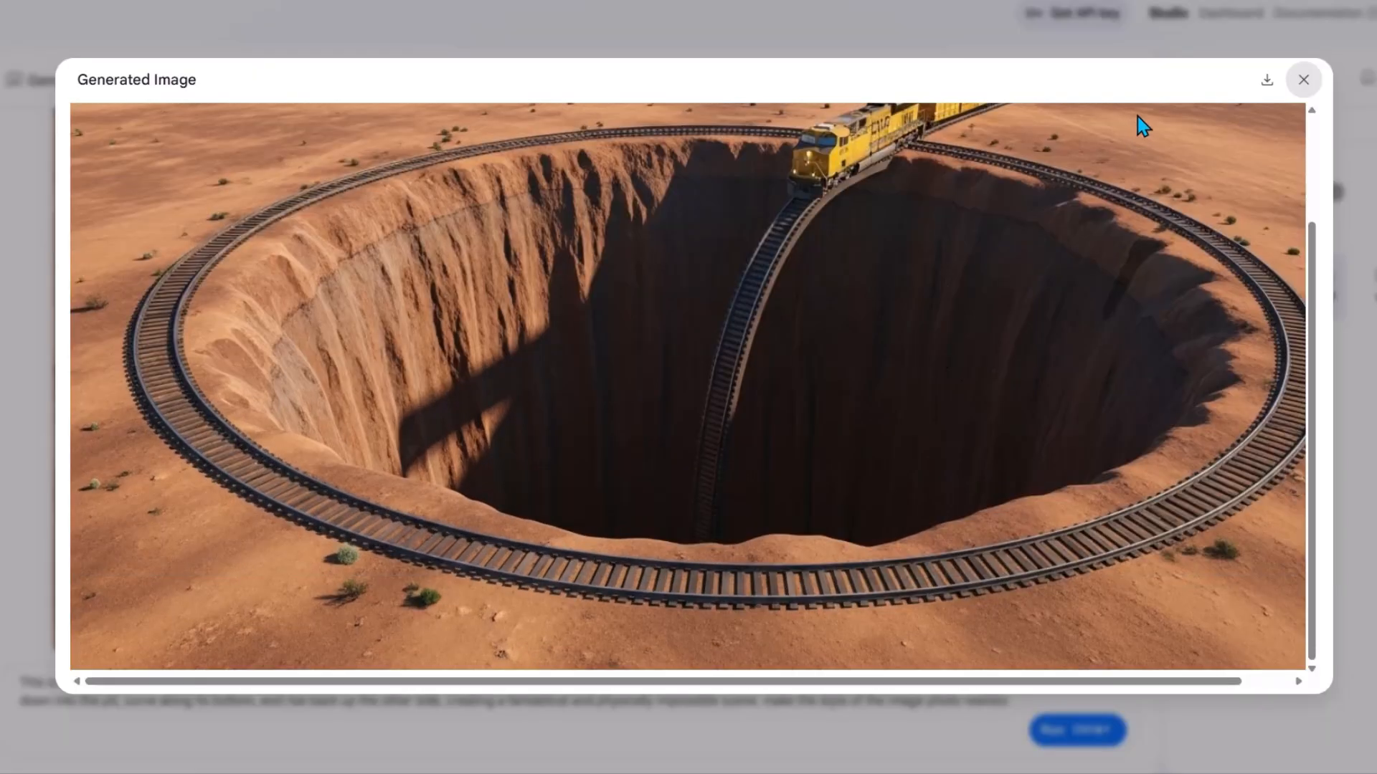
scroll(990, 313, up, 3)
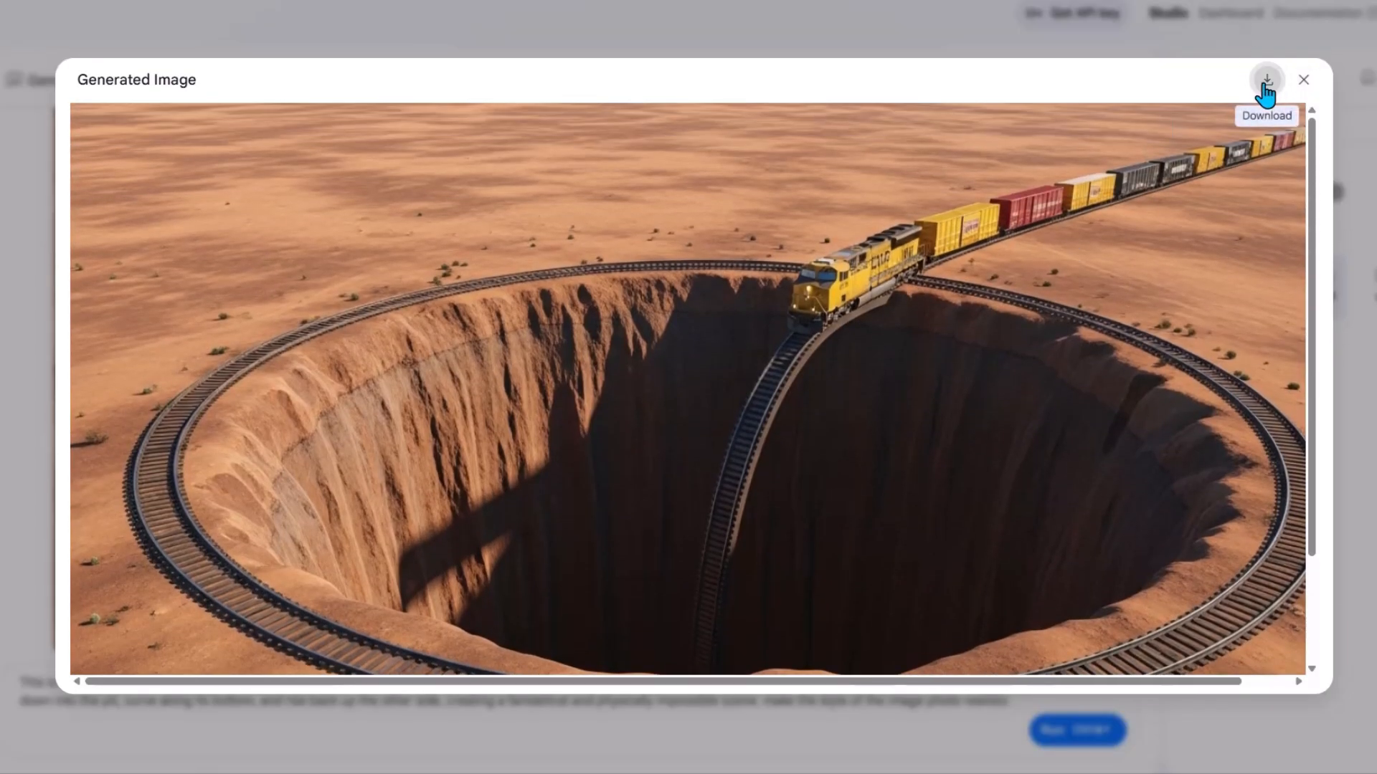
click(1267, 80)
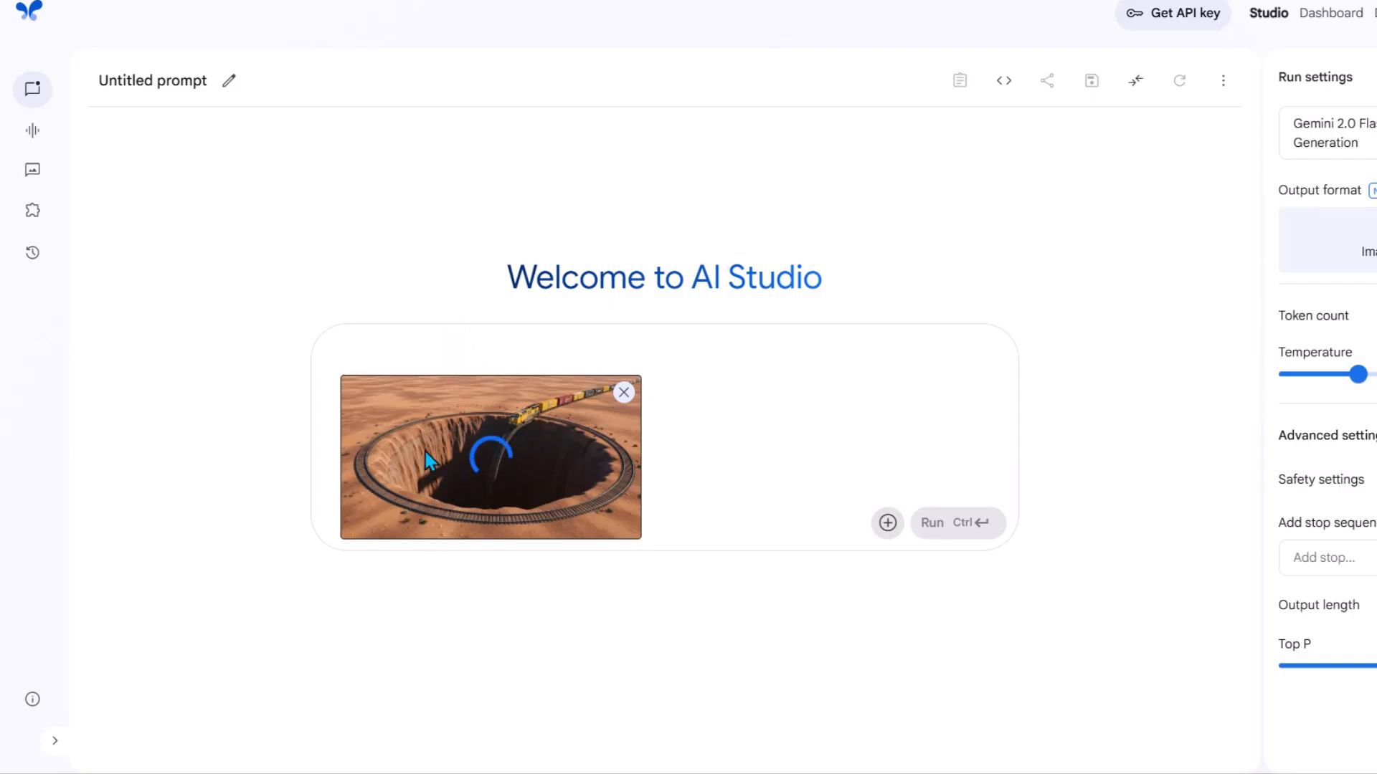
Step: Prompt "add some trees" for the train chasm image in the new prompt, view the full-size result, and close it
click(393, 341)
text(add some trees)
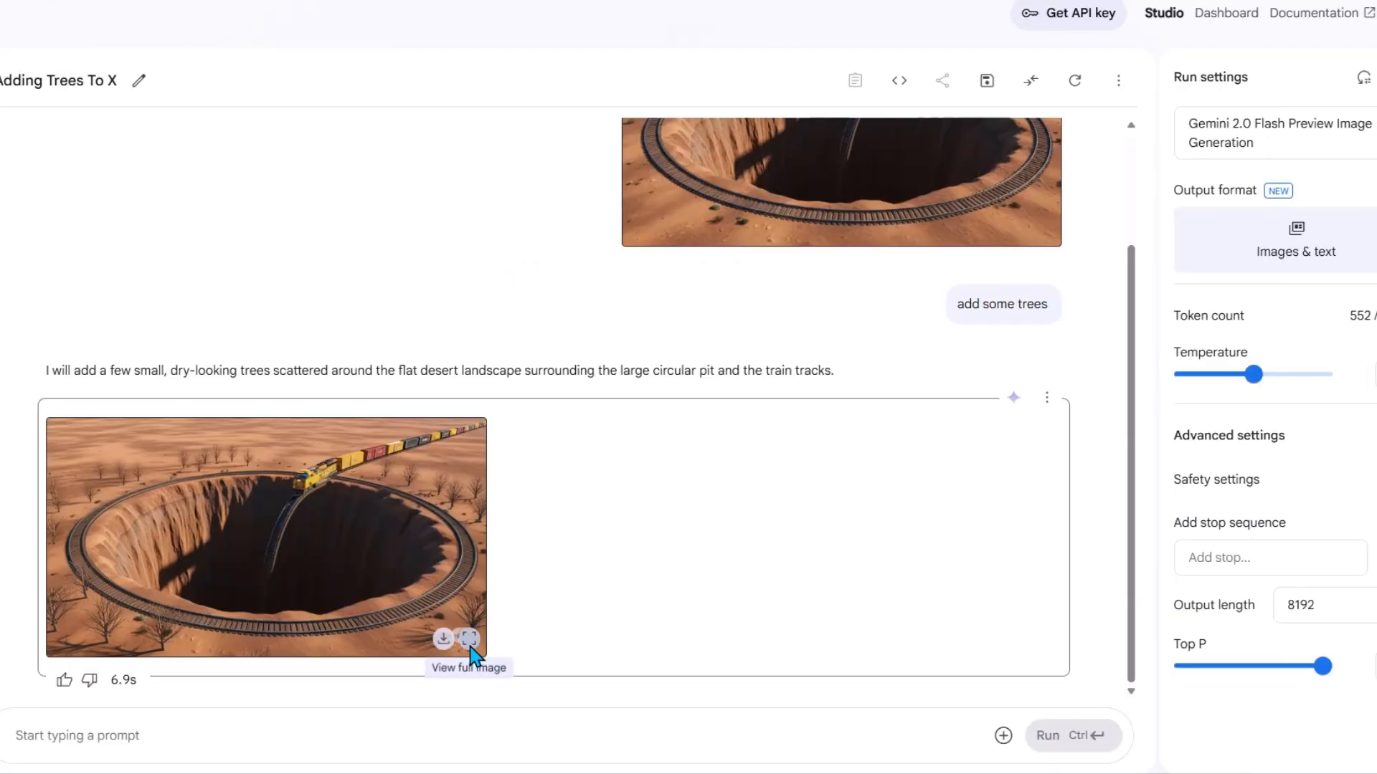
click(469, 637)
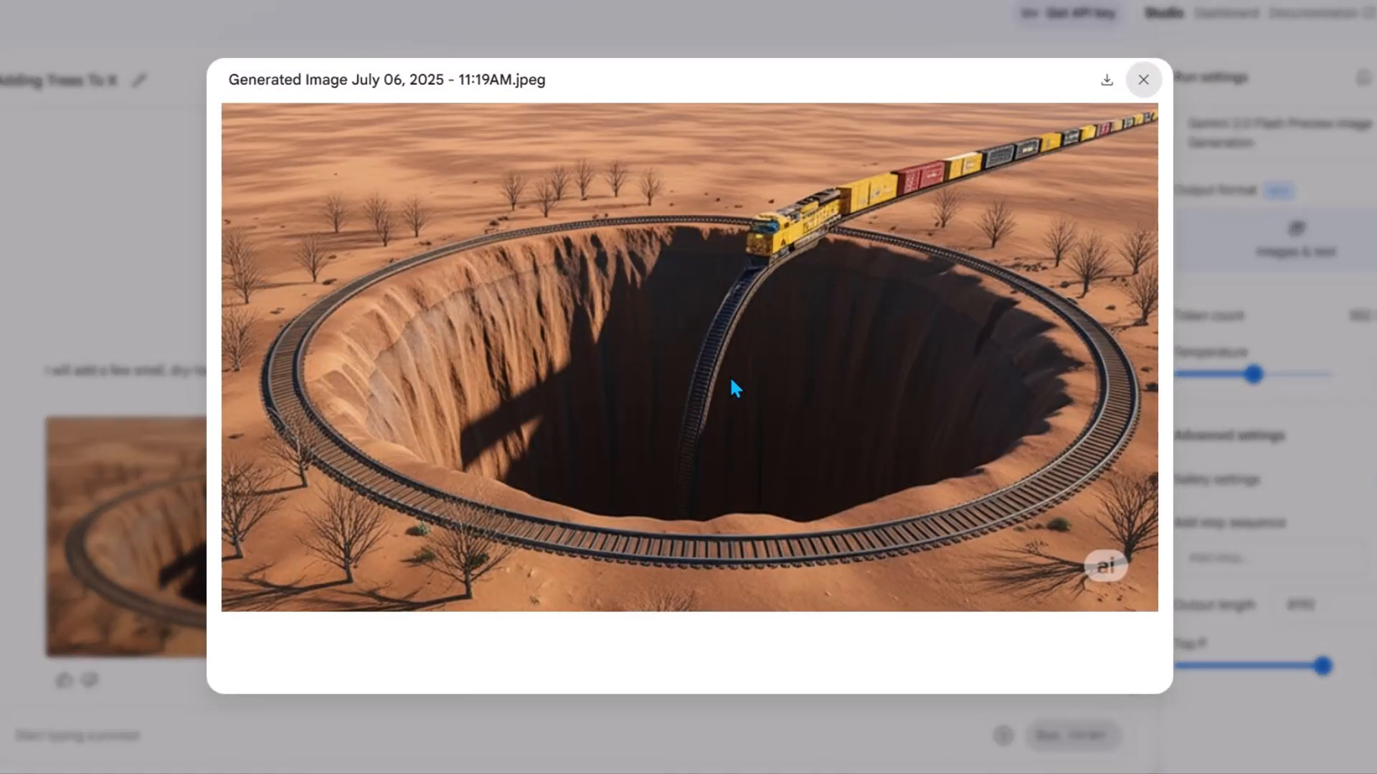
click(1142, 80)
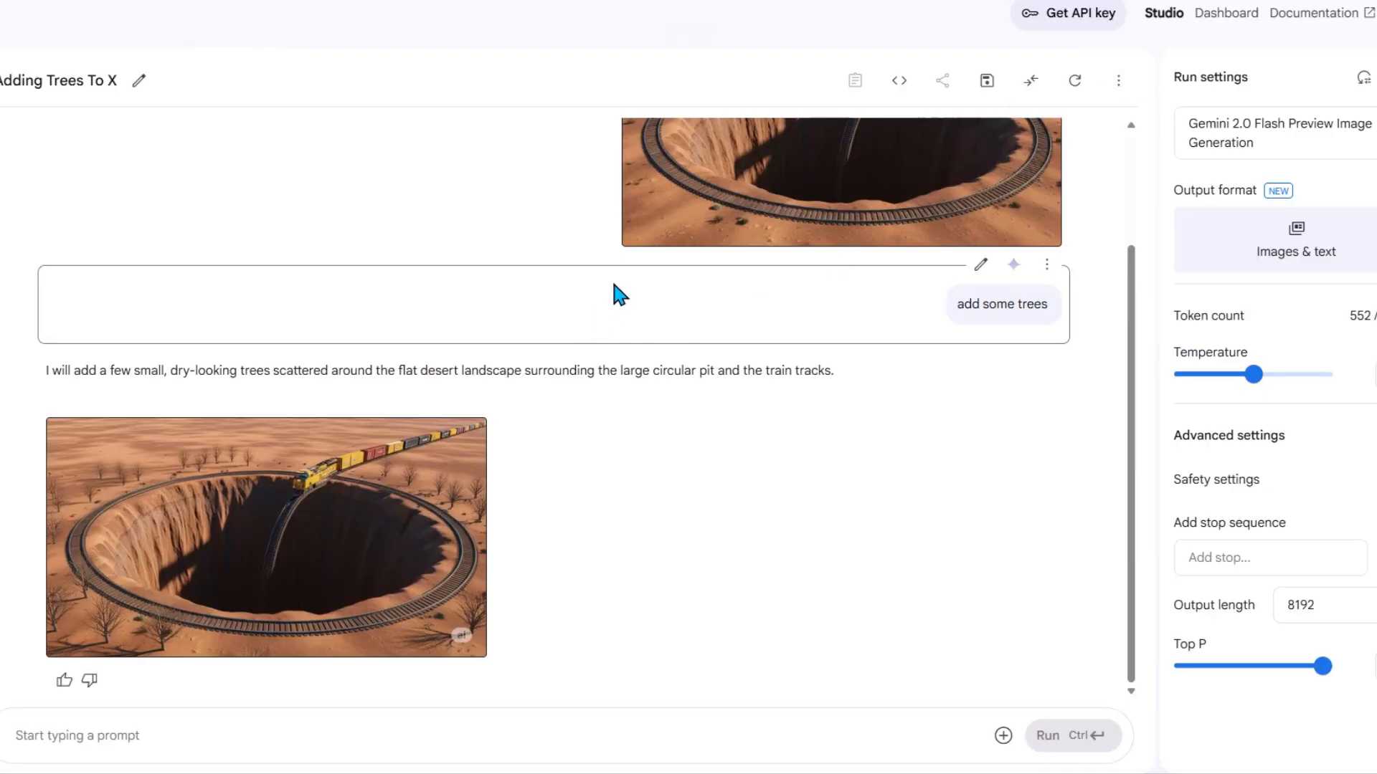